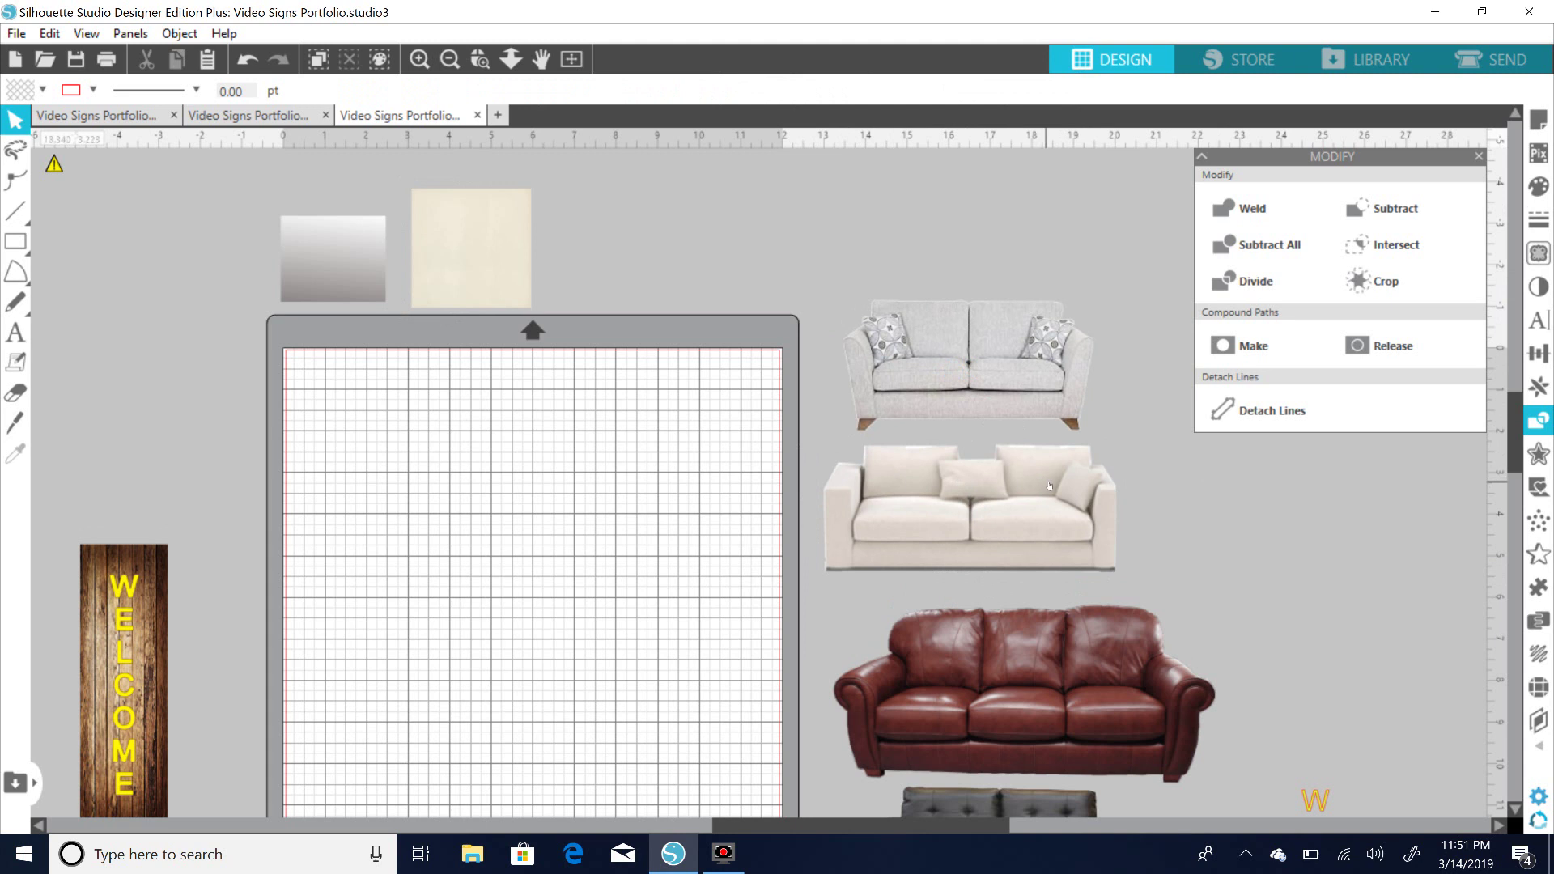
Move the WELCOME sign up beside the mat's upper edge and shift the beige swatch closer to the grey gradient rectangle.
drag(1065, 633, 1053, 627)
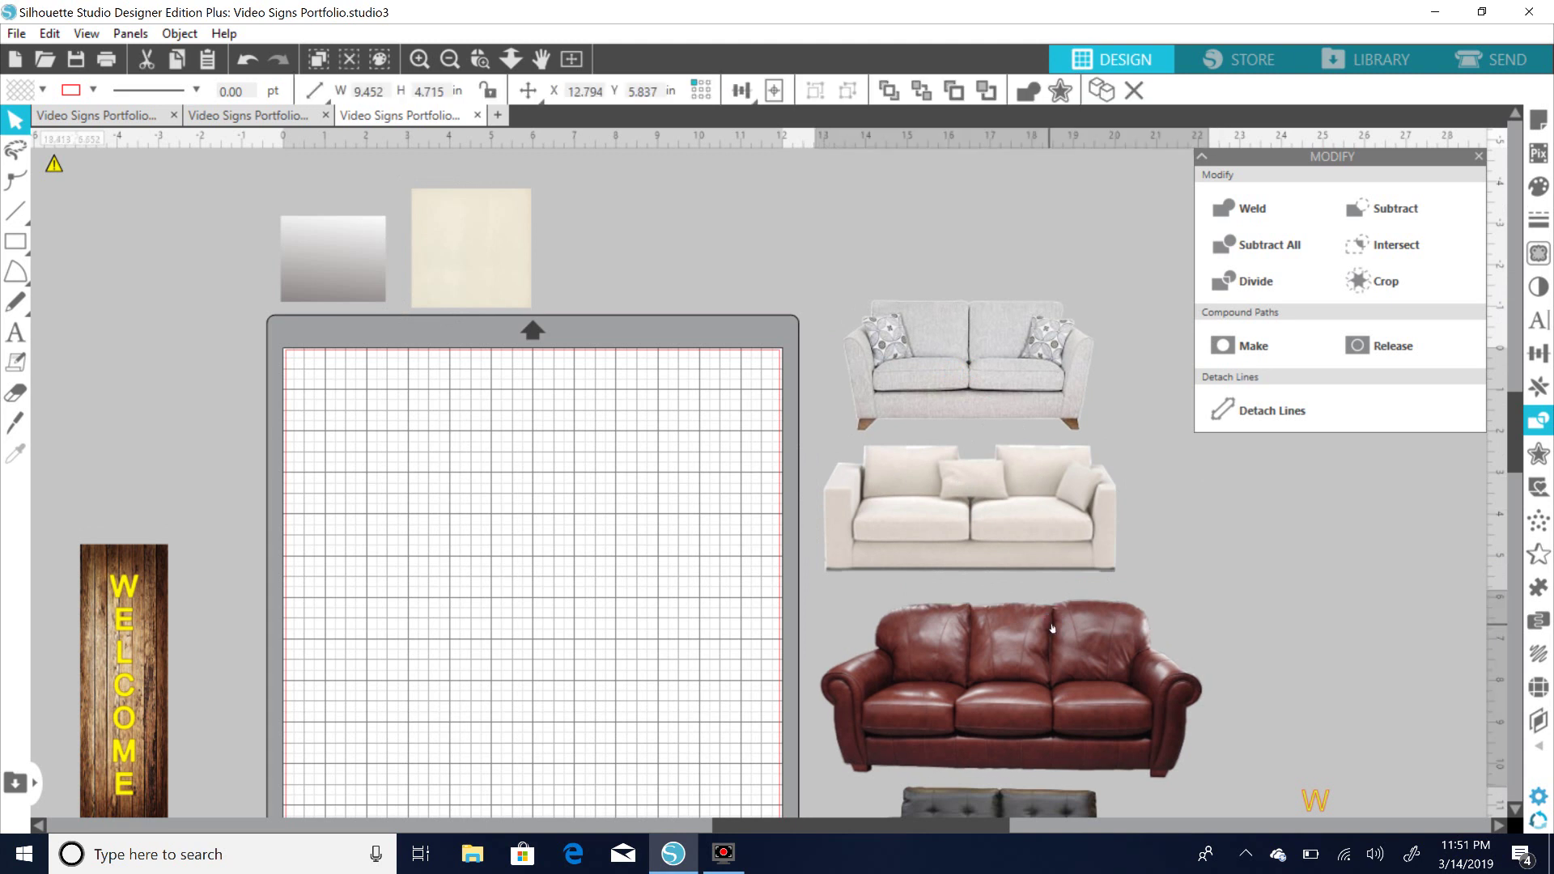
click(1215, 580)
drag(1515, 429, 1515, 430)
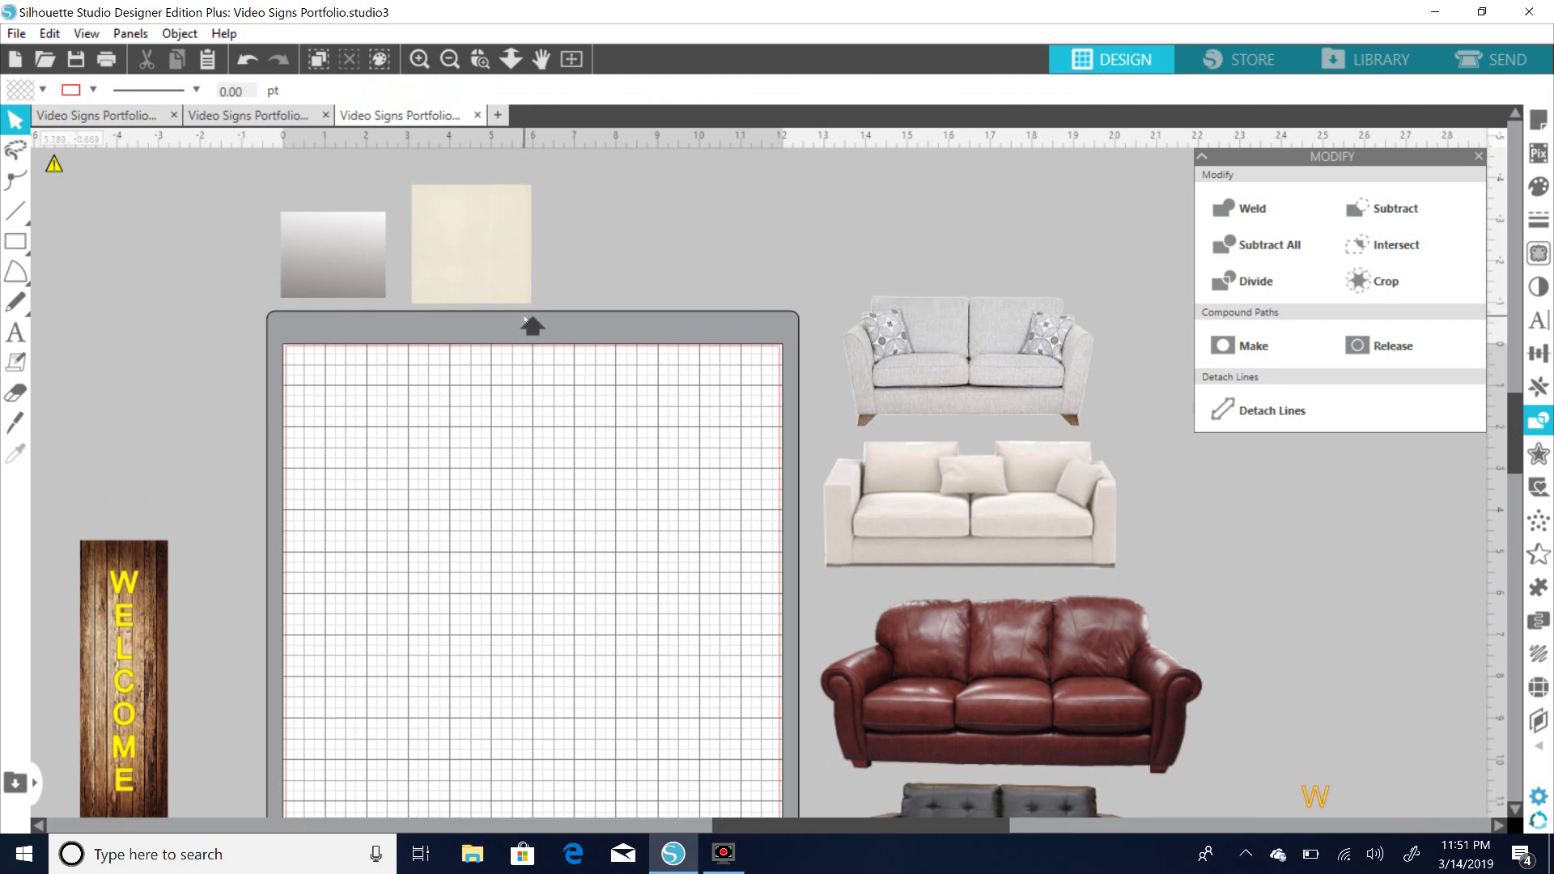
drag(451, 275, 448, 275)
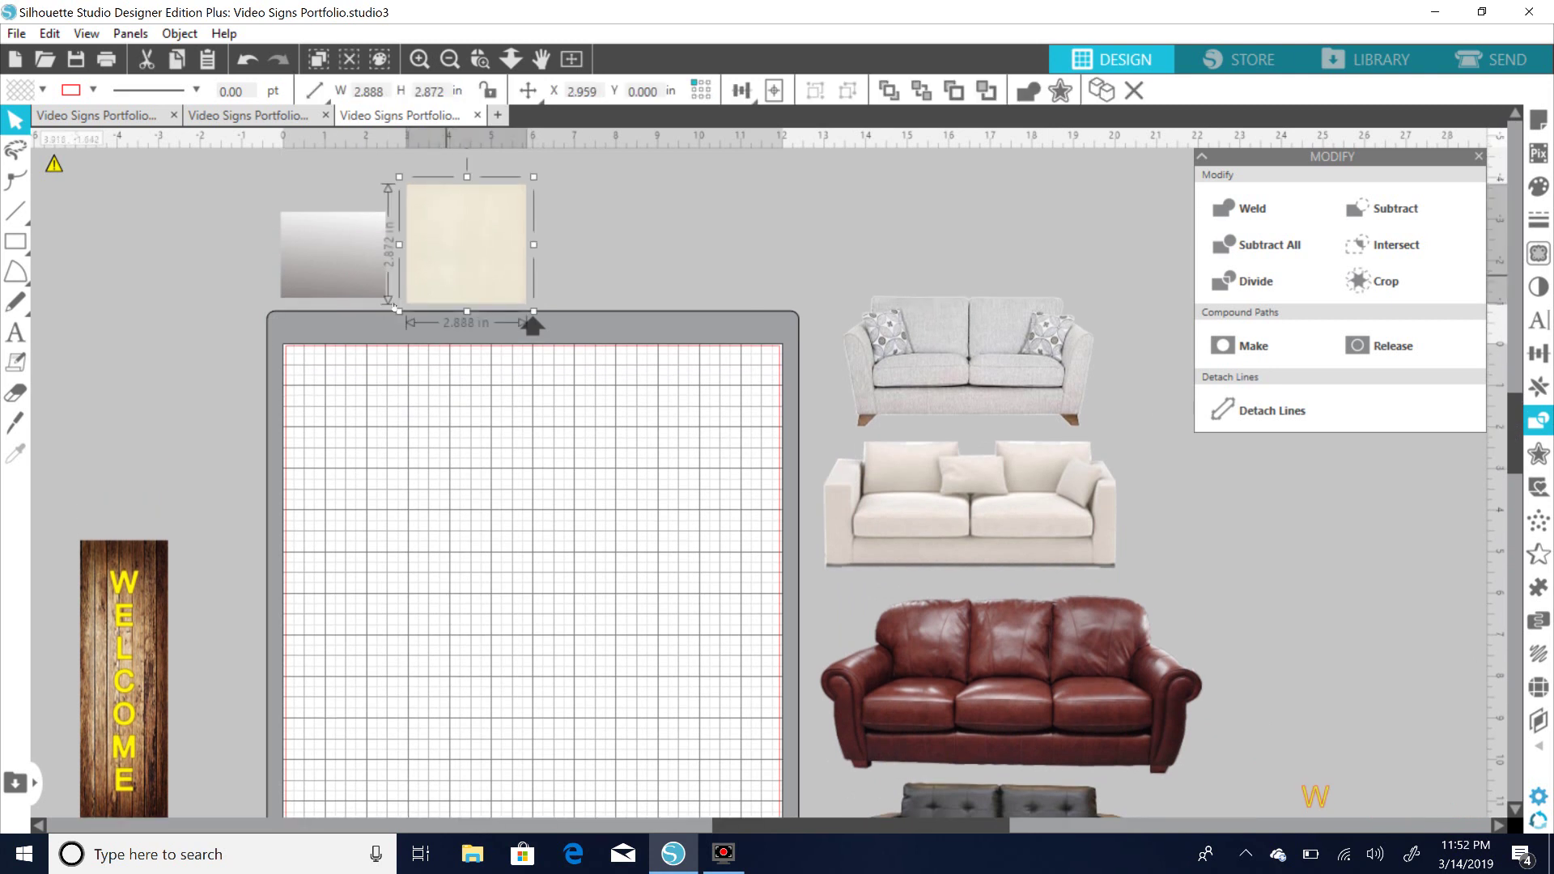
drag(116, 553, 192, 344)
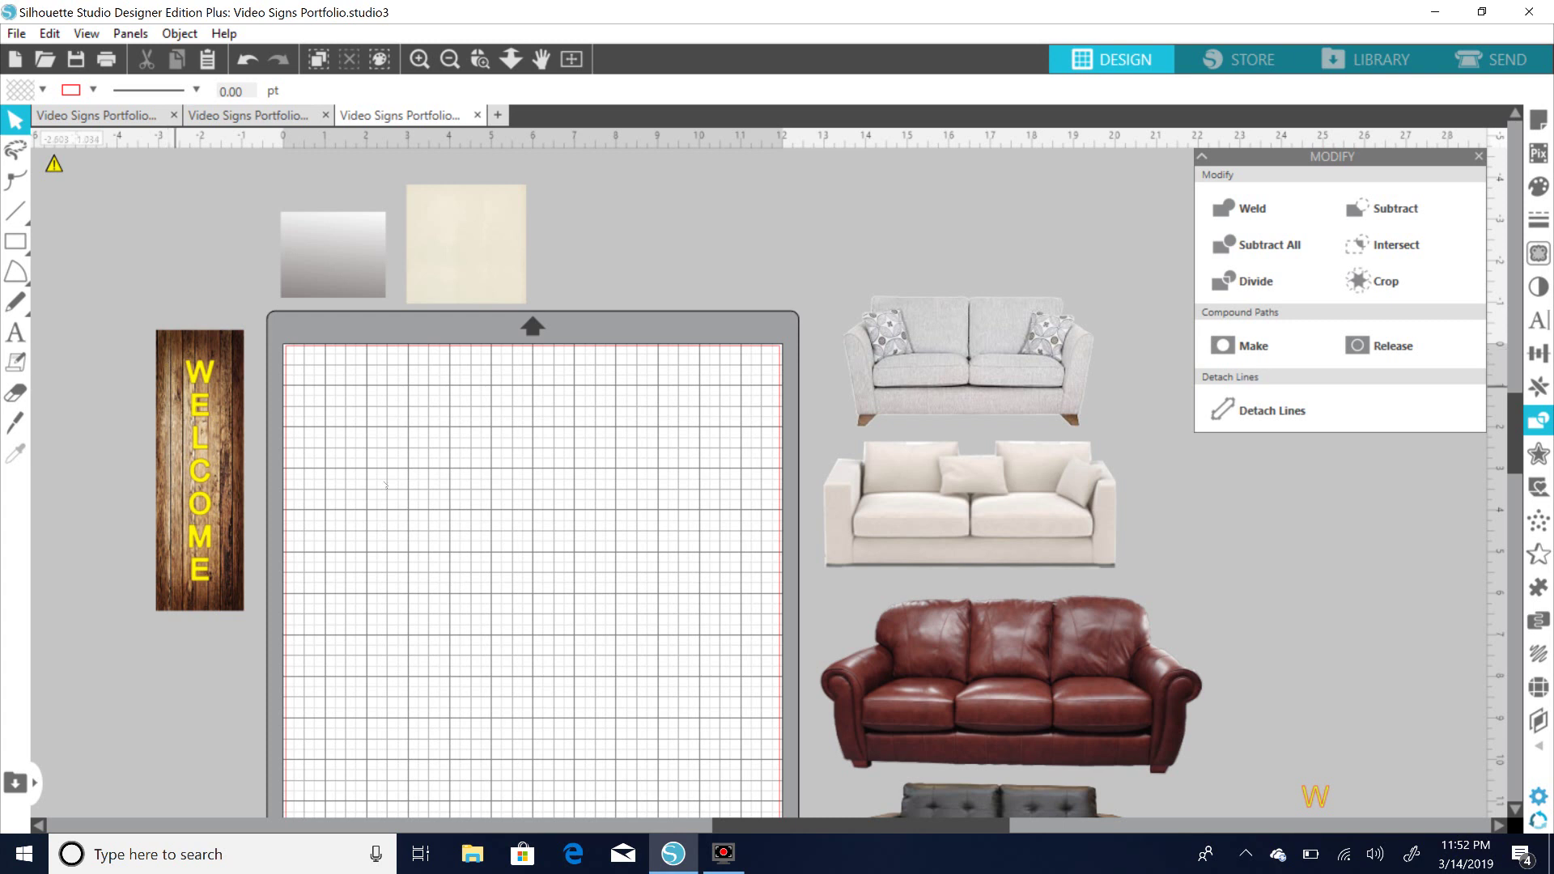
click(486, 271)
drag(485, 271, 481, 273)
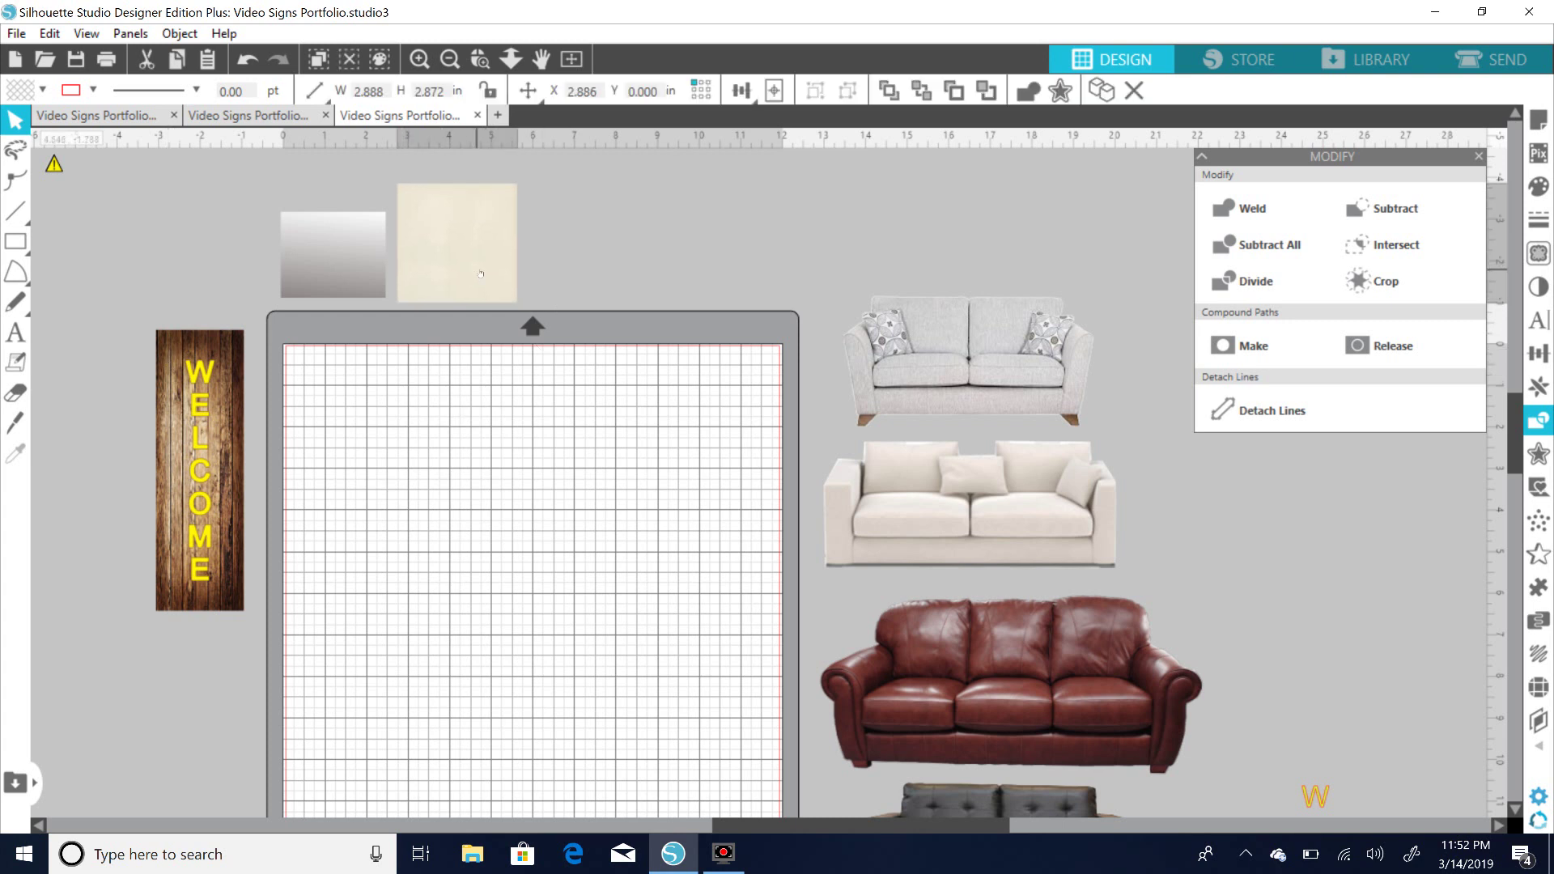
click(576, 265)
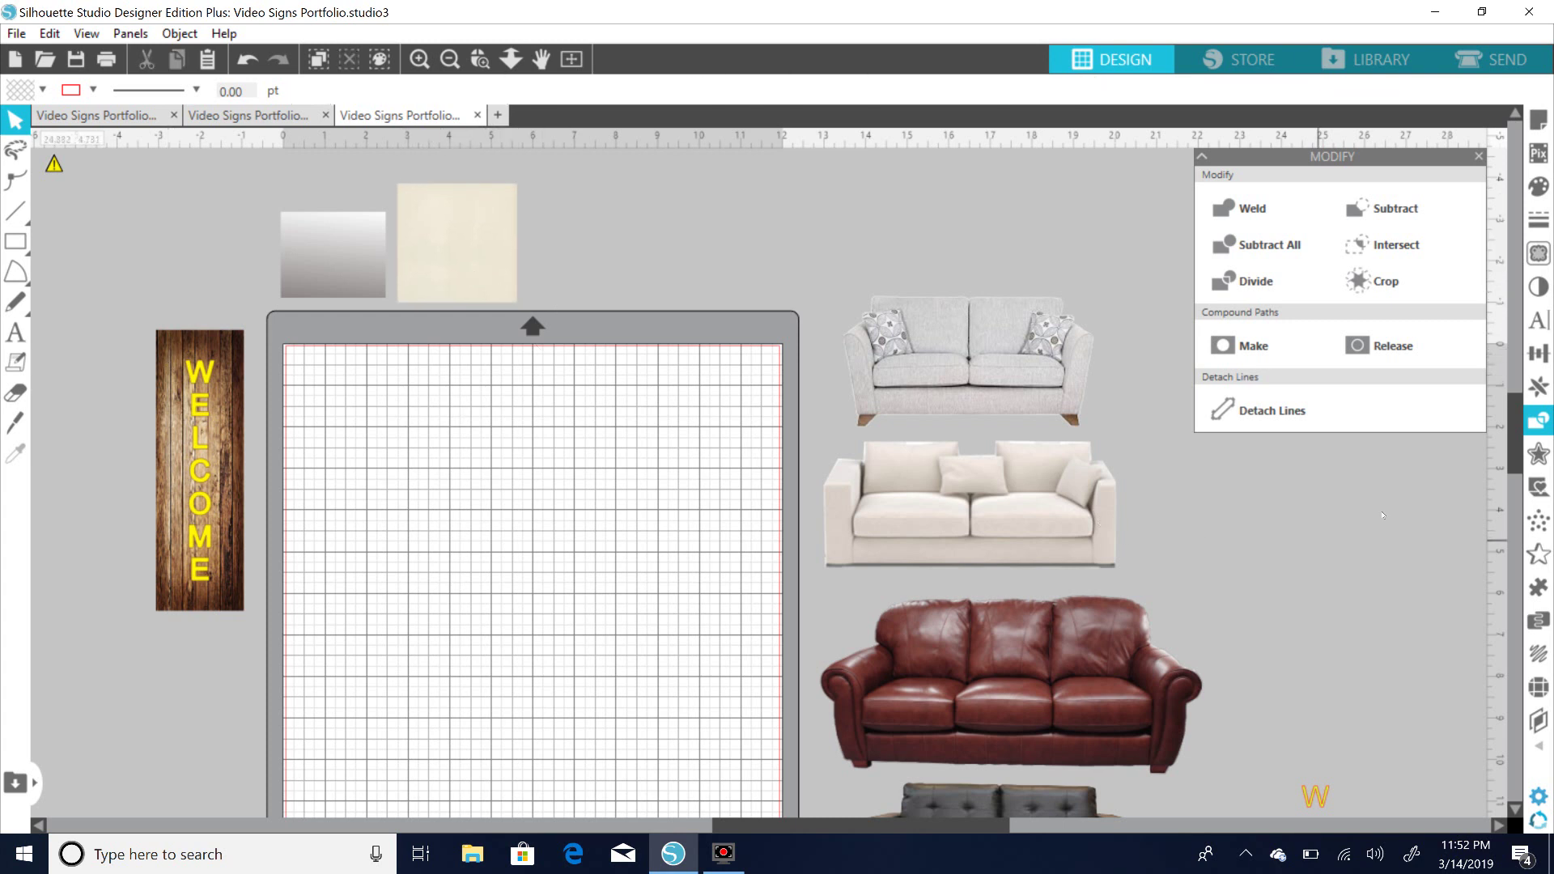
Look over the sofas, picture frames, signs and background swatches arranged around the mat.
scroll(1518, 429, down, 3)
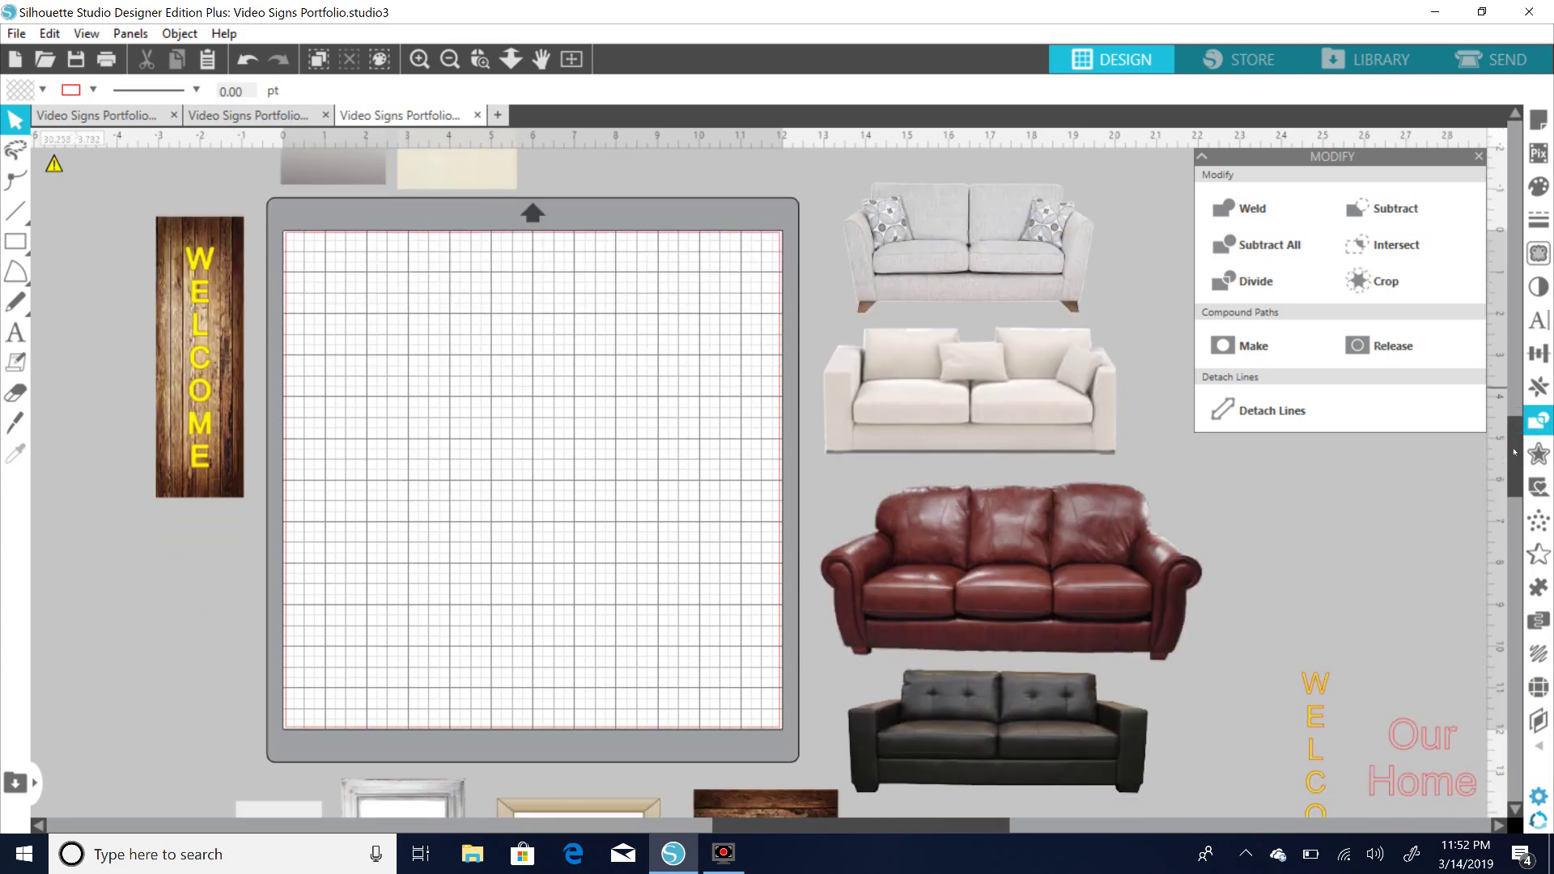
scroll(1518, 433, up, 3)
scroll(1516, 440, down, 2)
scroll(1516, 429, up, 3)
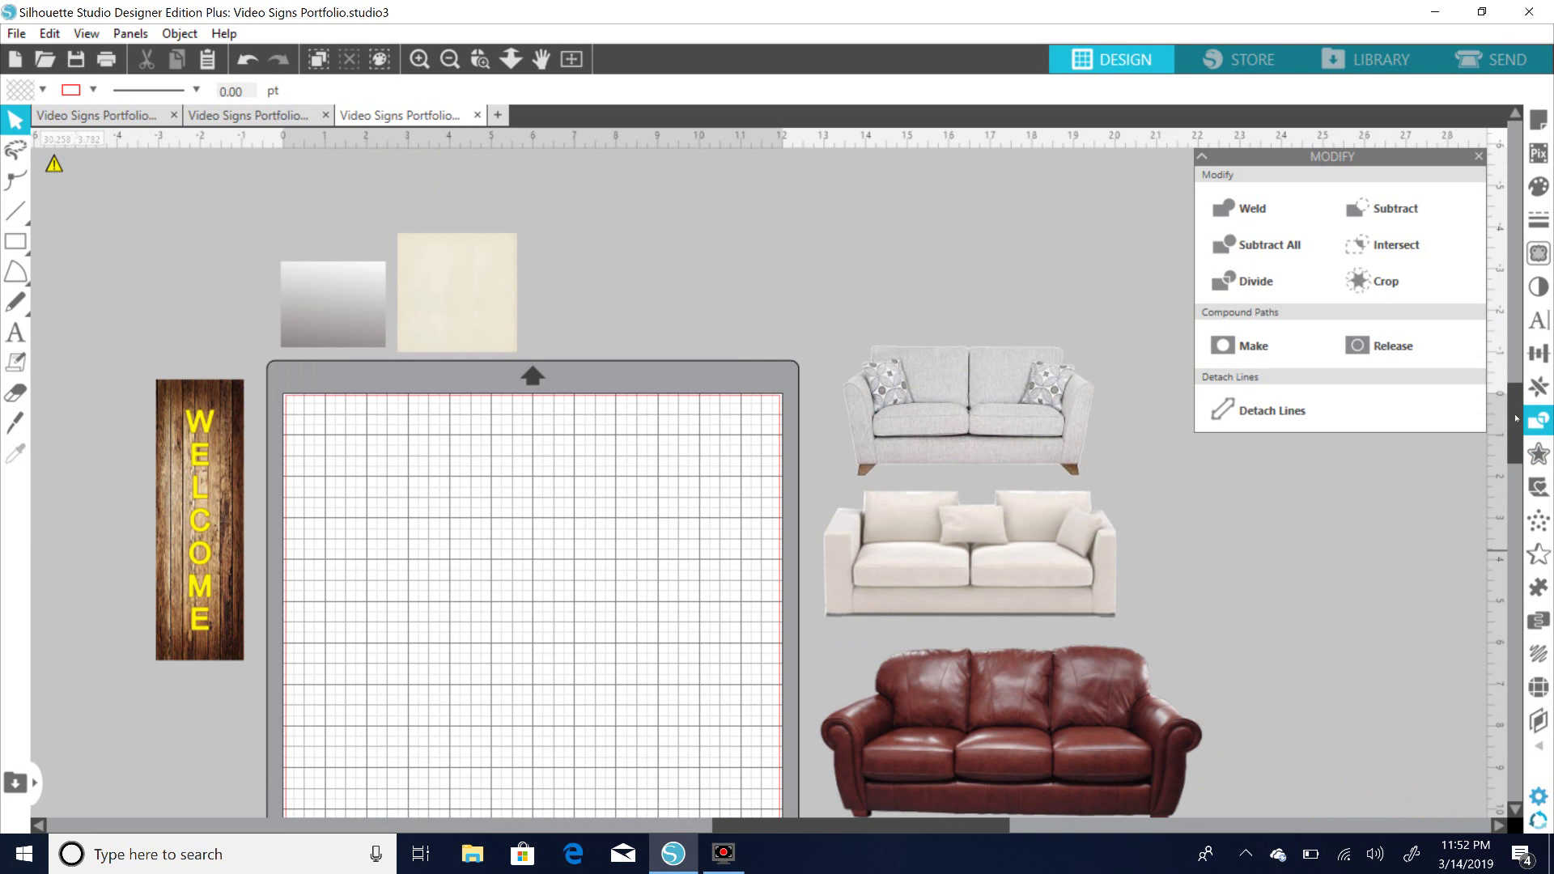
scroll(1517, 418, down, 4)
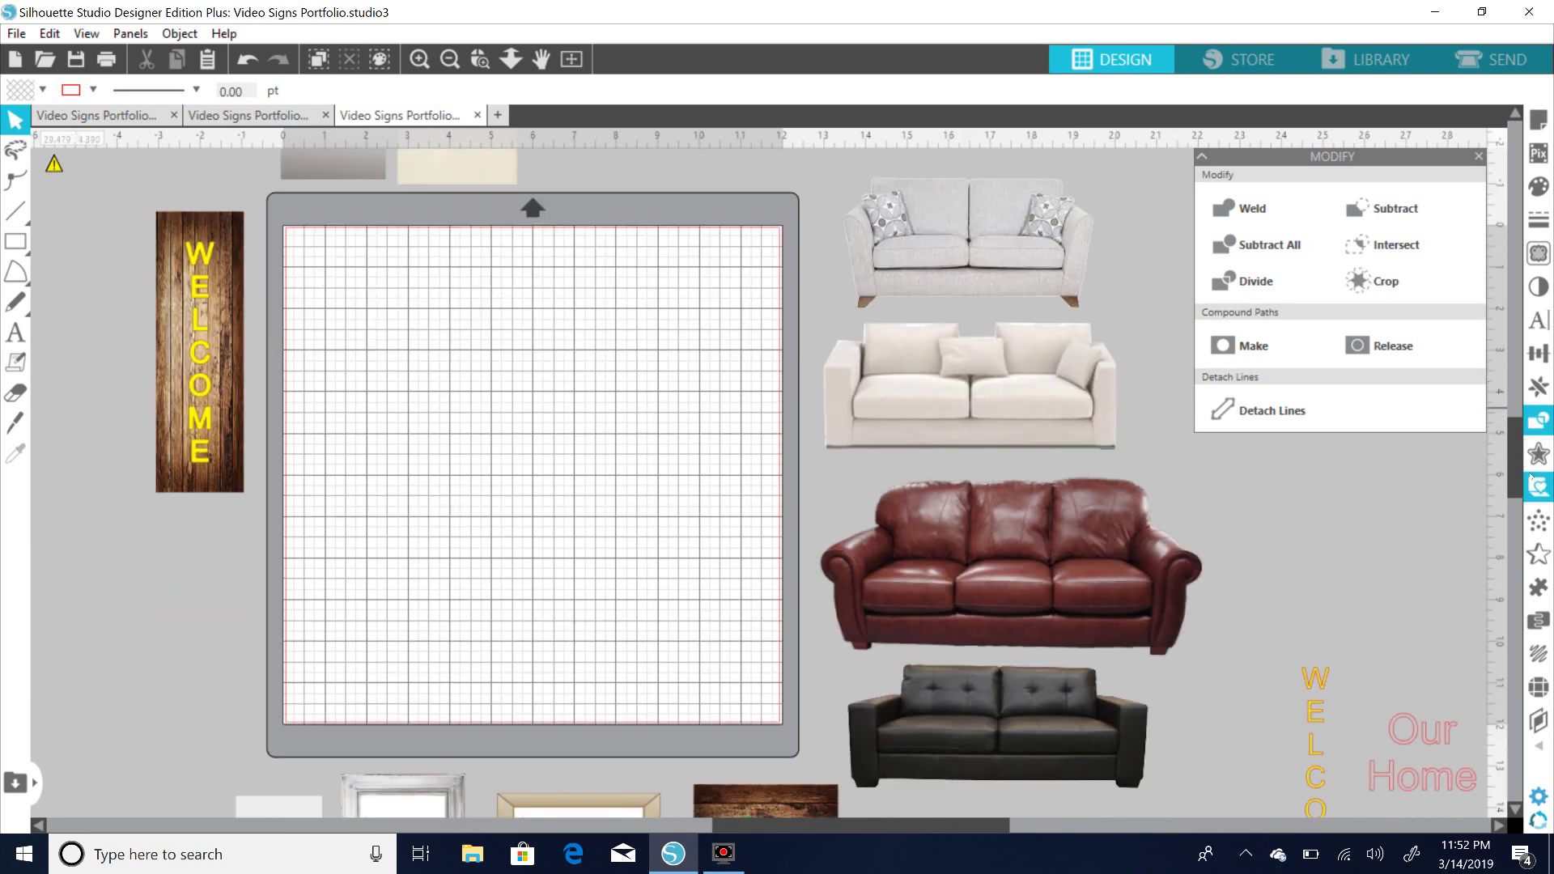
scroll(1520, 463, up, 2)
scroll(1522, 460, down, 2)
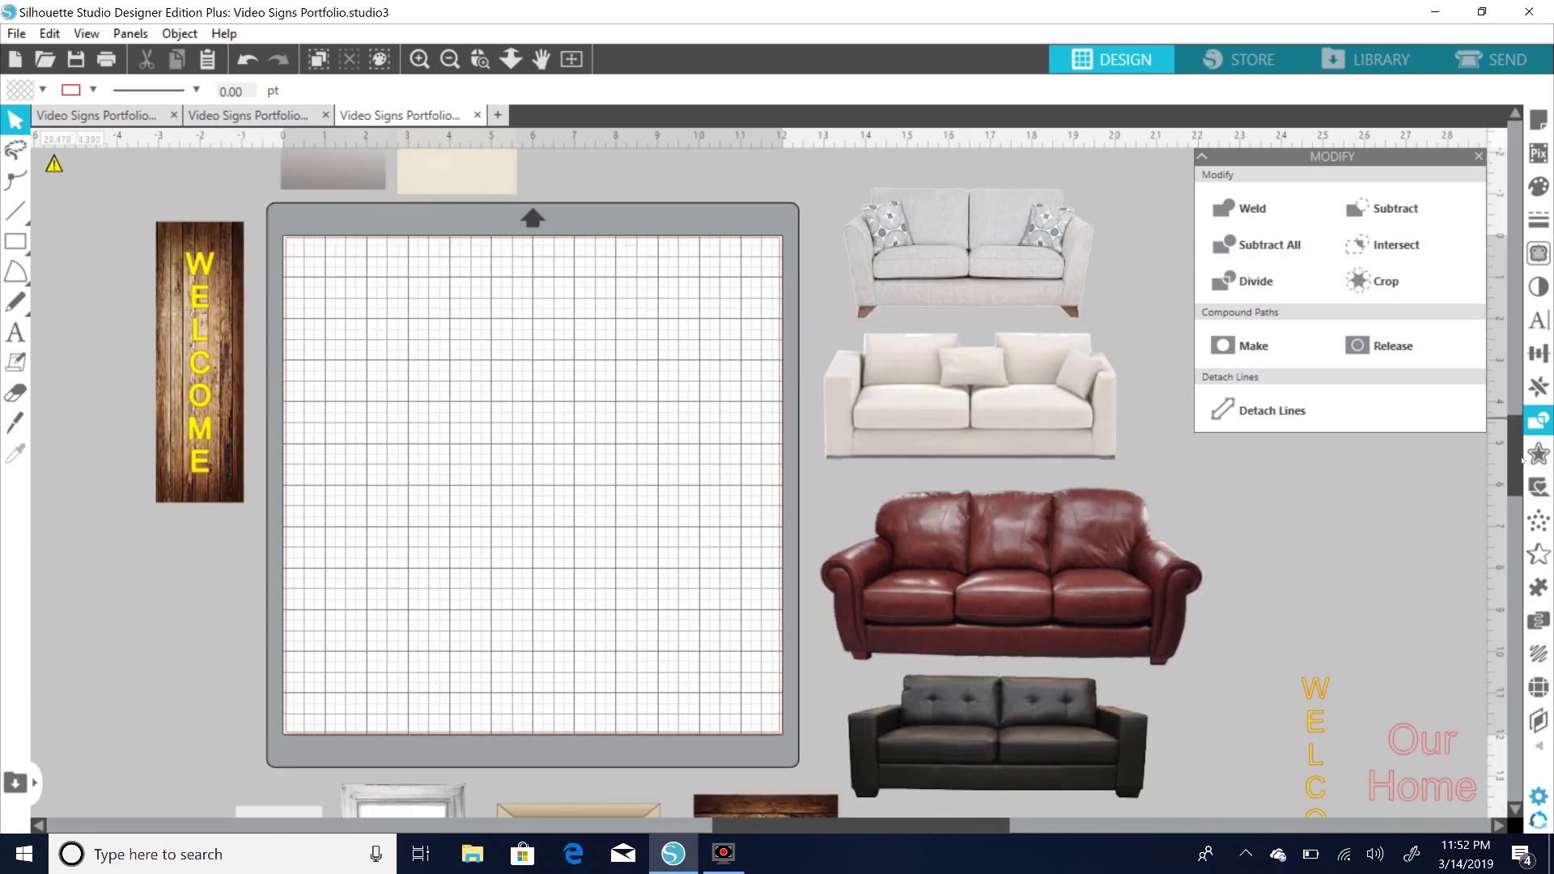
scroll(1521, 460, down, 1)
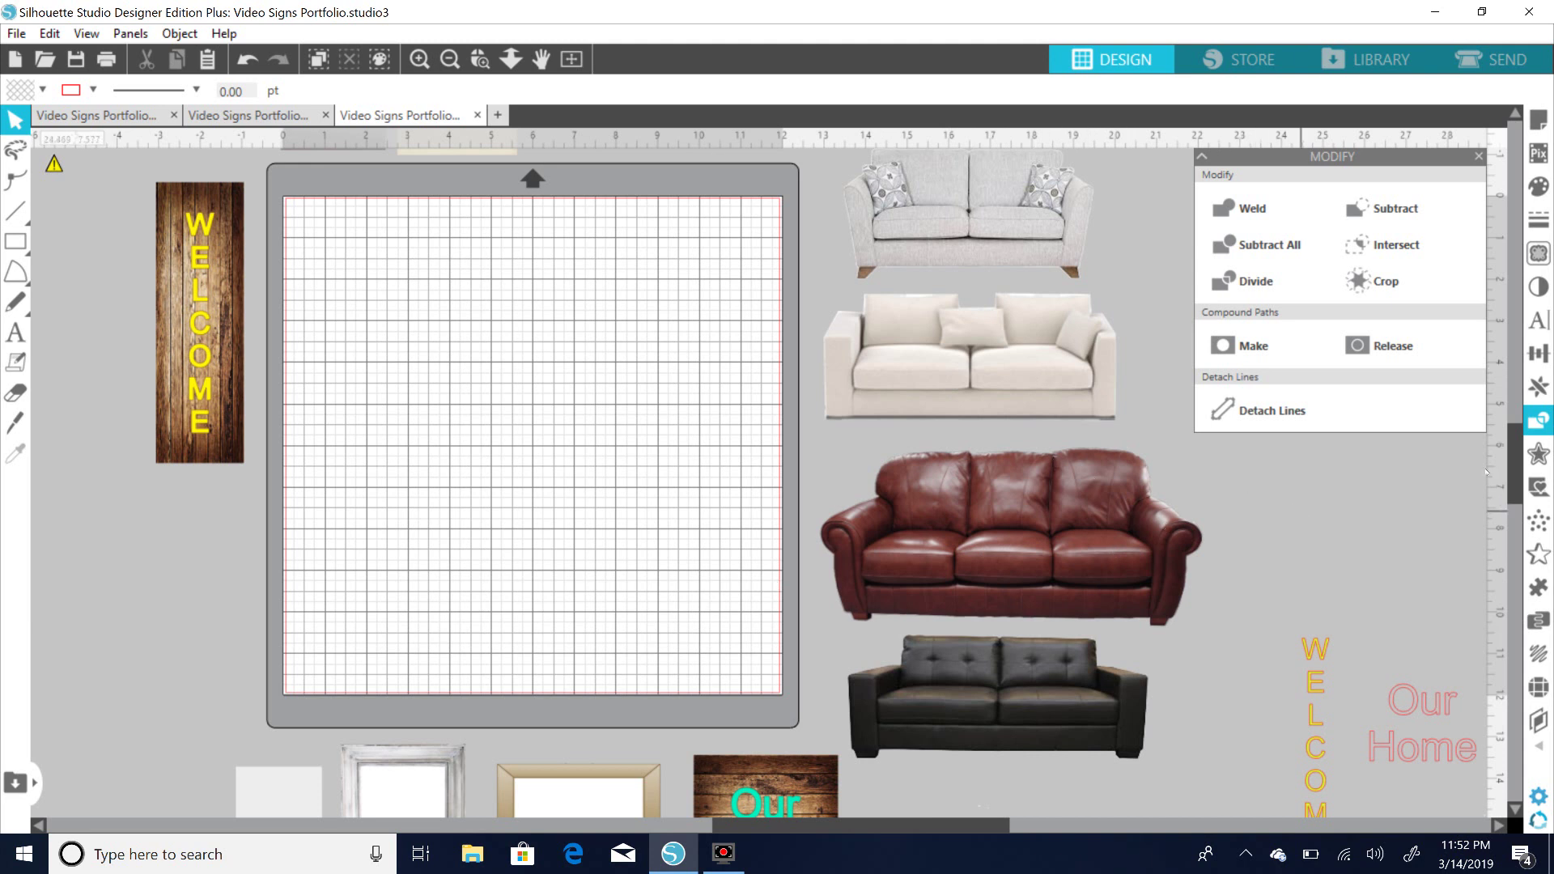
drag(1513, 449, 1511, 480)
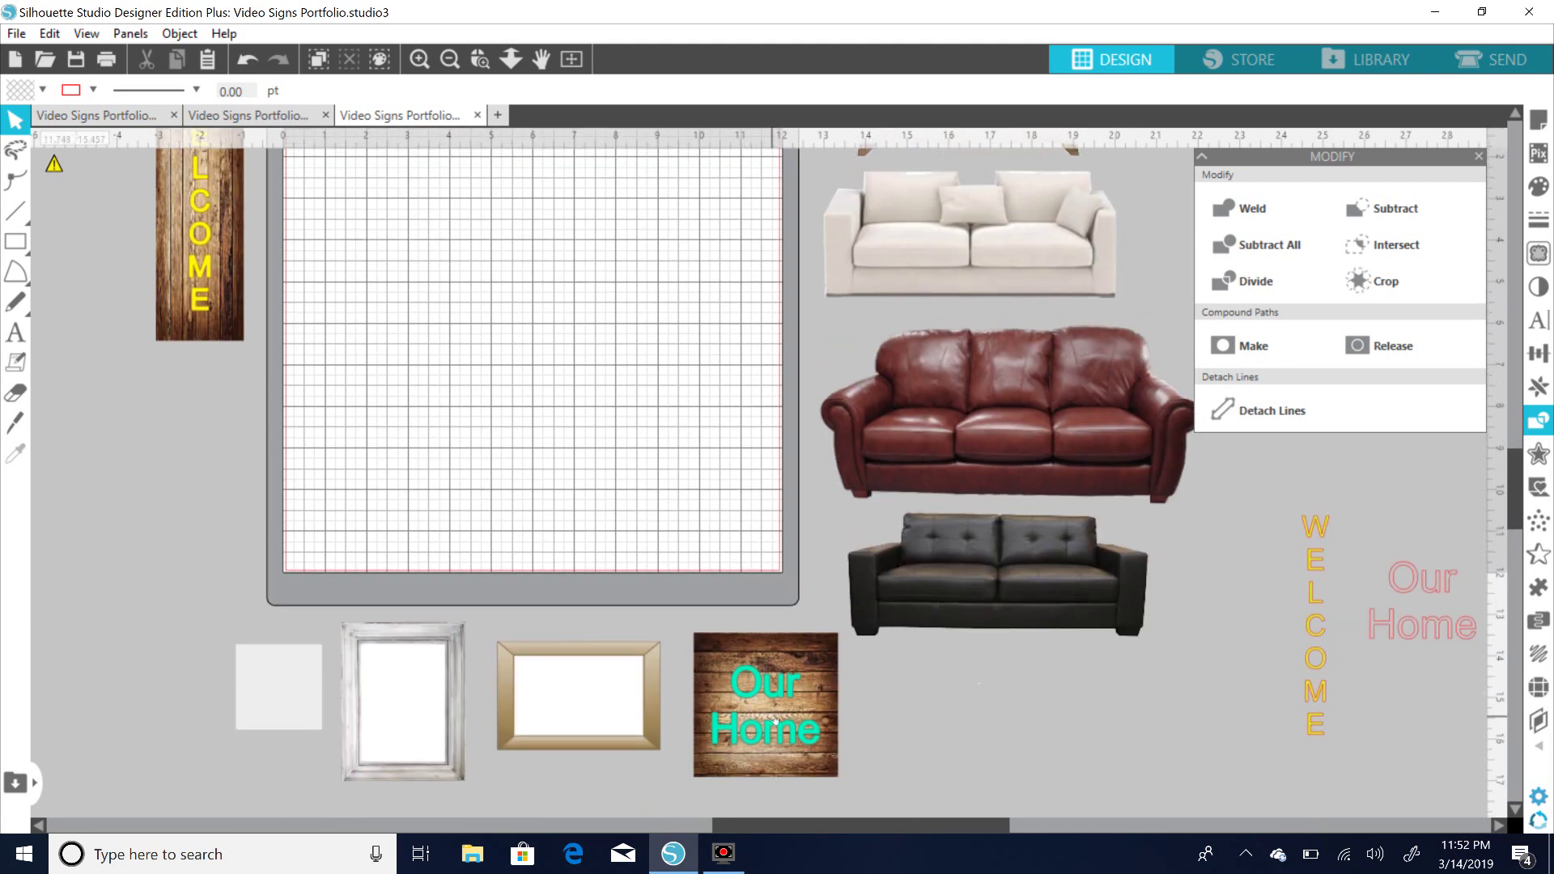
drag(776, 719, 771, 713)
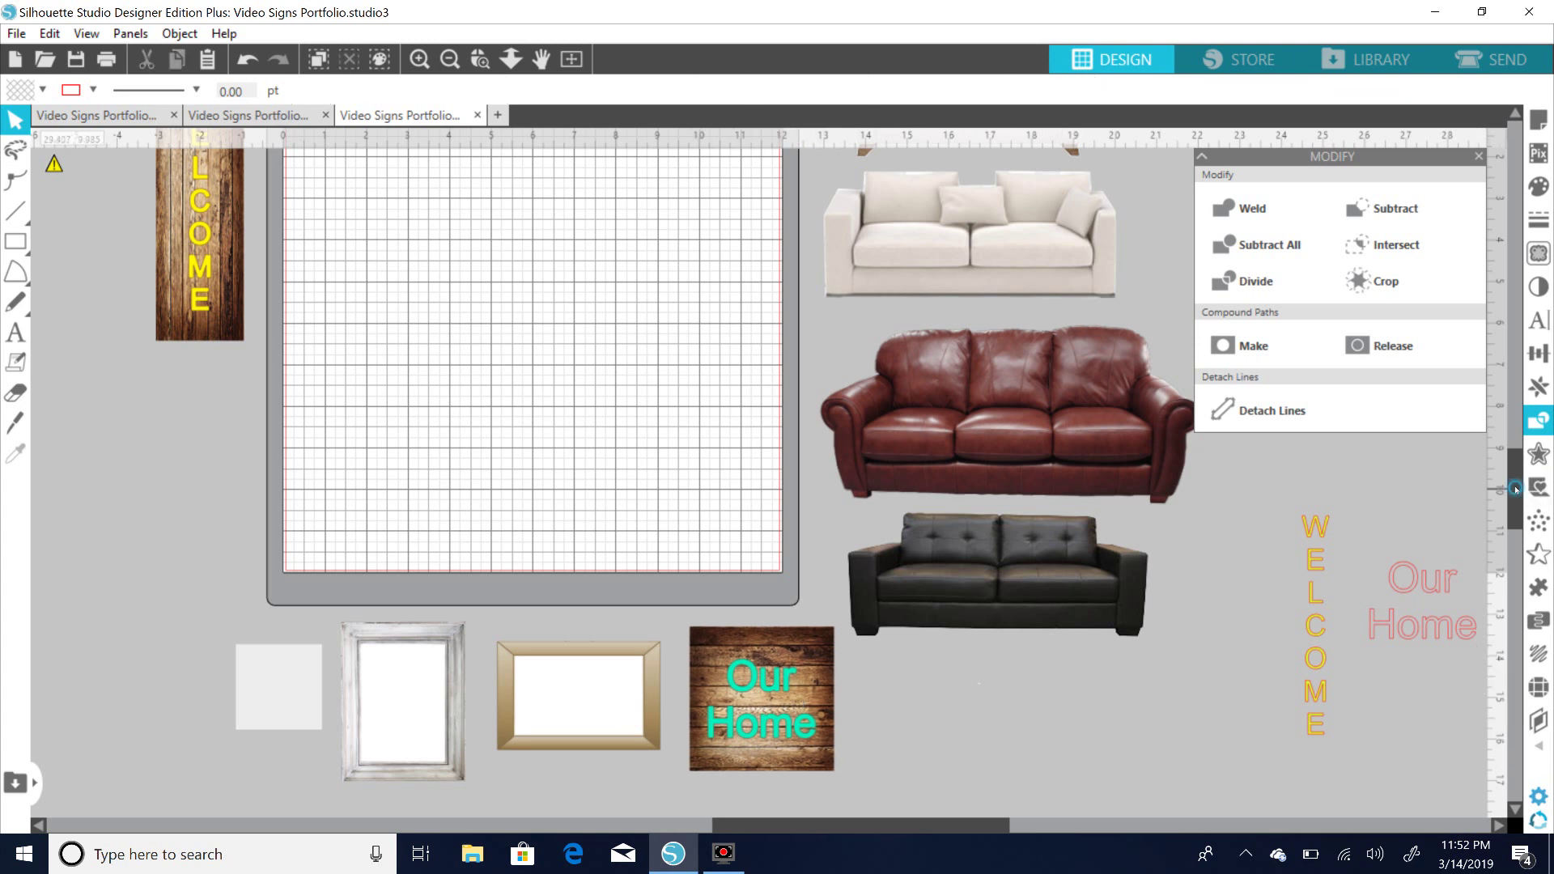
drag(1512, 491, 1516, 435)
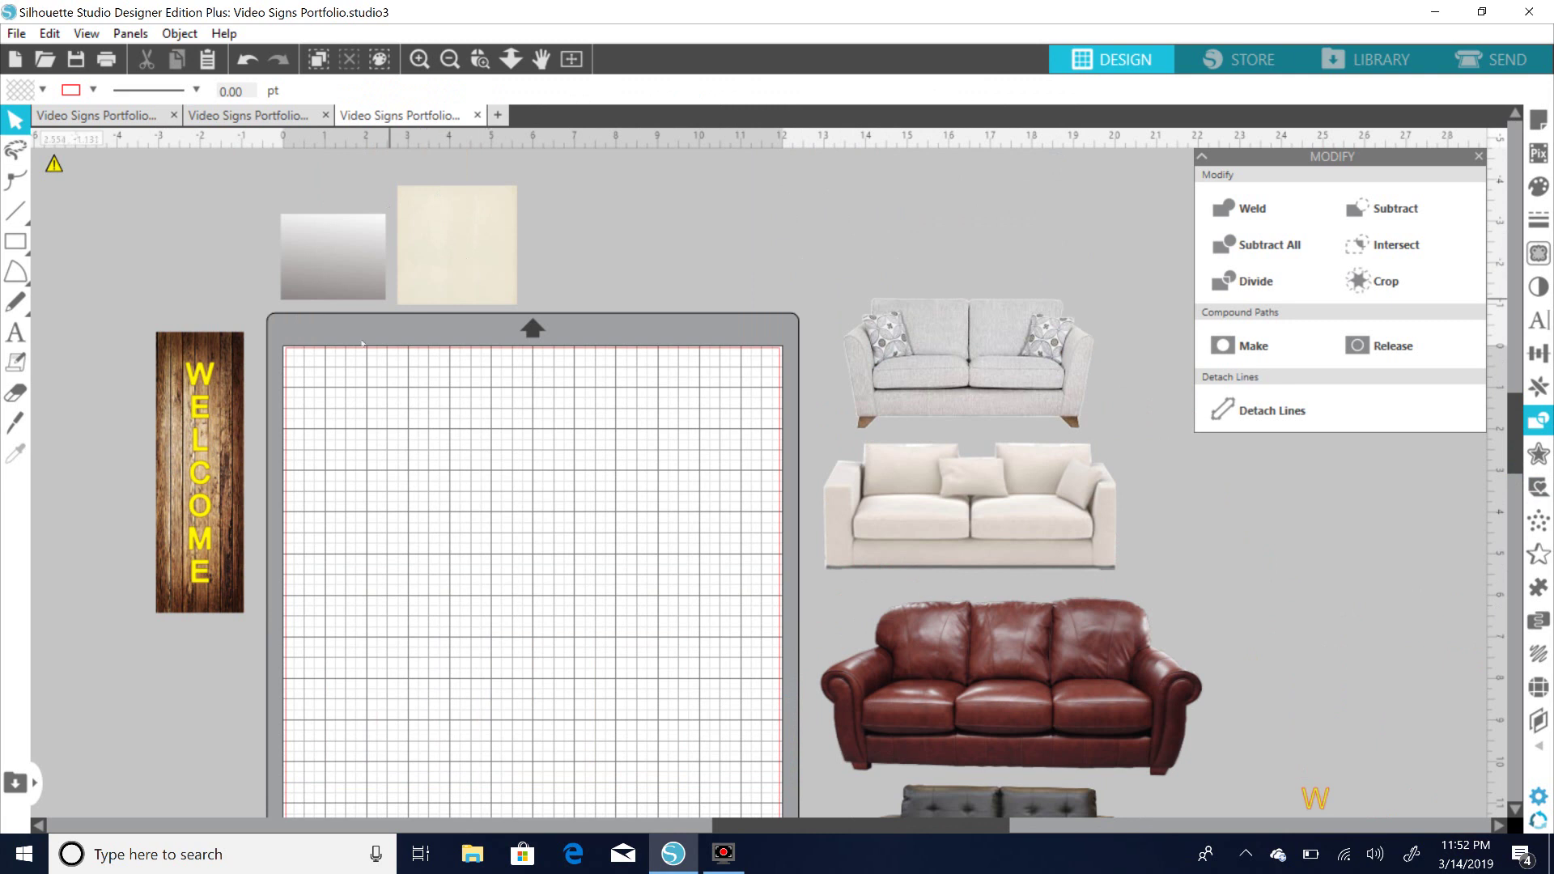
Place the grey gradient rectangle on the mat and enlarge it to about 11.83 by 9.67 in as the wall background.
drag(357, 251, 367, 382)
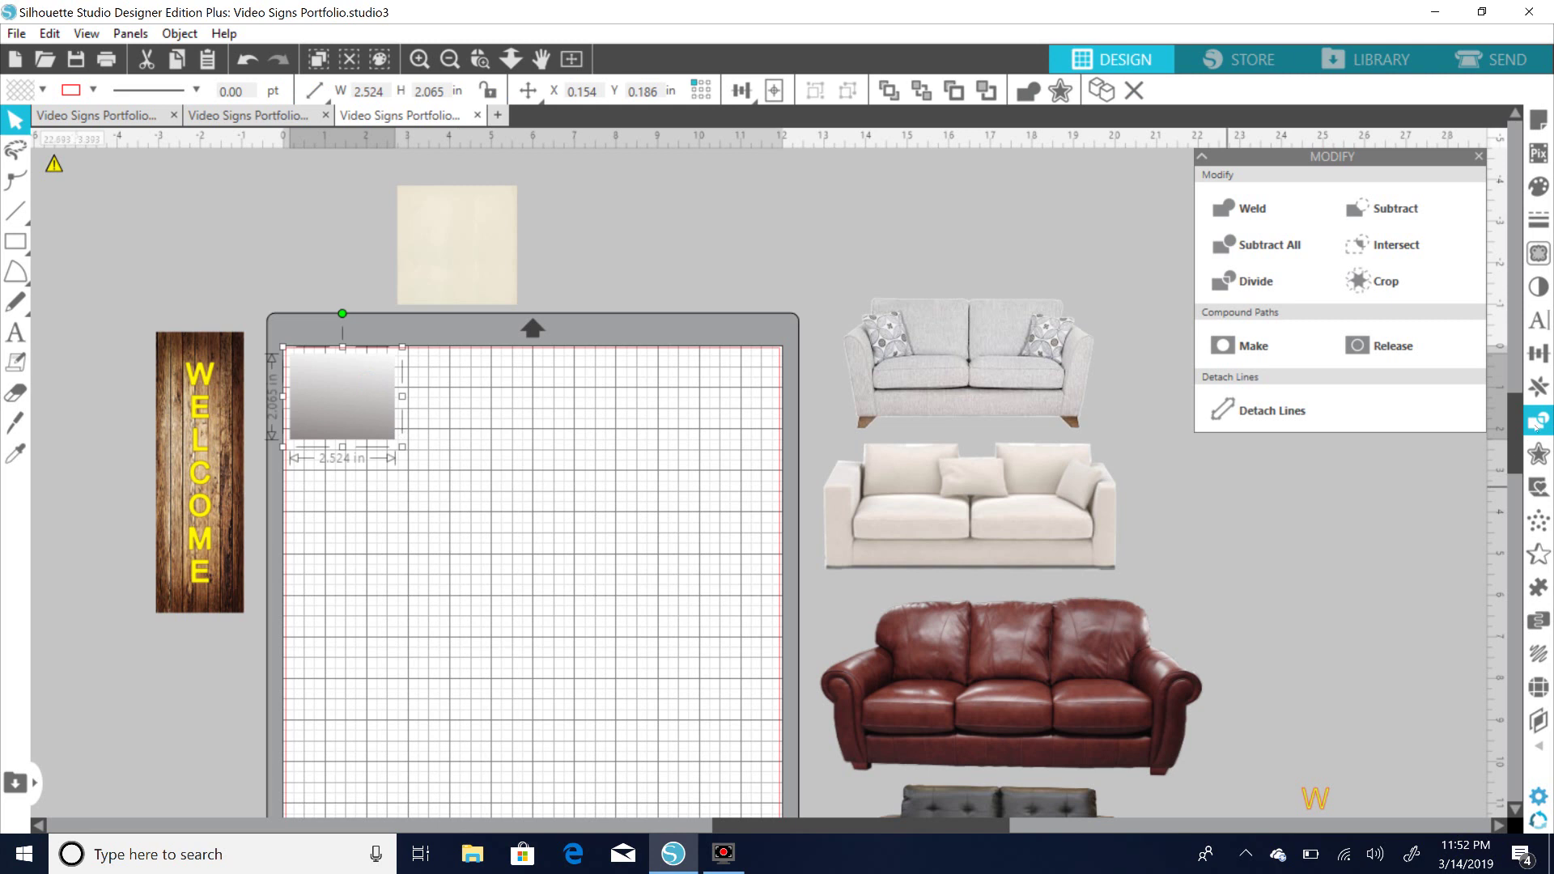
scroll(252, 383, down, 3)
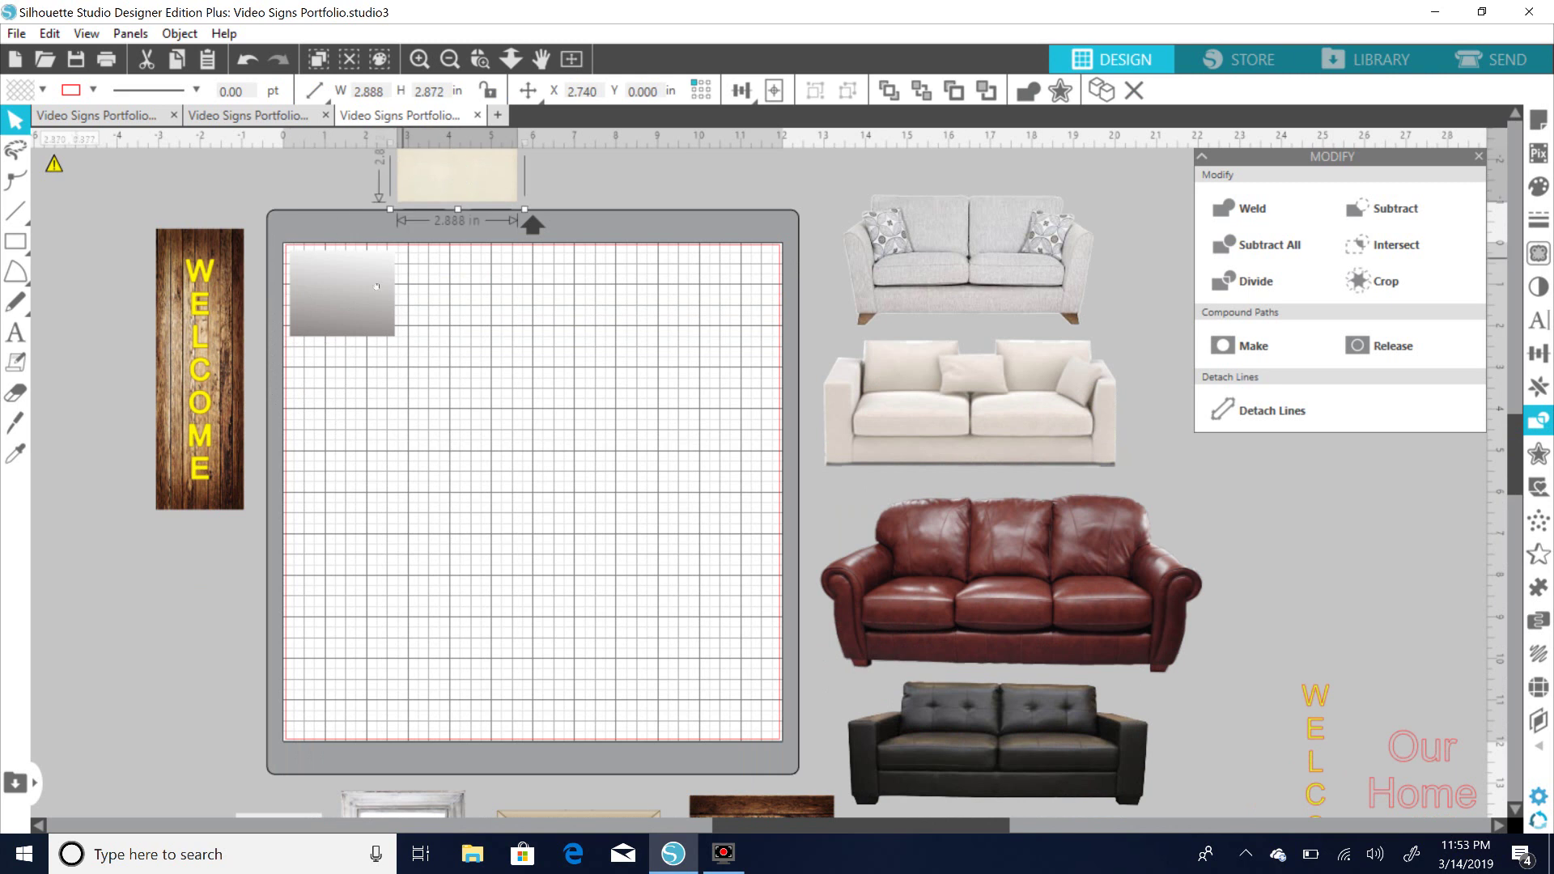
drag(407, 346, 789, 659)
drag(585, 538, 582, 548)
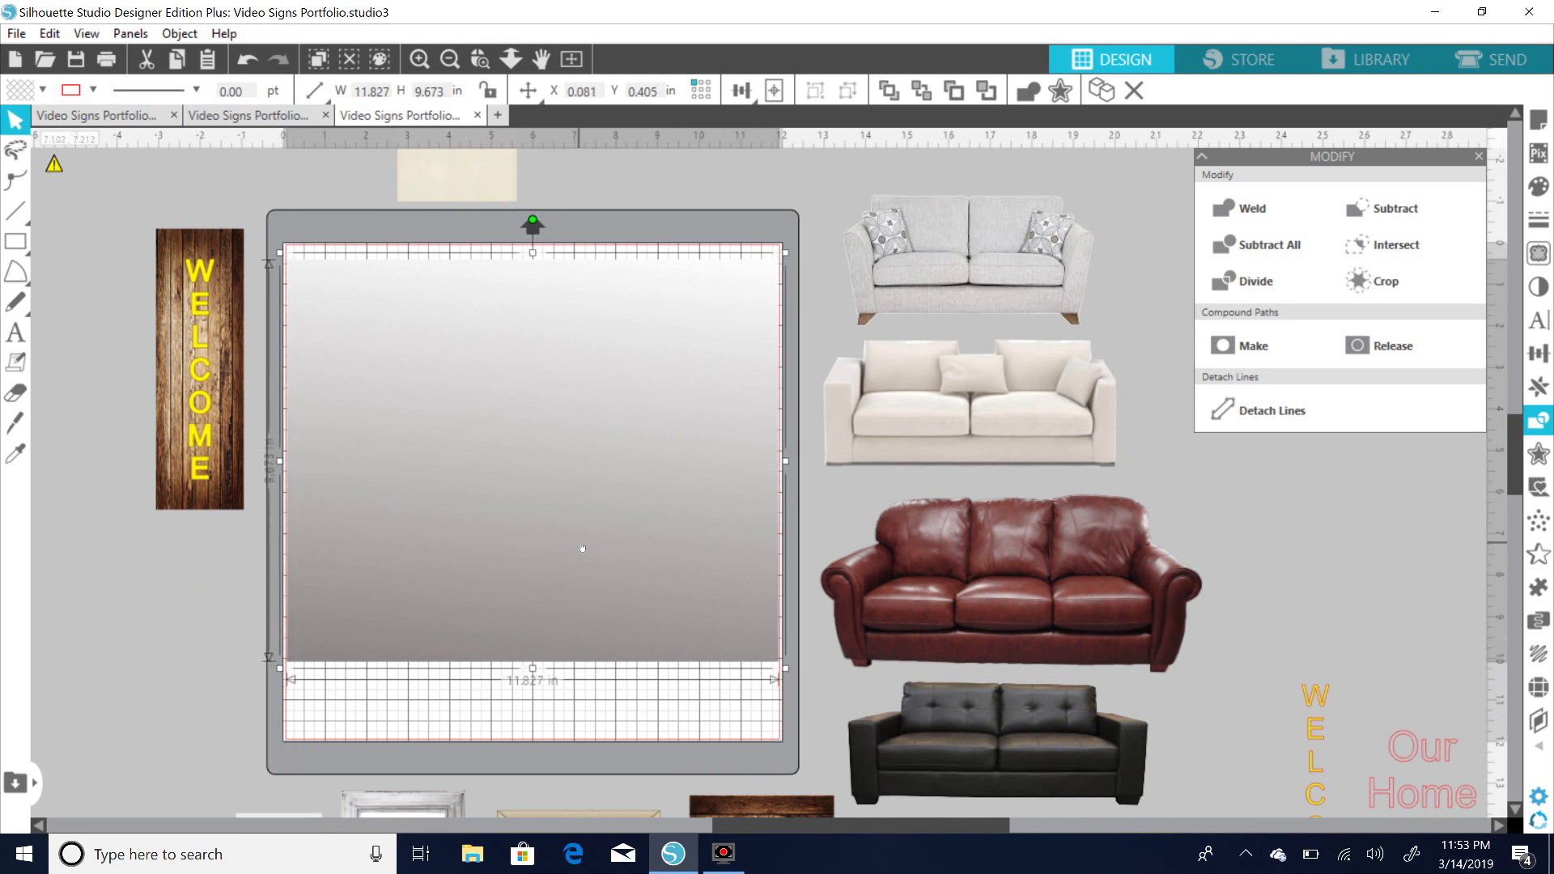
Shrink the red leather sofa beside the mat to about 7.99 by 3.99 in.
click(966, 568)
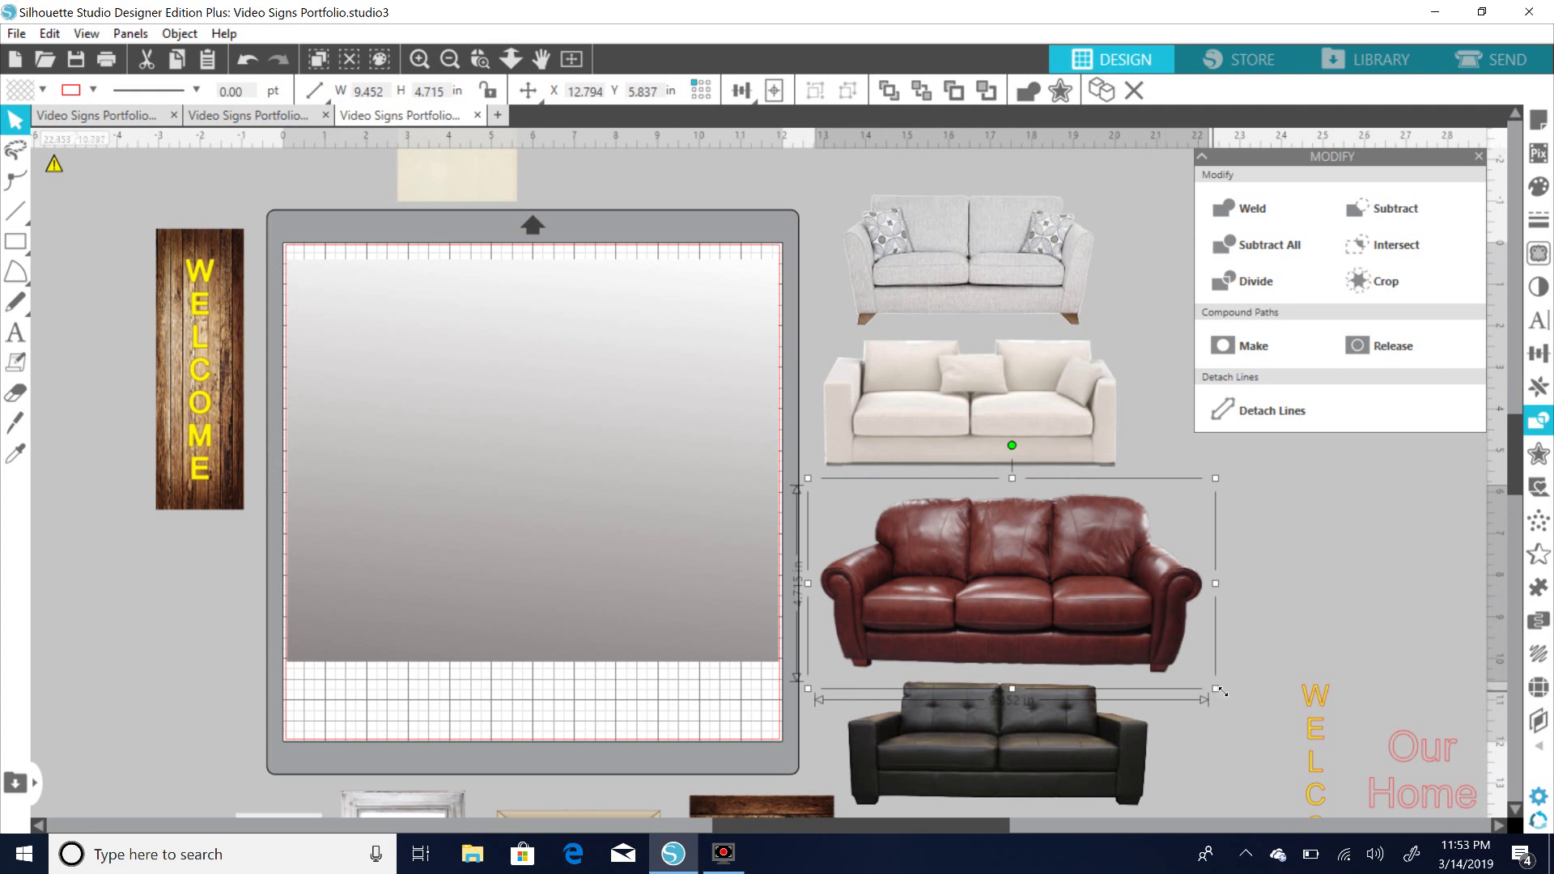
drag(1222, 690, 1159, 660)
drag(1055, 551, 1071, 547)
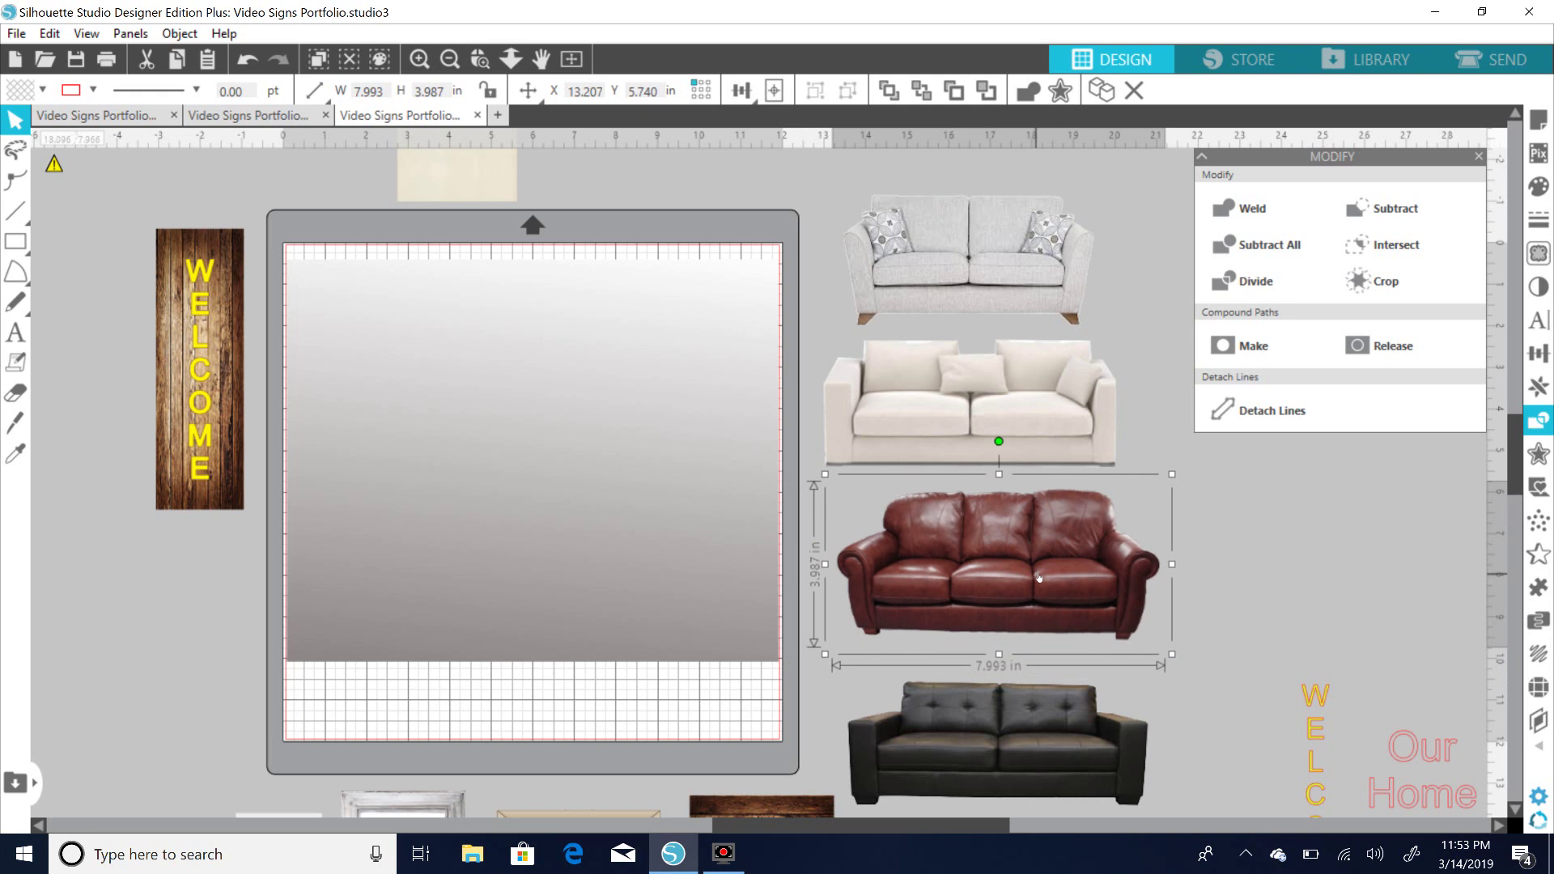
drag(1040, 577, 1019, 575)
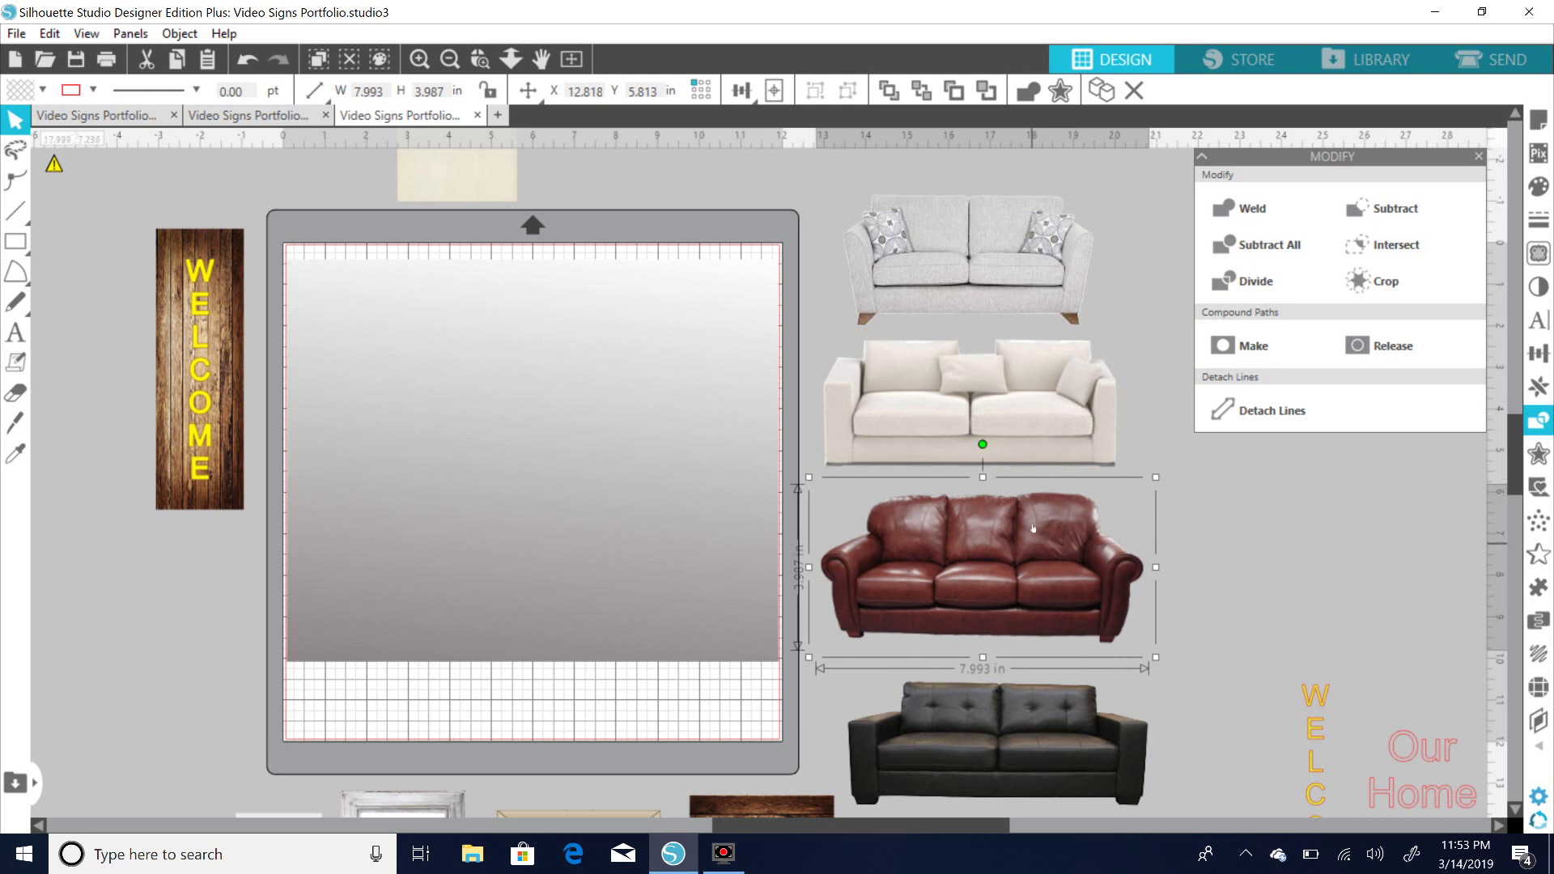
drag(988, 523, 988, 525)
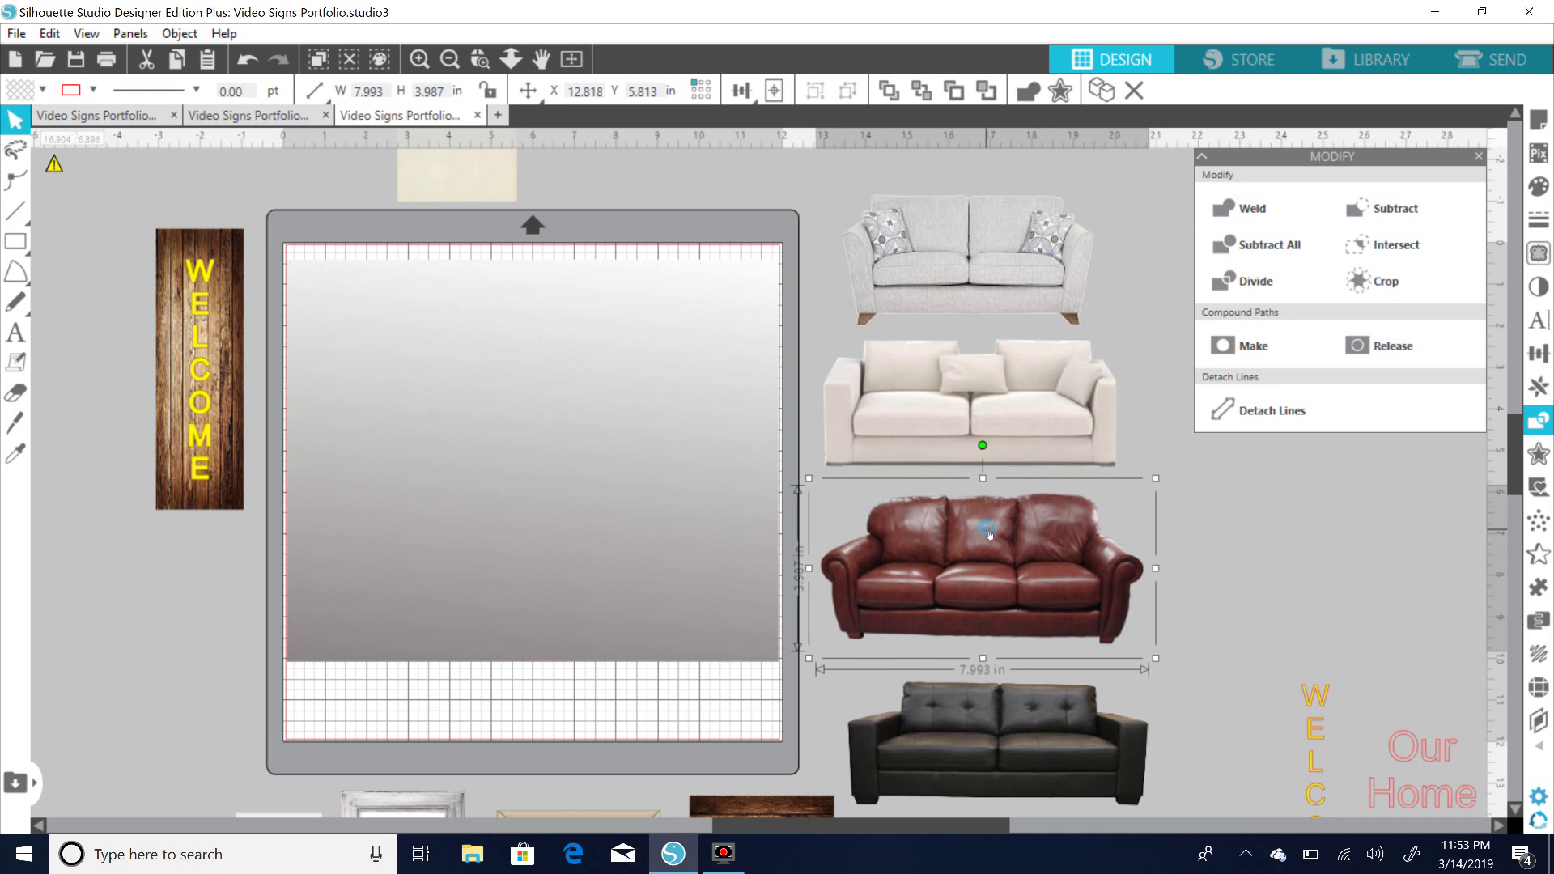
click(1008, 255)
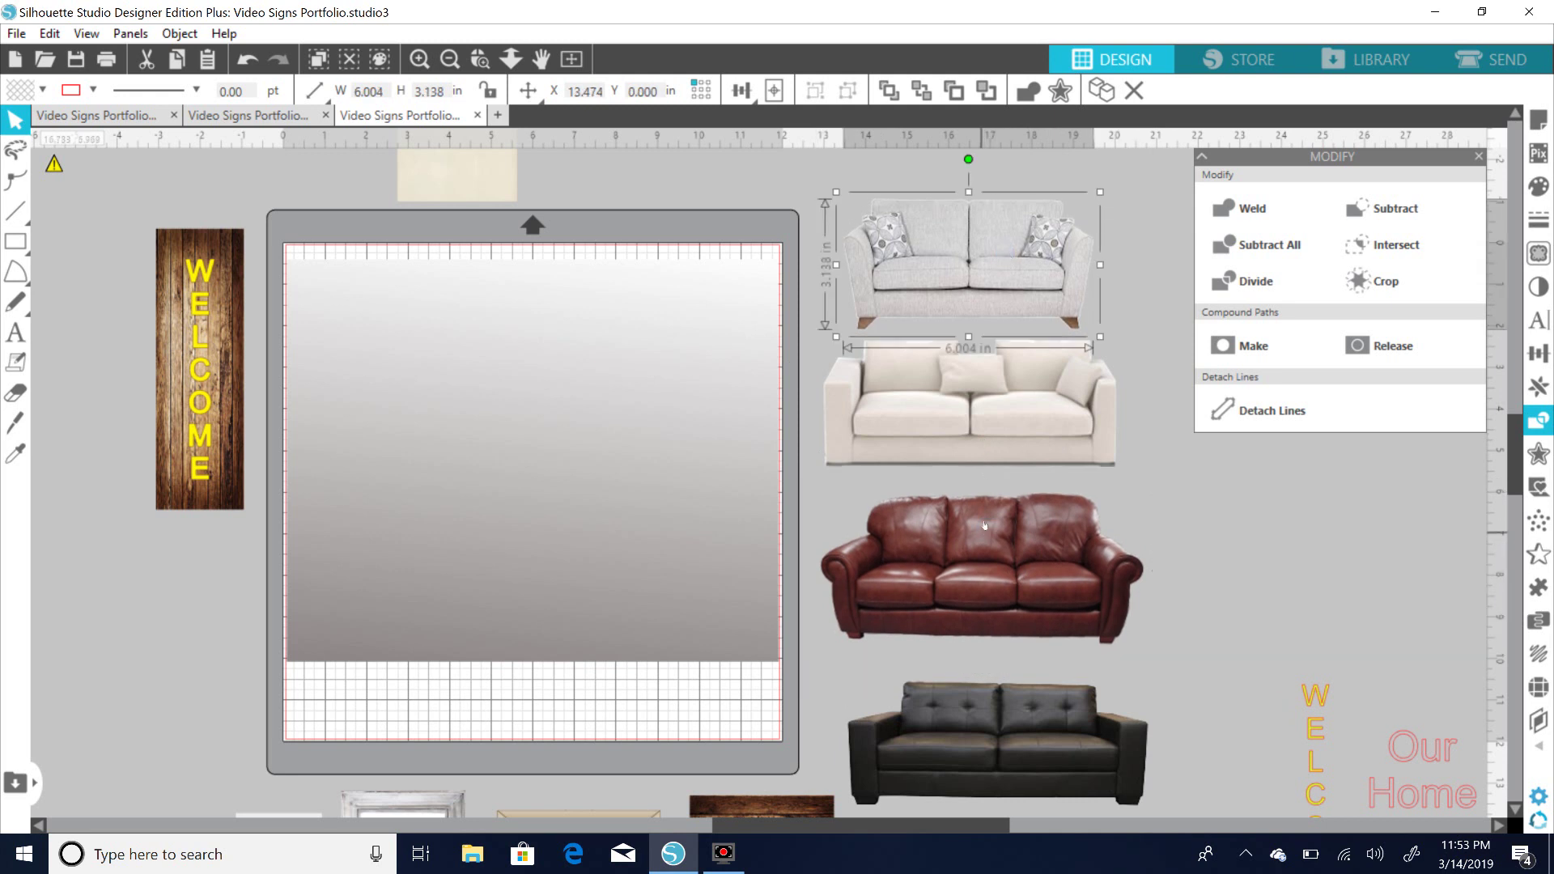
click(1039, 580)
Shift the gradient background up near the mat's top edge, at about X 0.08 and Y 0.16 in.
click(599, 488)
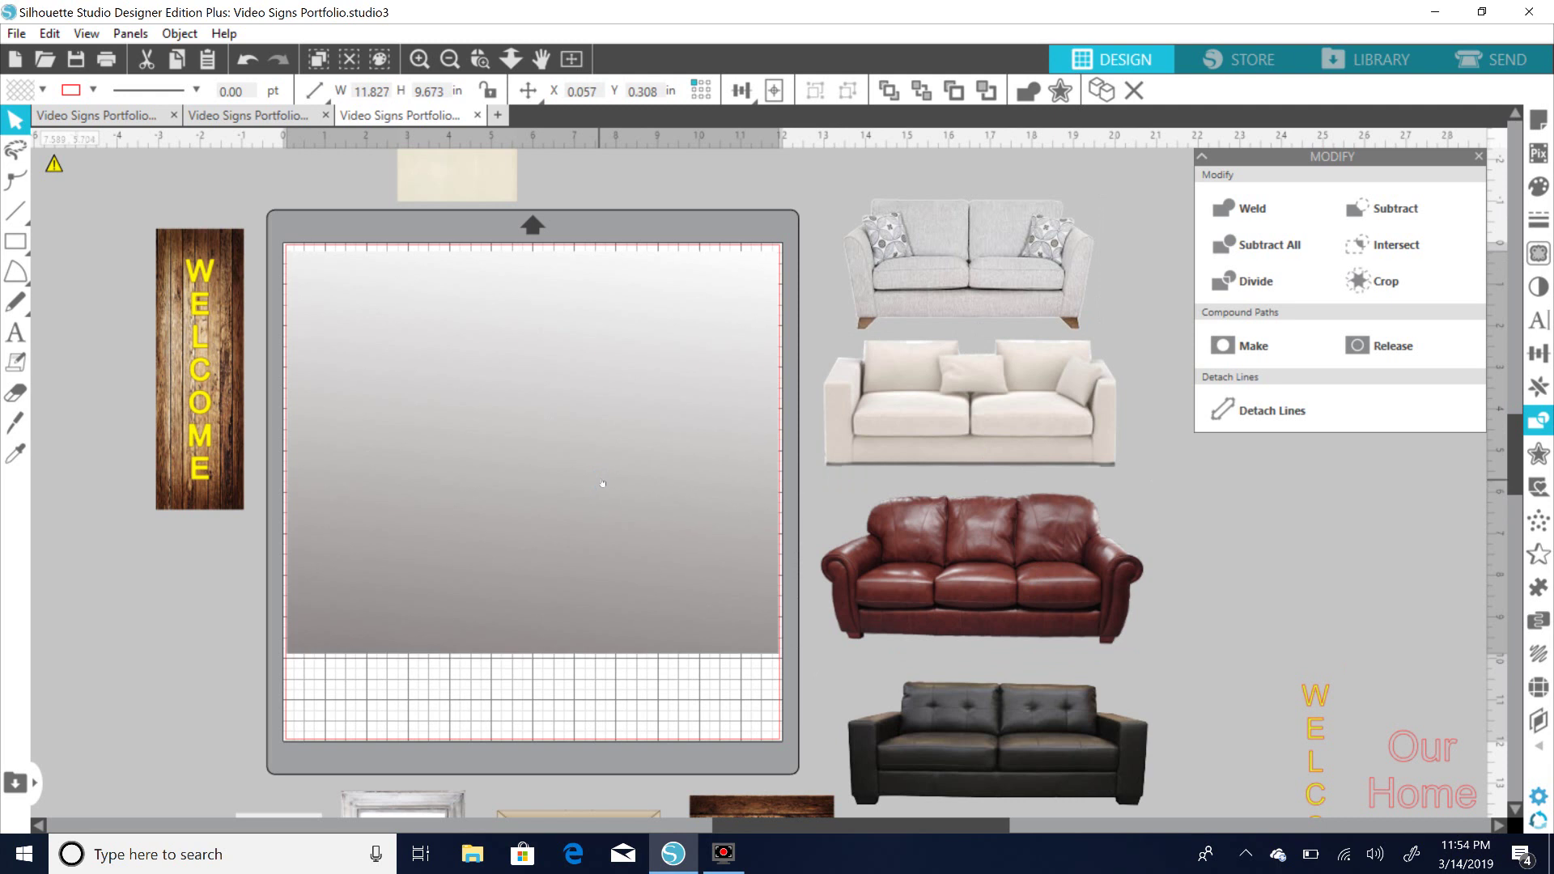
drag(601, 482, 600, 480)
key(Escape)
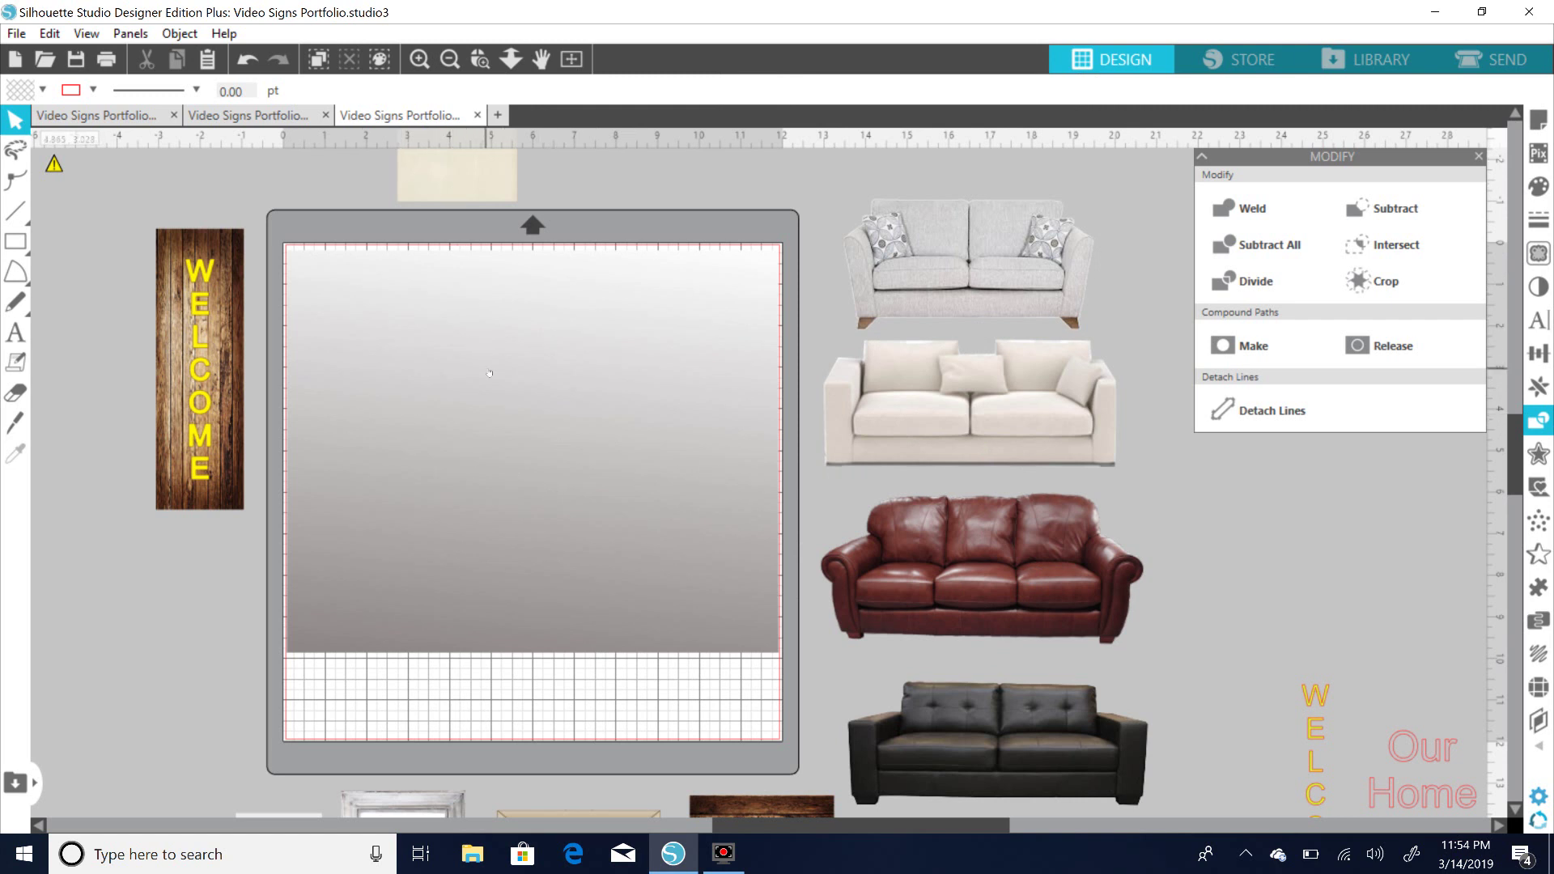
double_click(461, 286)
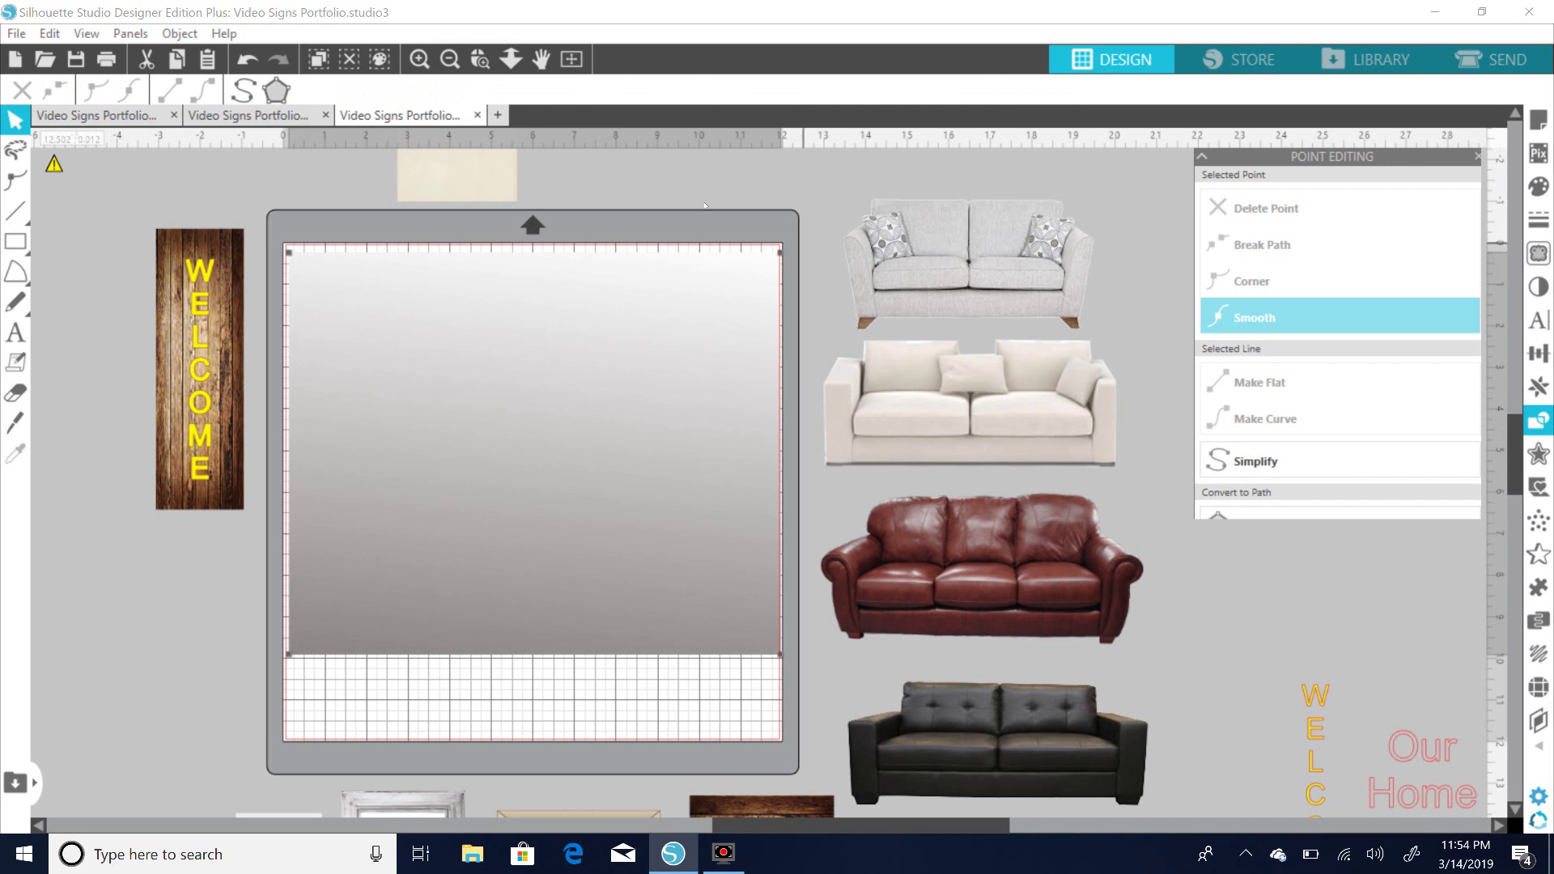
click(729, 183)
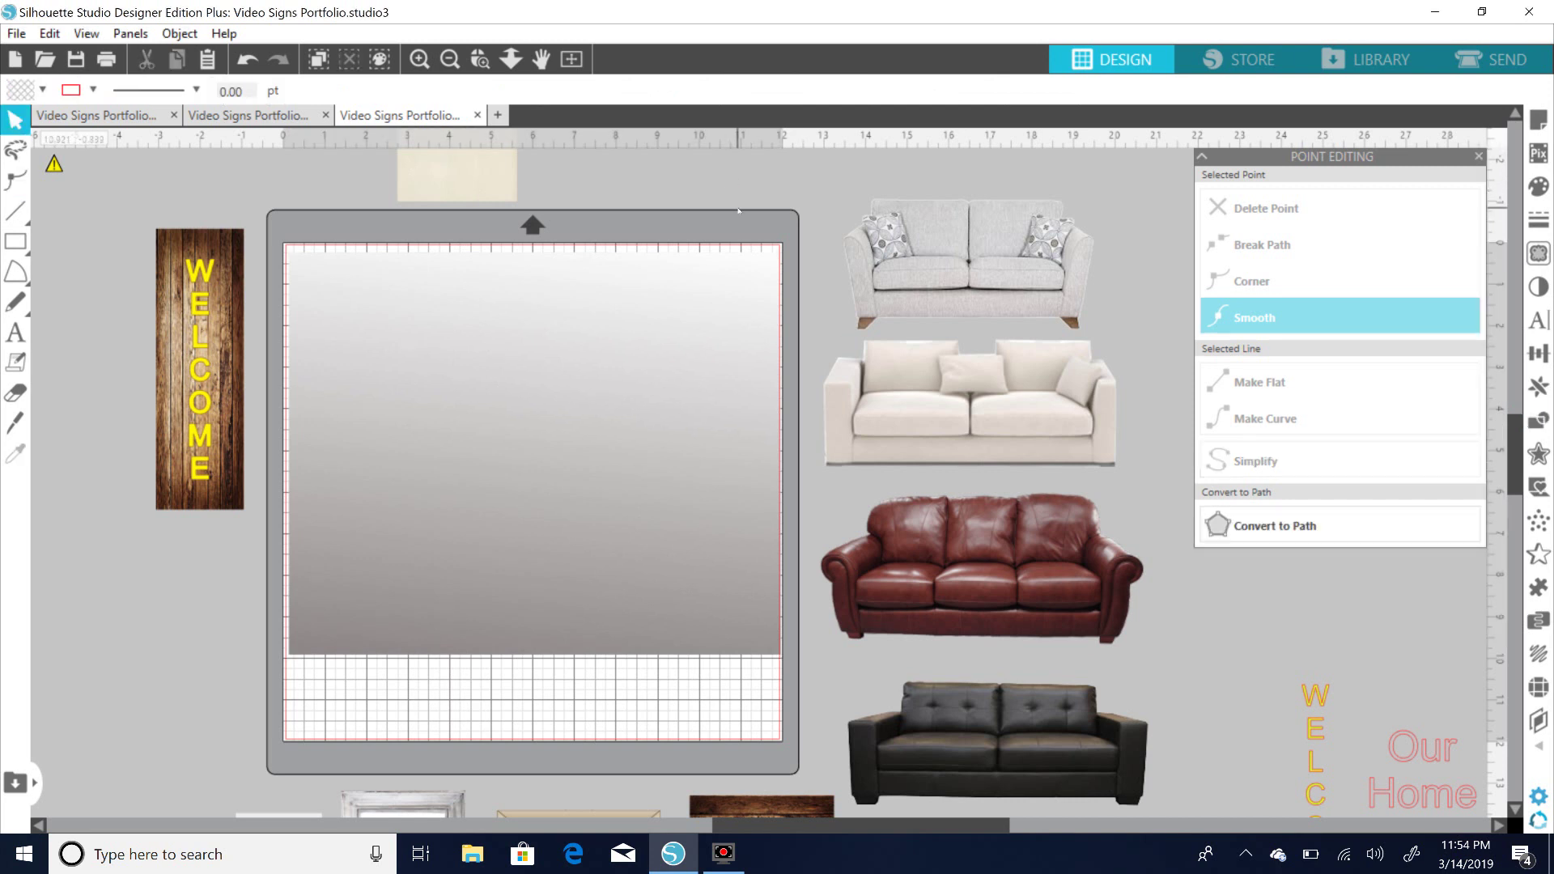
click(649, 298)
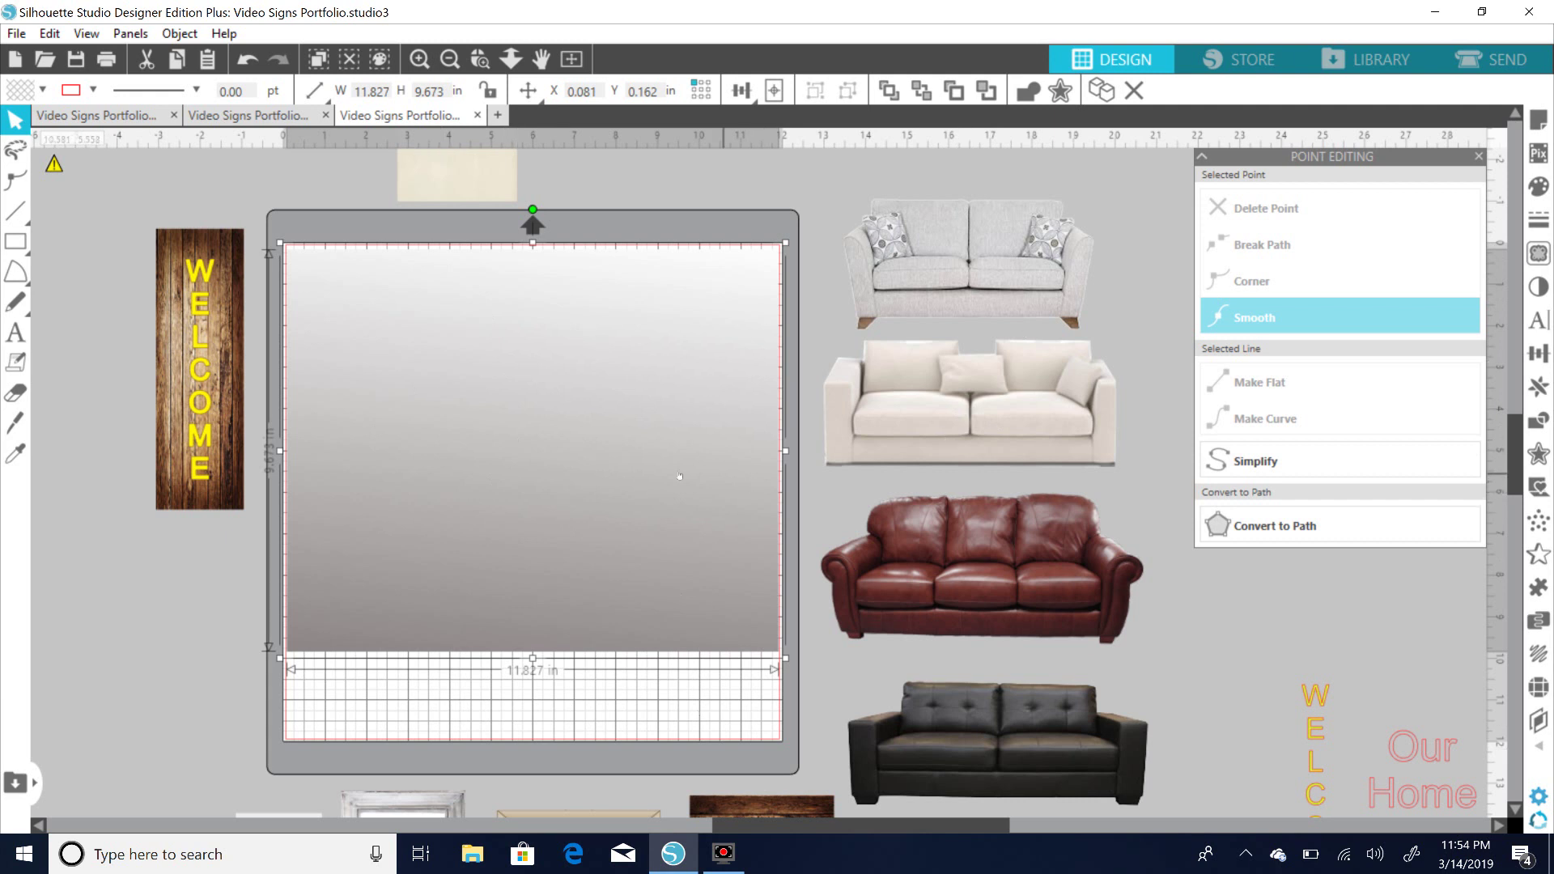
Place the red leather sofa centred at the bottom of the gradient background and shrink it to about 7.21 by 3.60 in.
drag(955, 580, 531, 566)
click(680, 390)
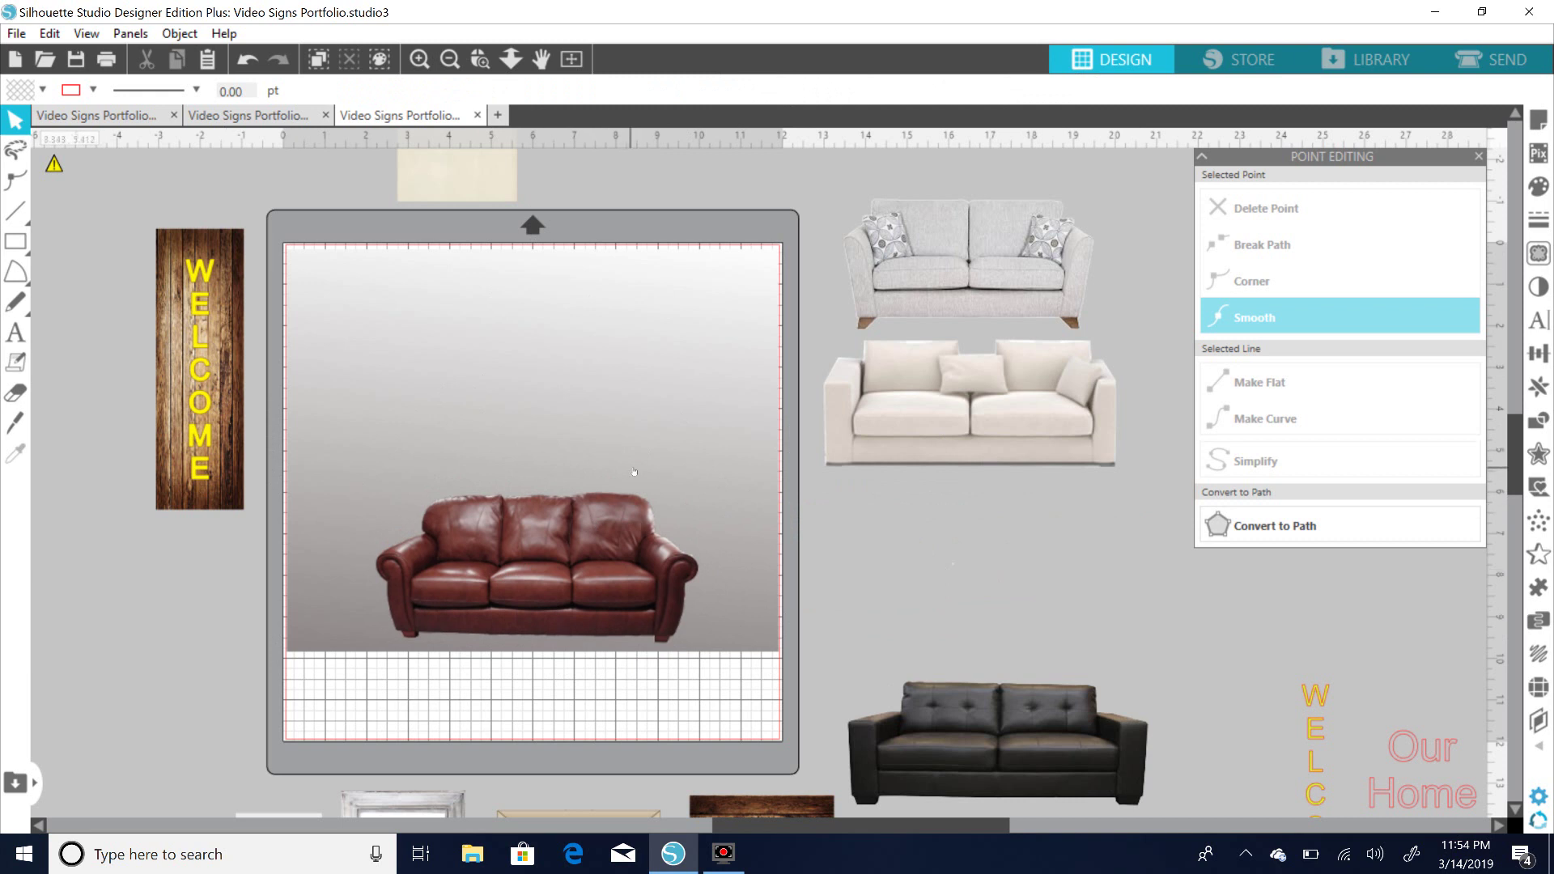
click(617, 374)
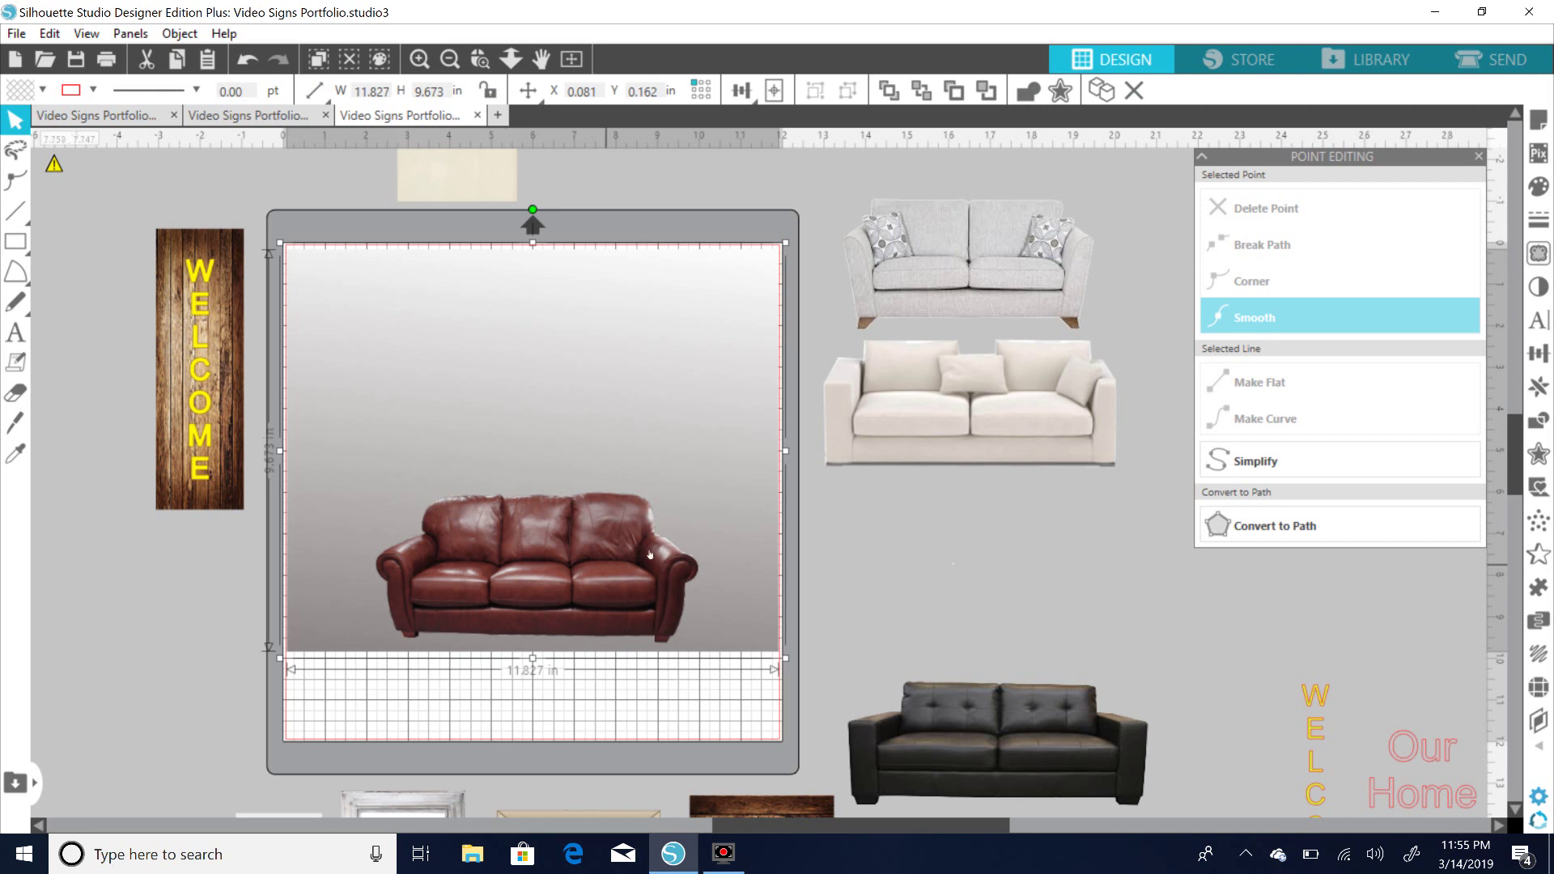
drag(606, 553, 606, 556)
drag(604, 554, 603, 554)
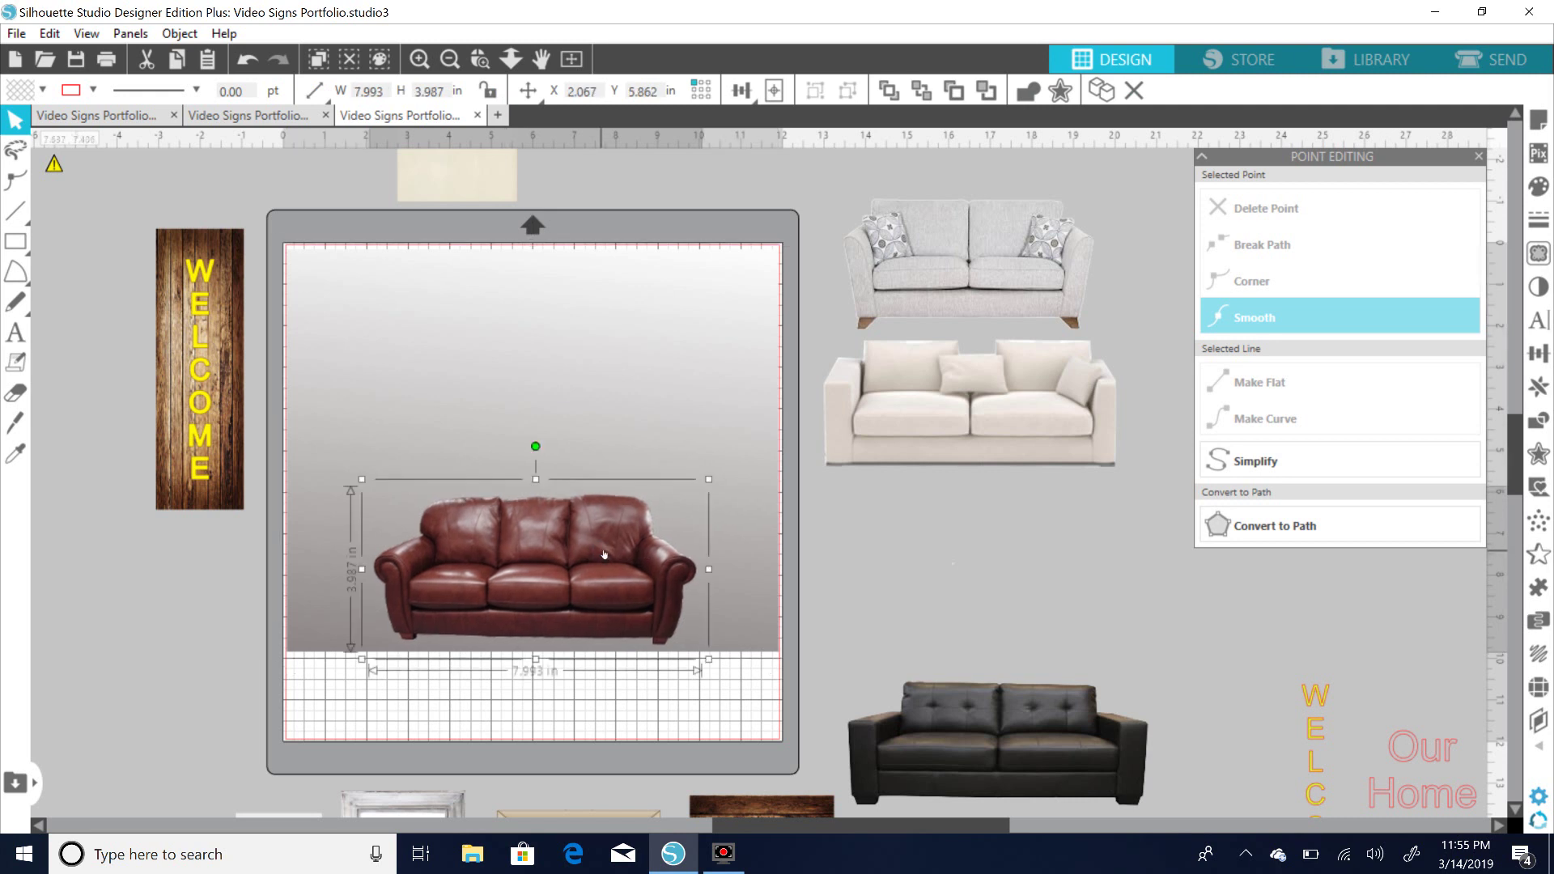
drag(710, 660, 676, 643)
drag(612, 586, 623, 595)
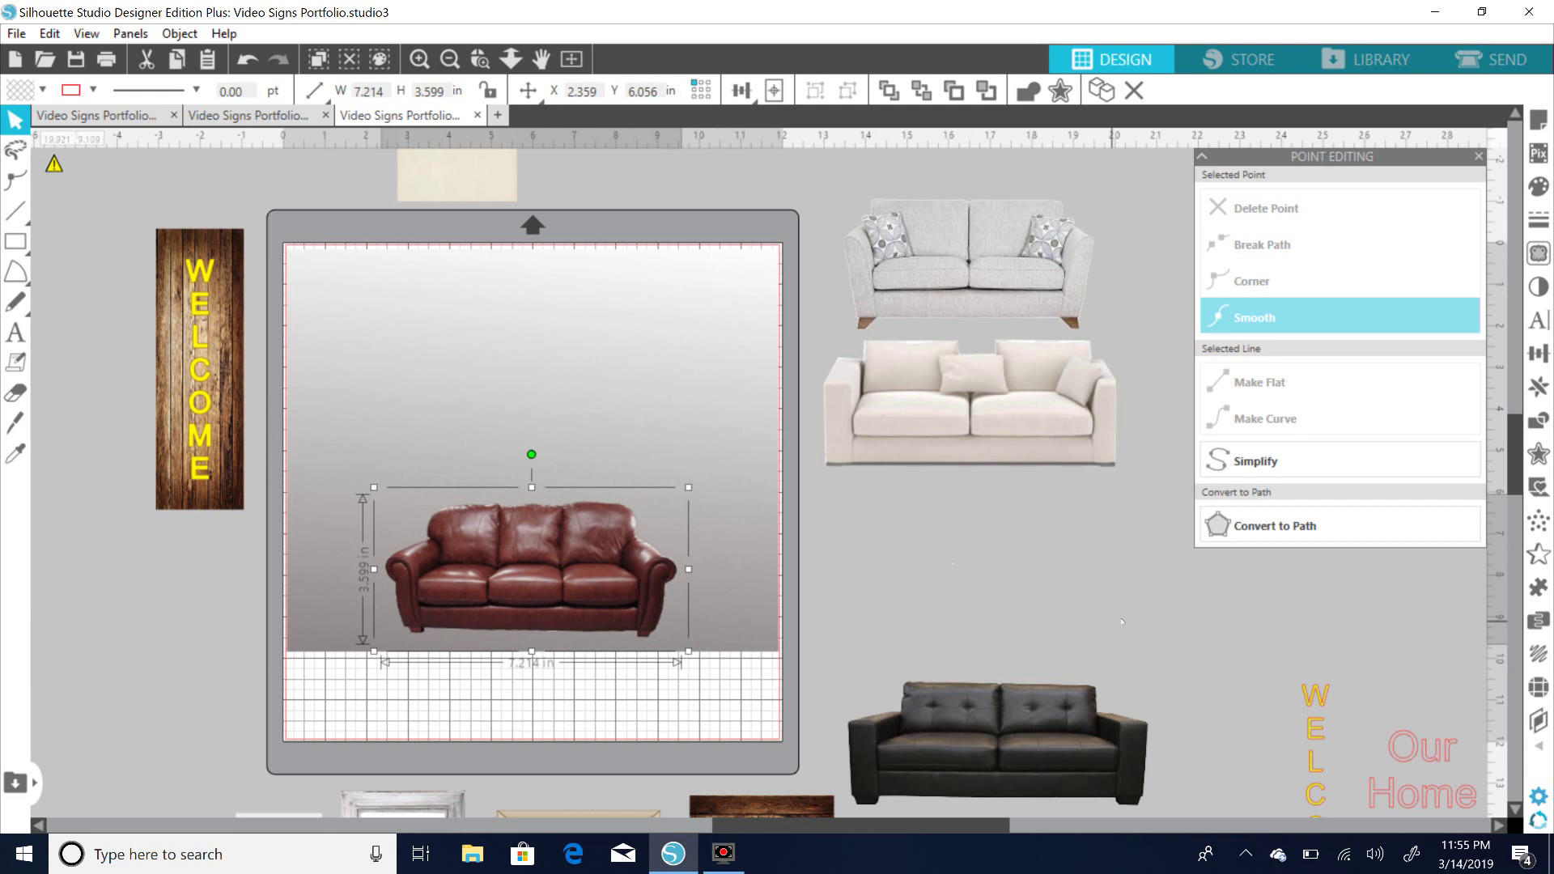
Place the Our Home sign on the background centred above the sofa and shrink it to about 2.97 in square.
drag(1519, 456, 1519, 489)
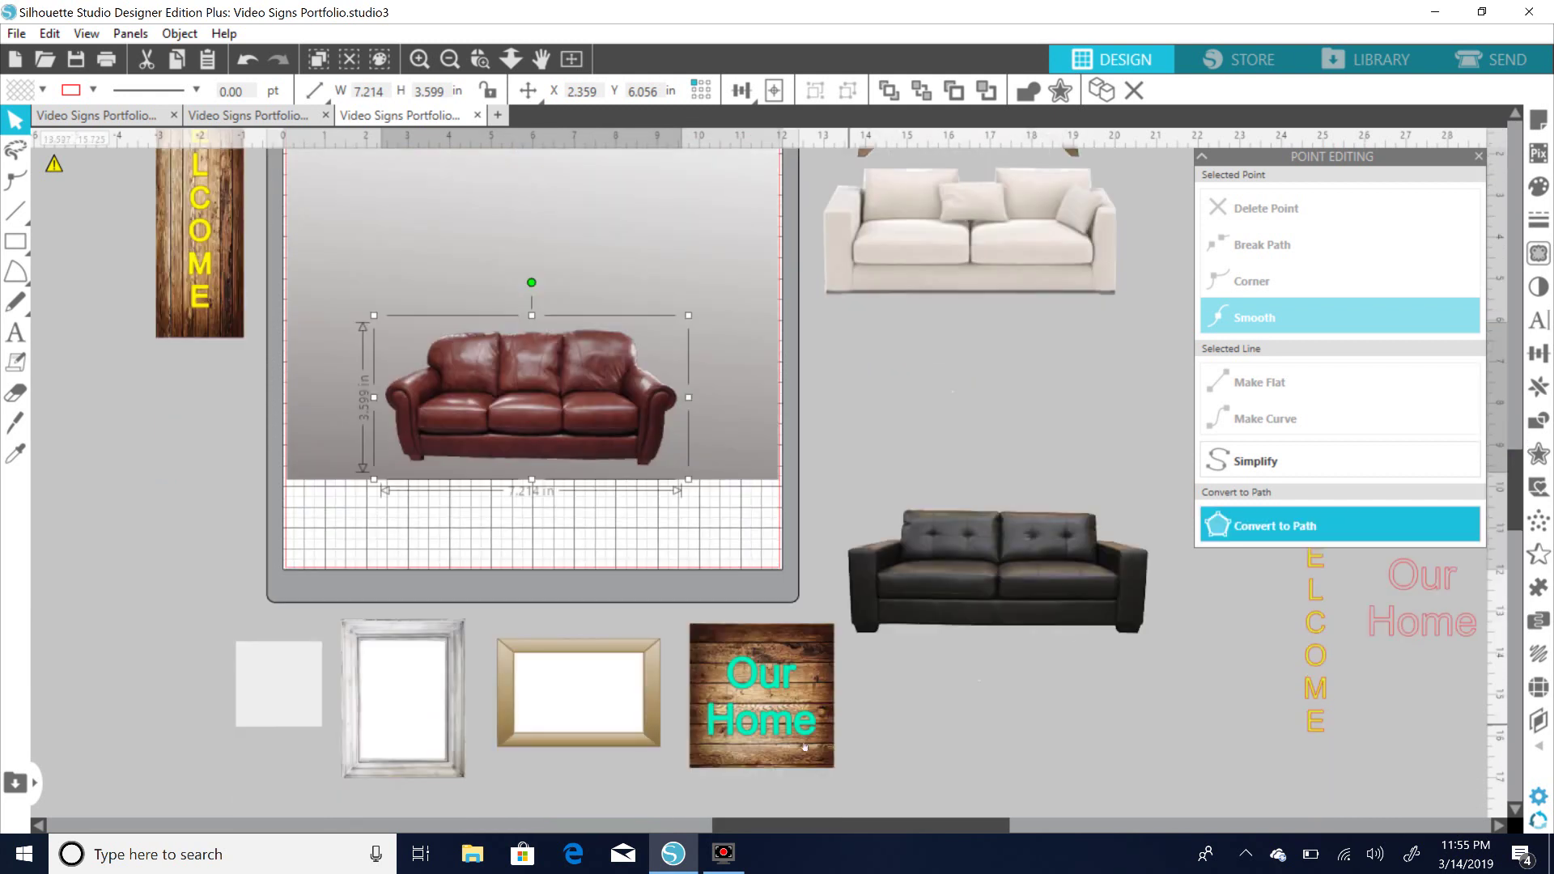
drag(774, 704, 552, 250)
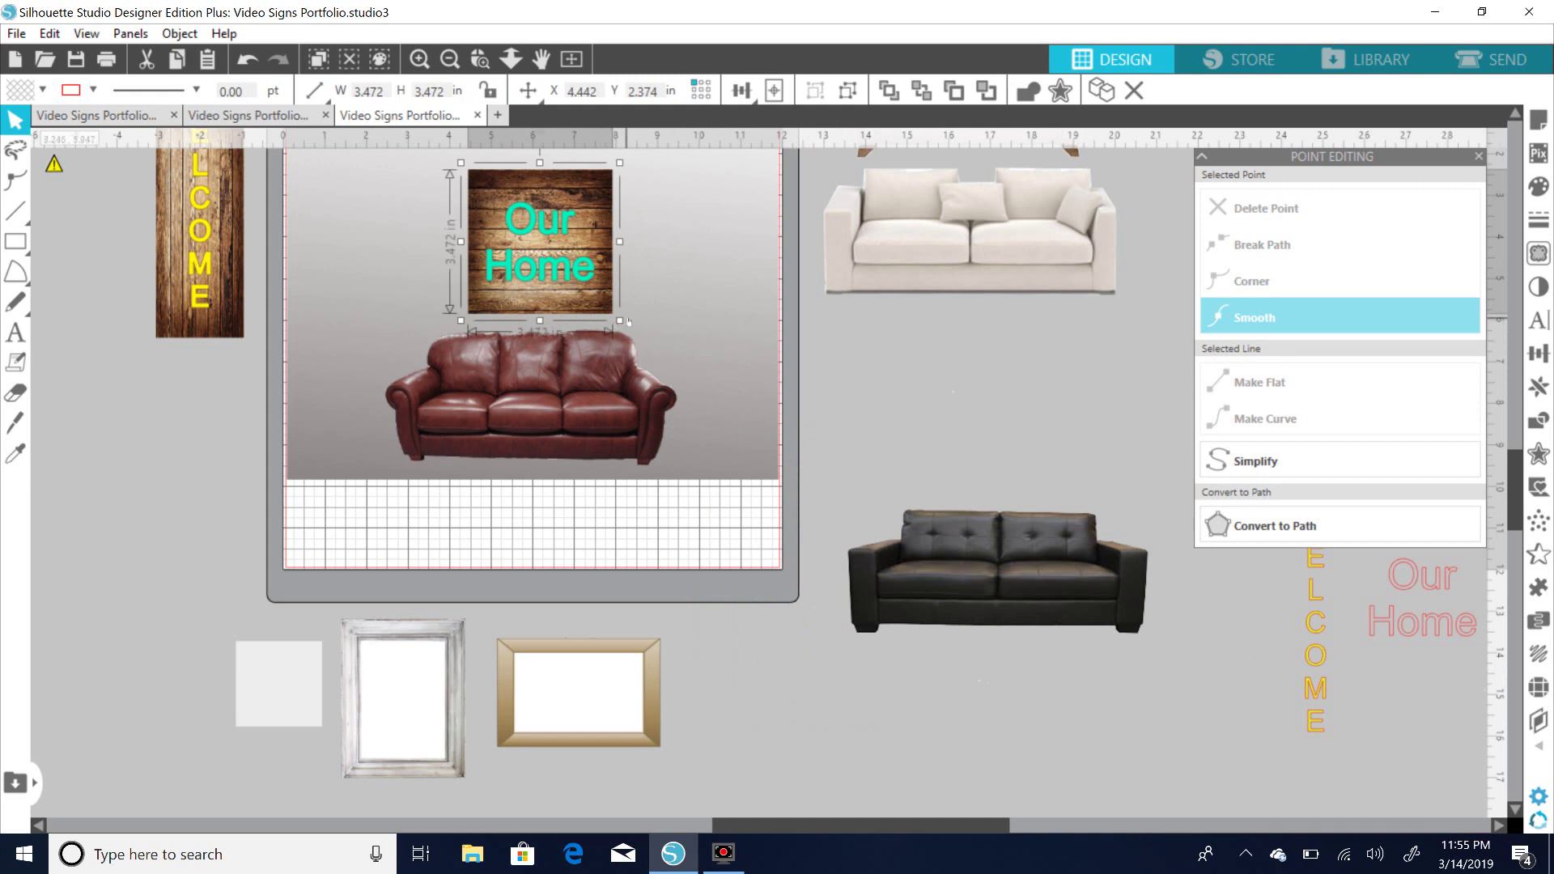
drag(624, 323, 606, 315)
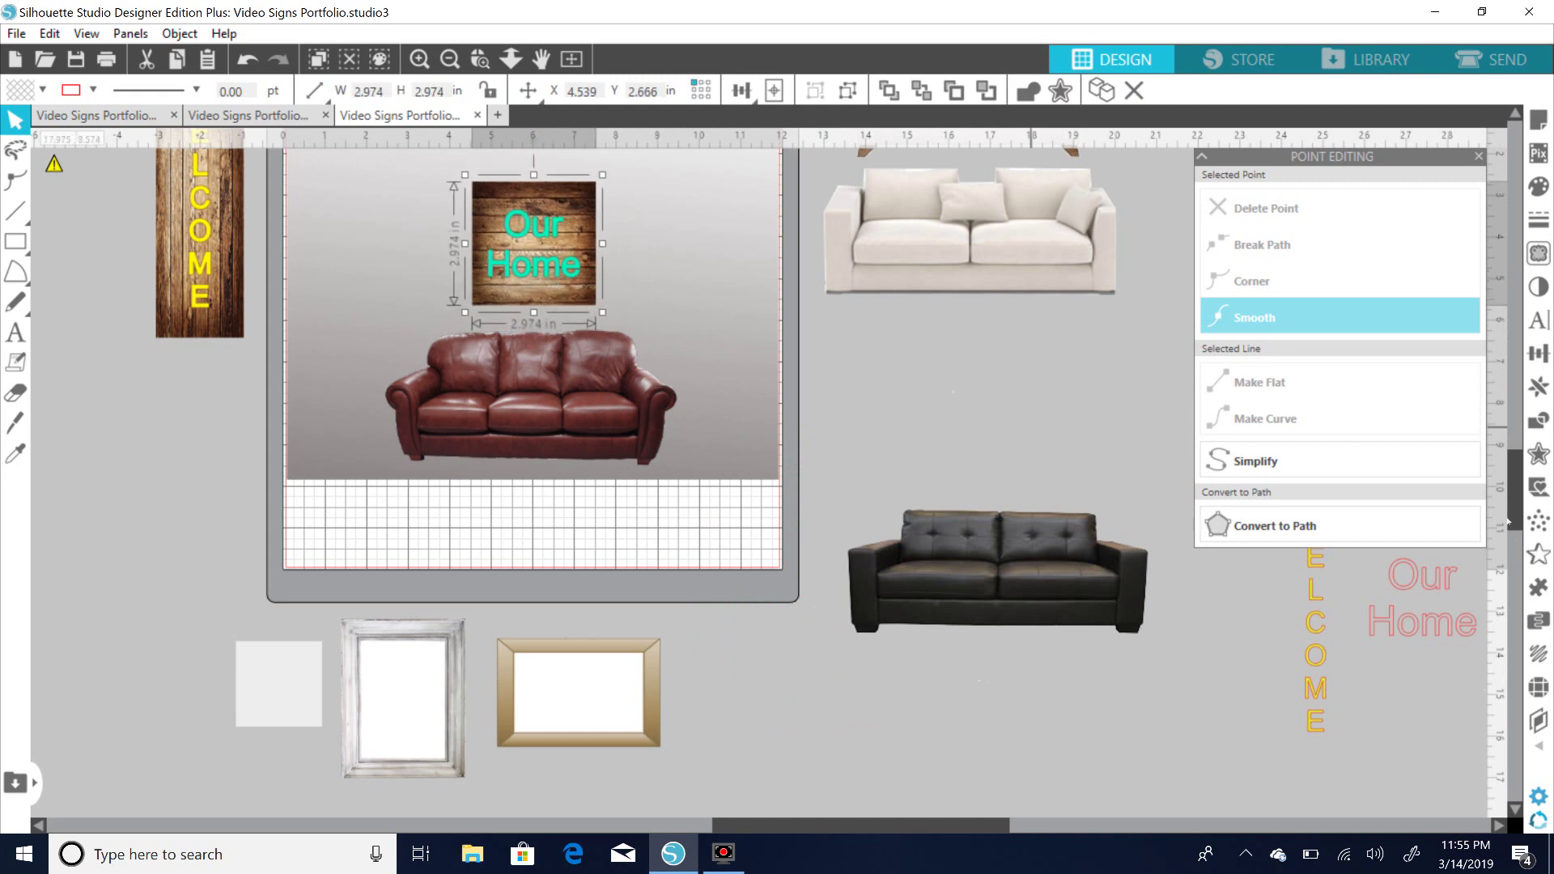
drag(1515, 498, 1515, 460)
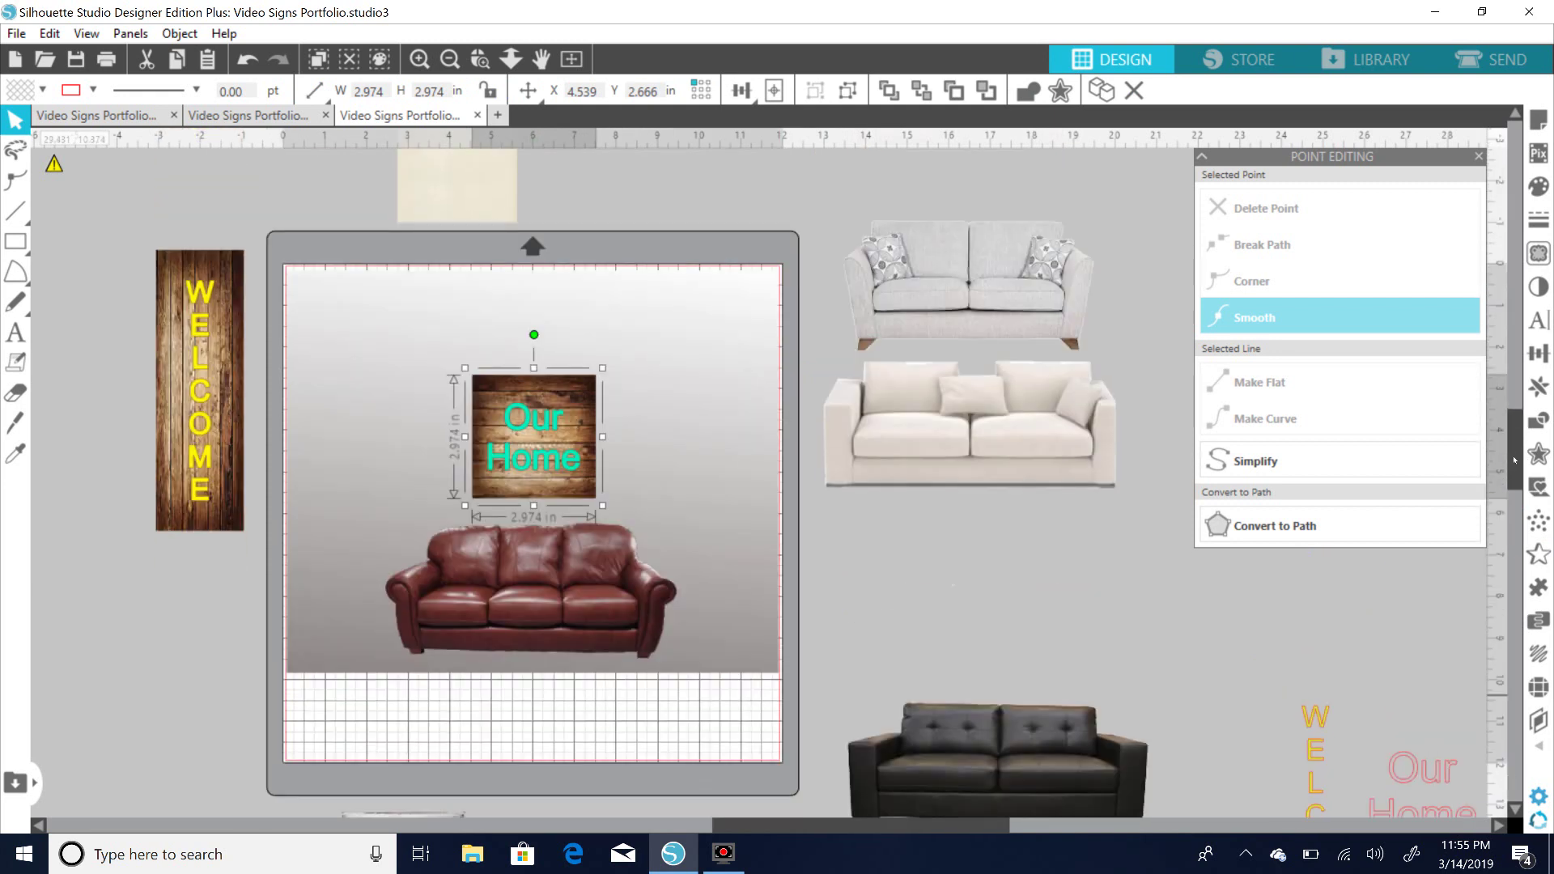
Shrink the Our Home sign to about 2.28 in square and centre it closer above the red leather sofa.
drag(511, 503, 546, 444)
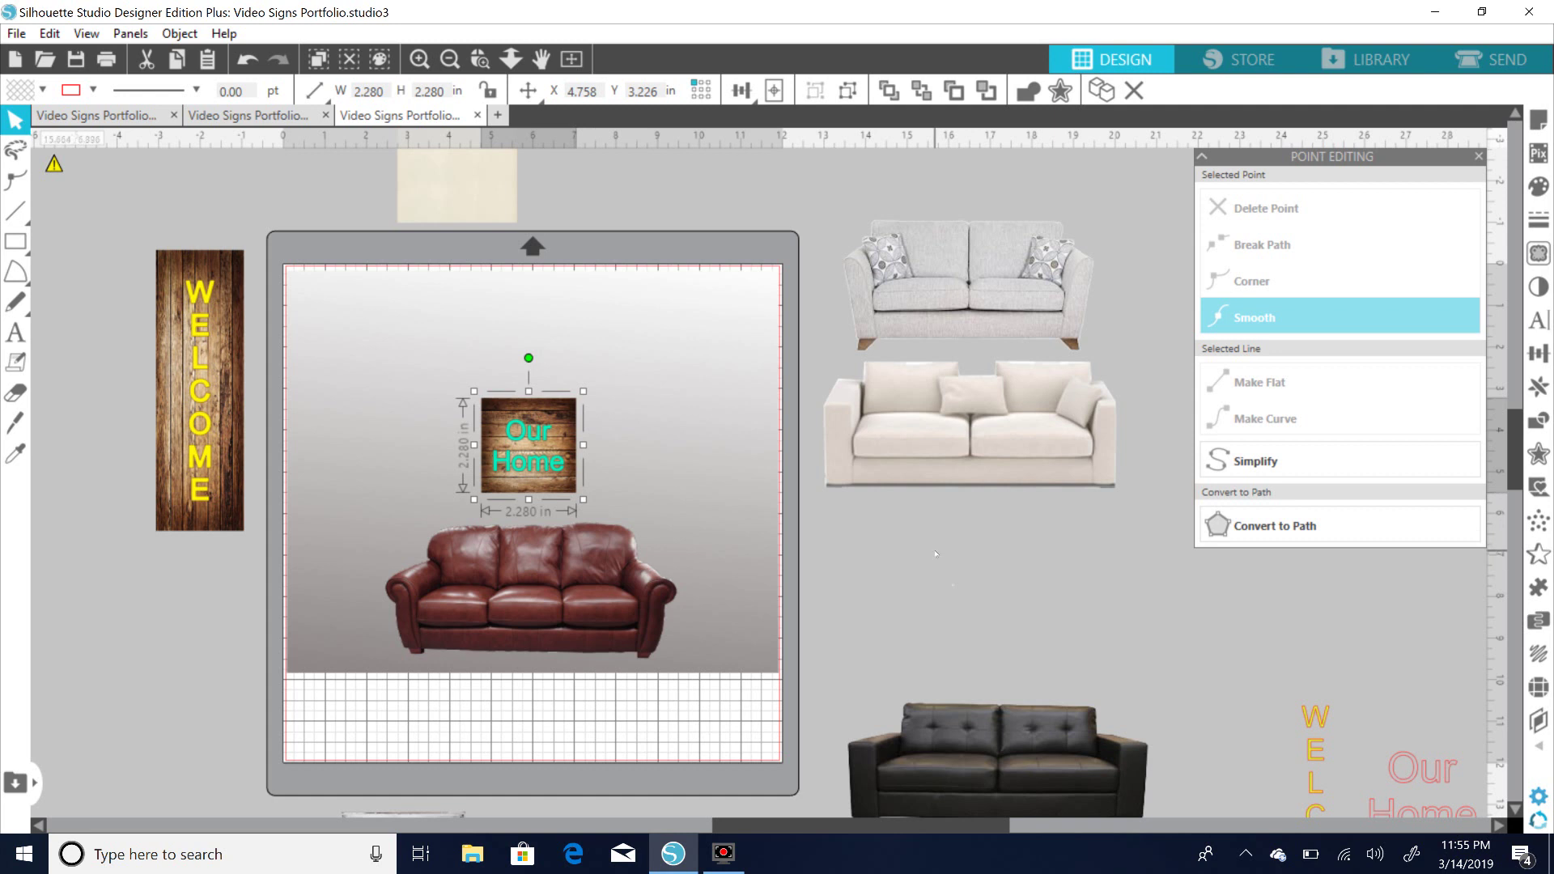
drag(548, 463, 543, 469)
click(852, 534)
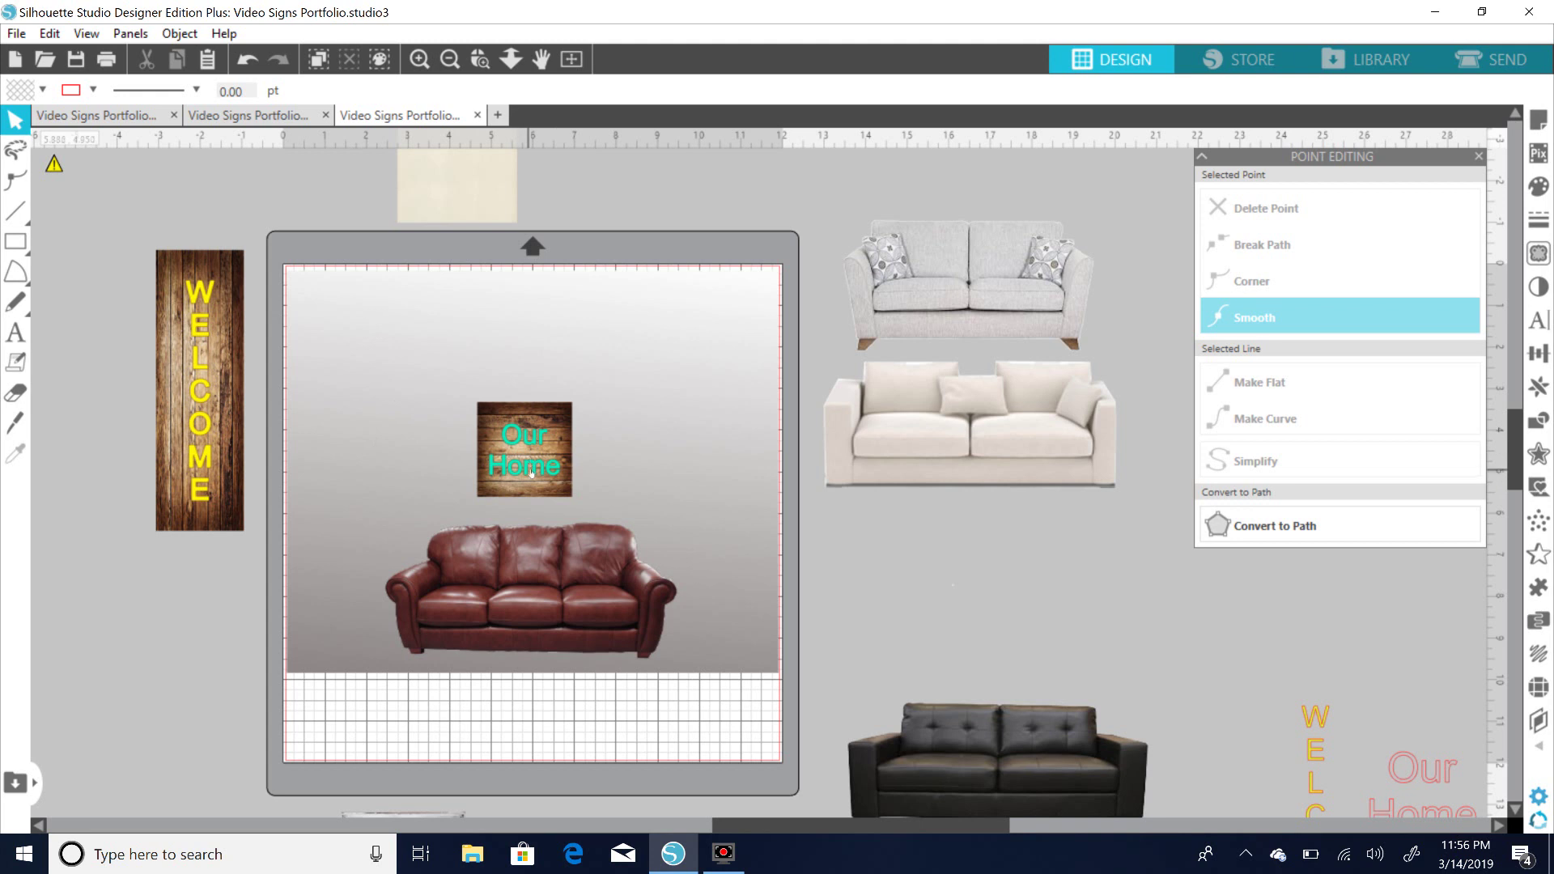
Sample the red leather sofa's colour with the fill eyedropper, with the advanced colour values shown, and undo the fill.
click(1538, 186)
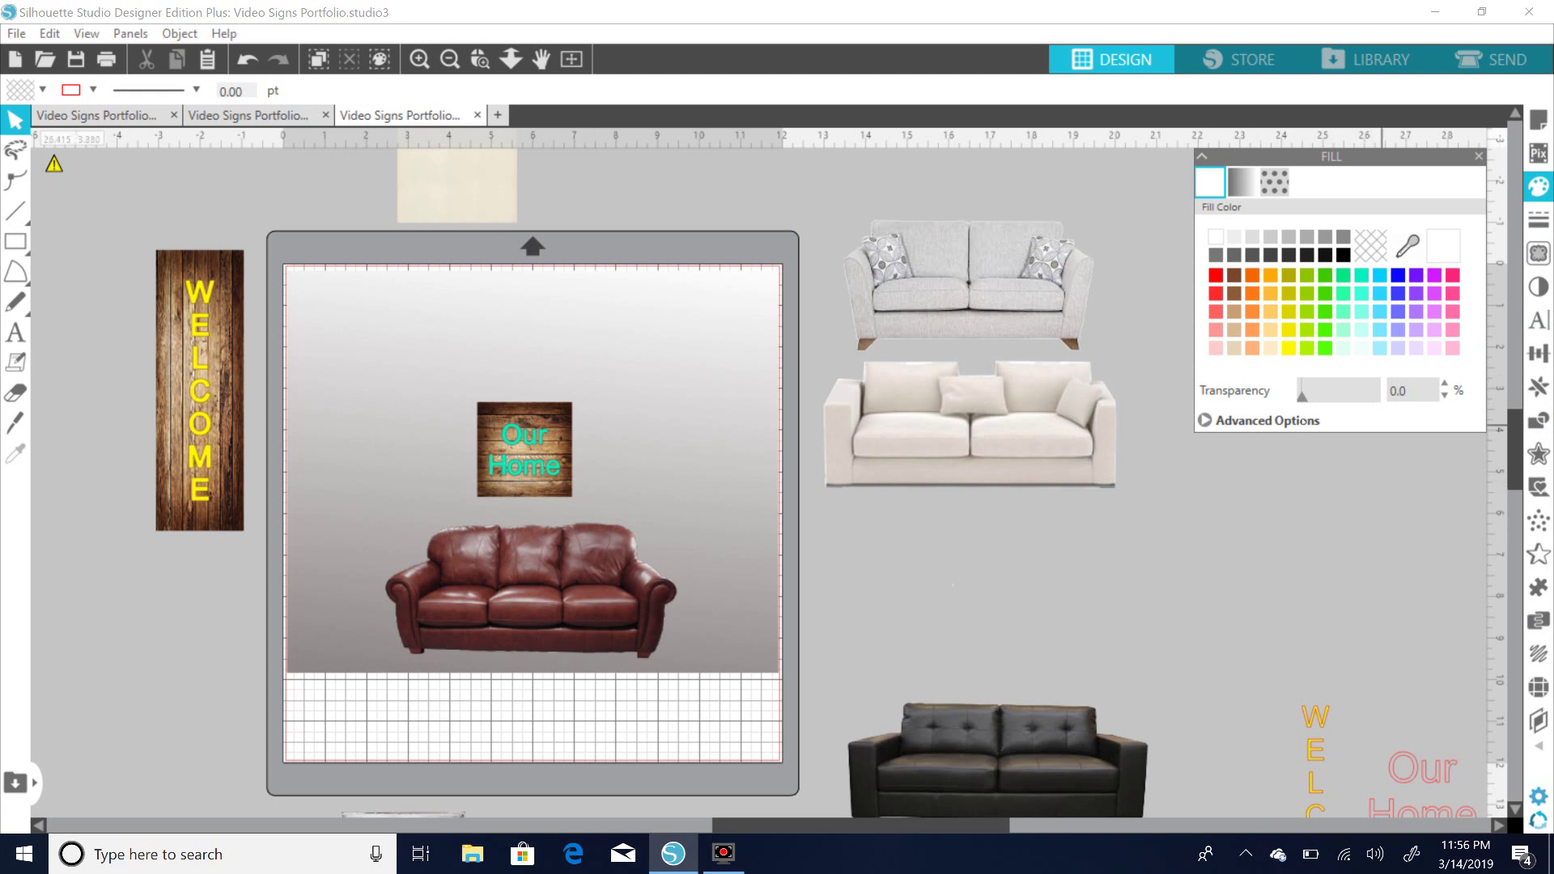
click(1301, 420)
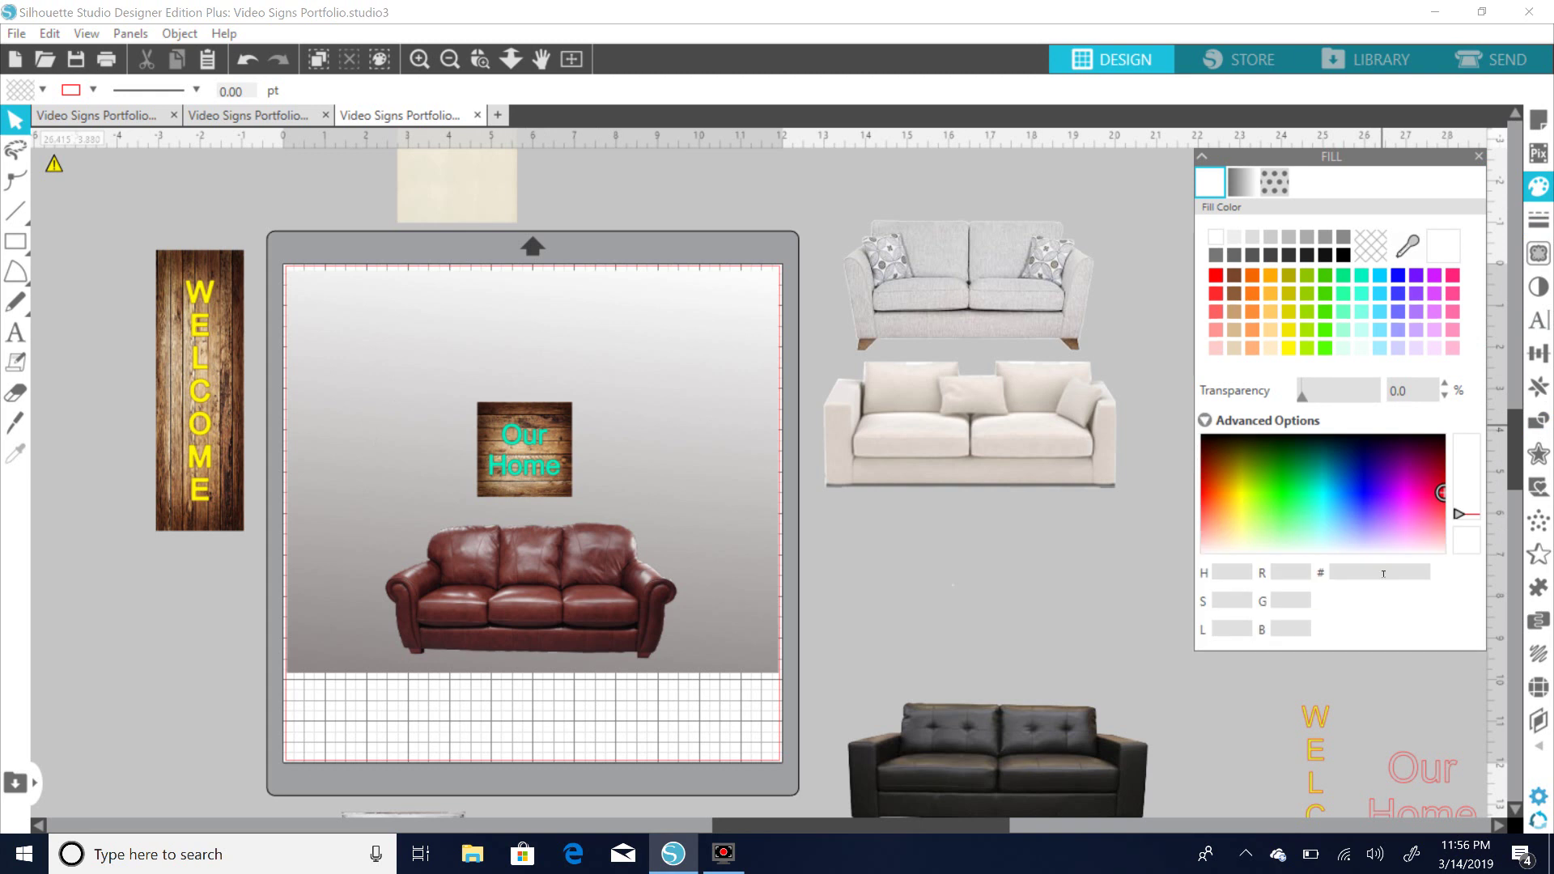
click(576, 614)
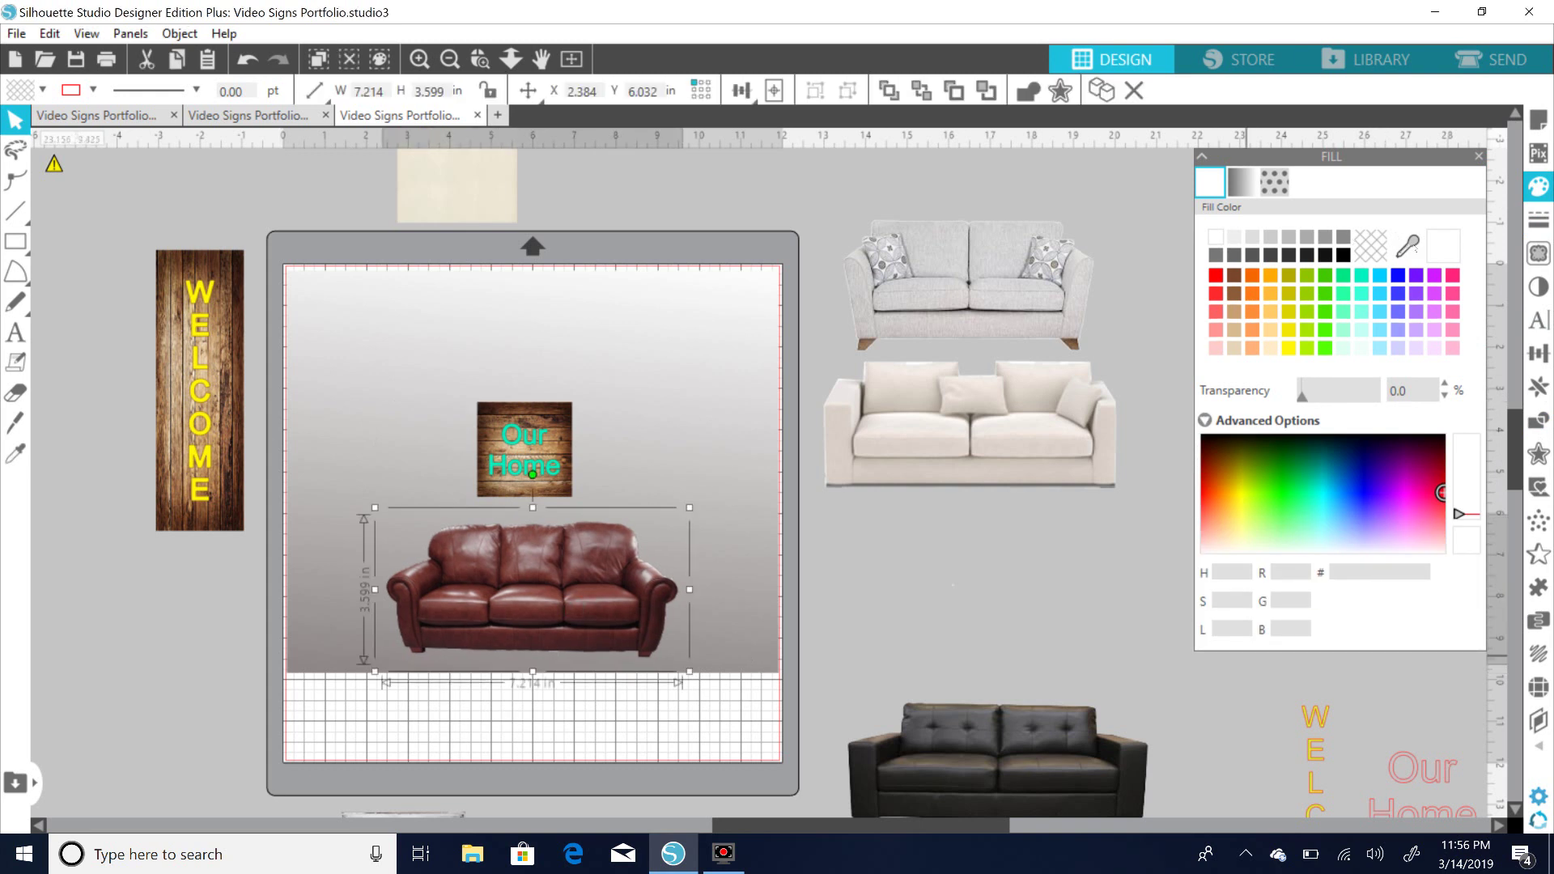
click(1408, 245)
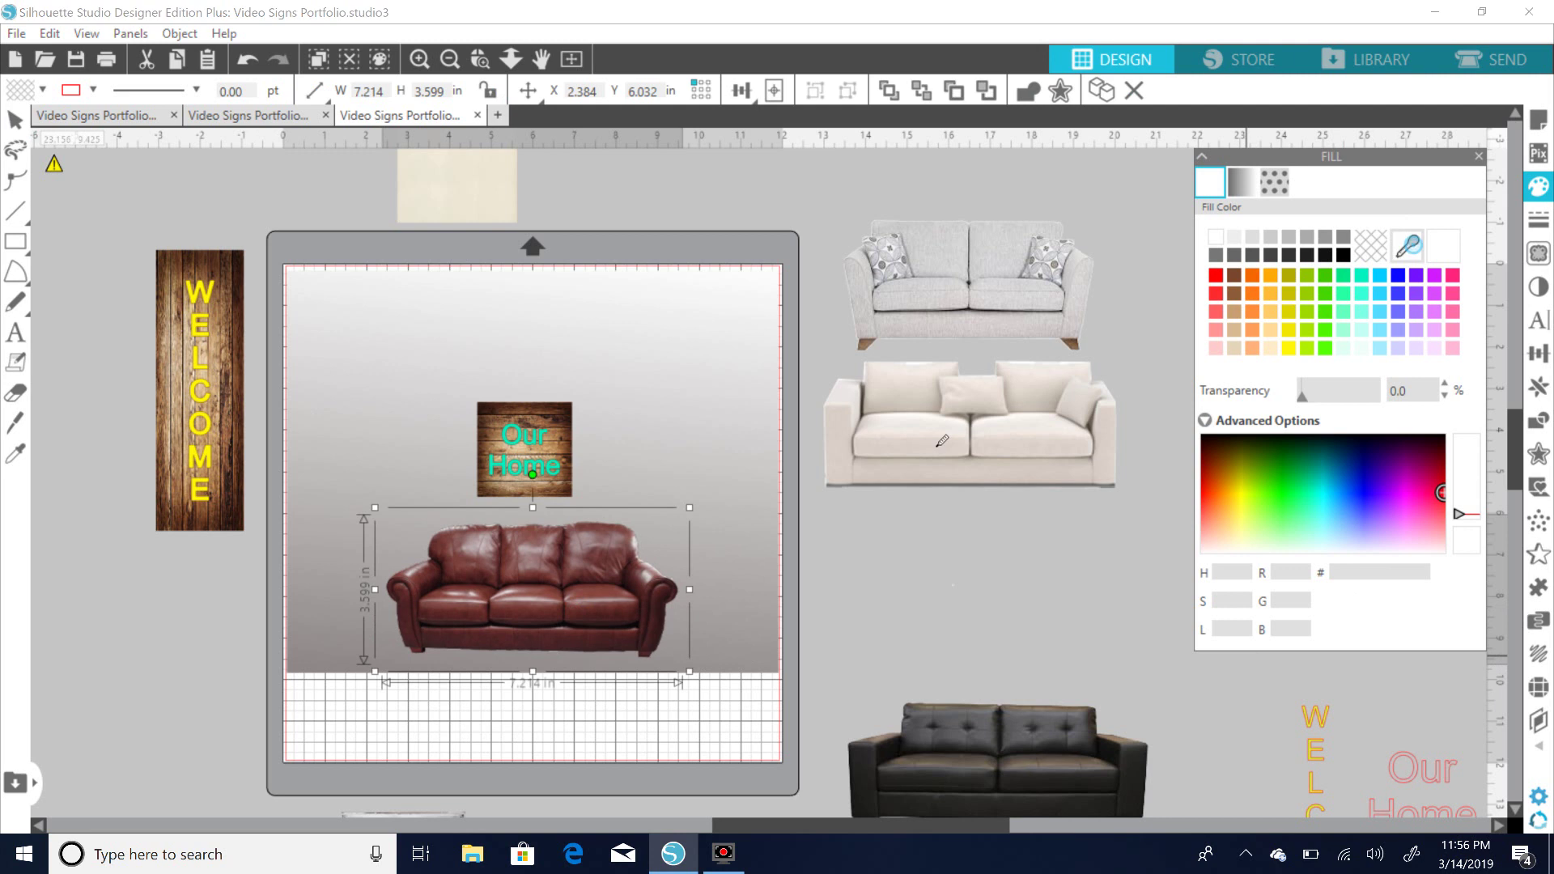
click(601, 600)
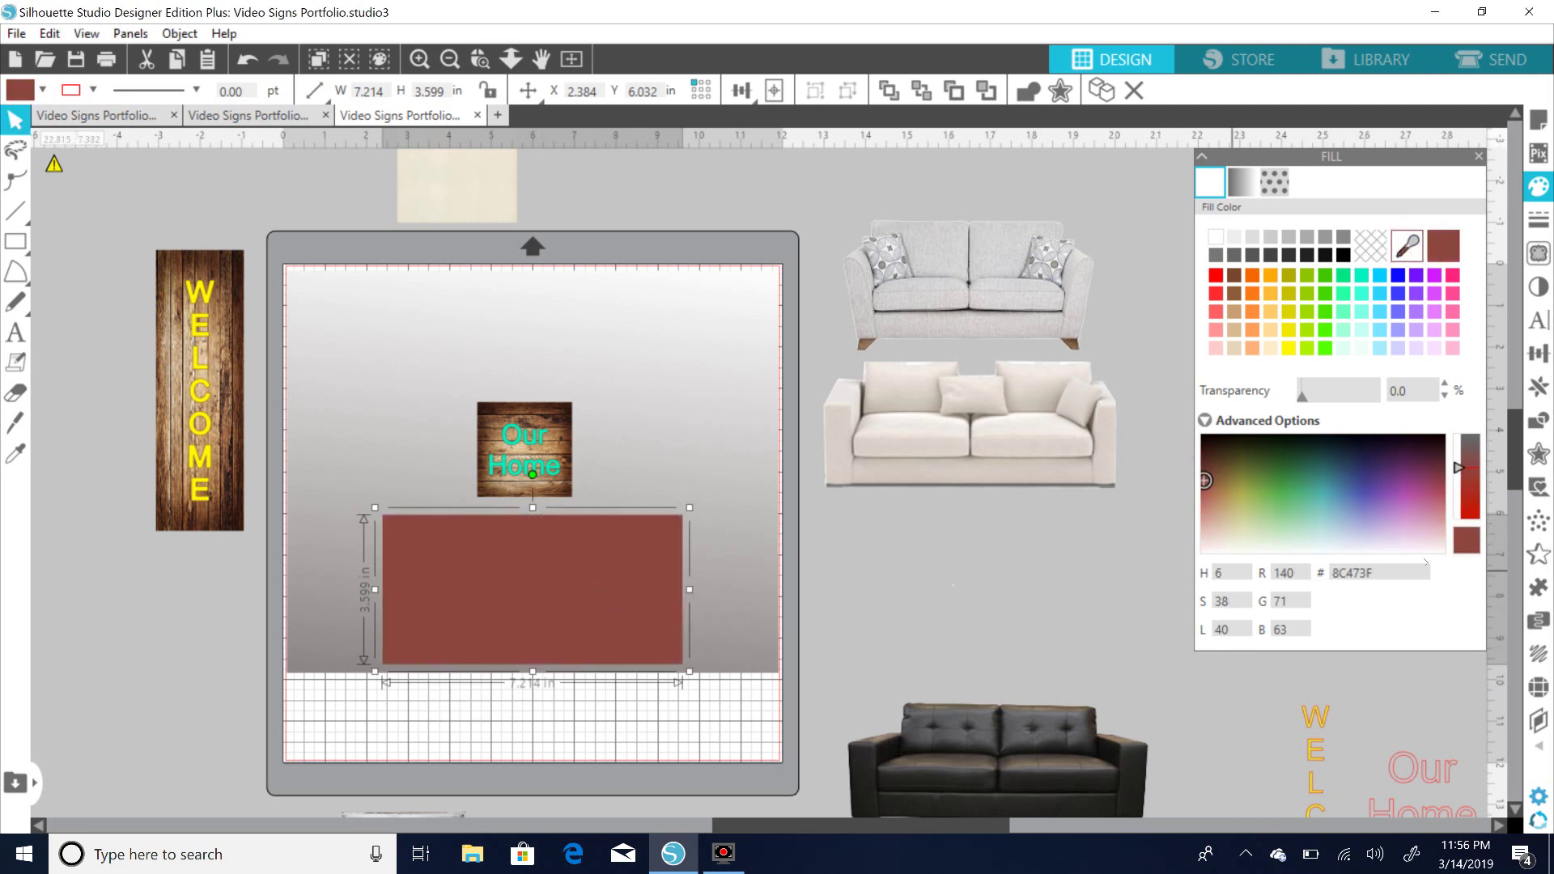
click(246, 59)
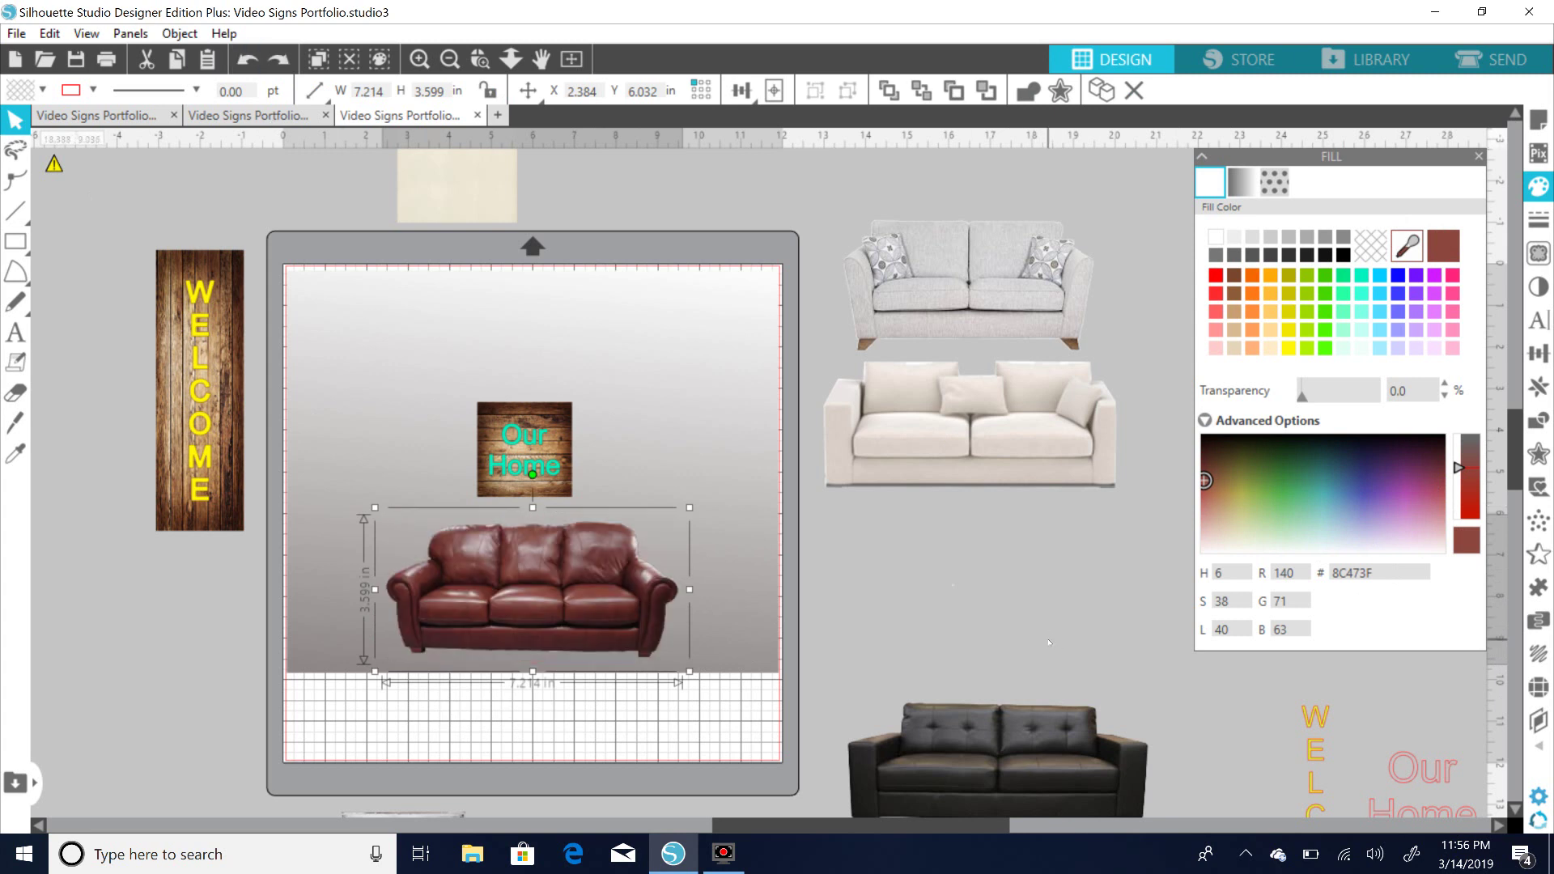
click(987, 613)
Clear the red leather sofa and Our Home sign off the mat and place the whitewashed frame in the middle of the gradient background.
scroll(1516, 445, down, 1)
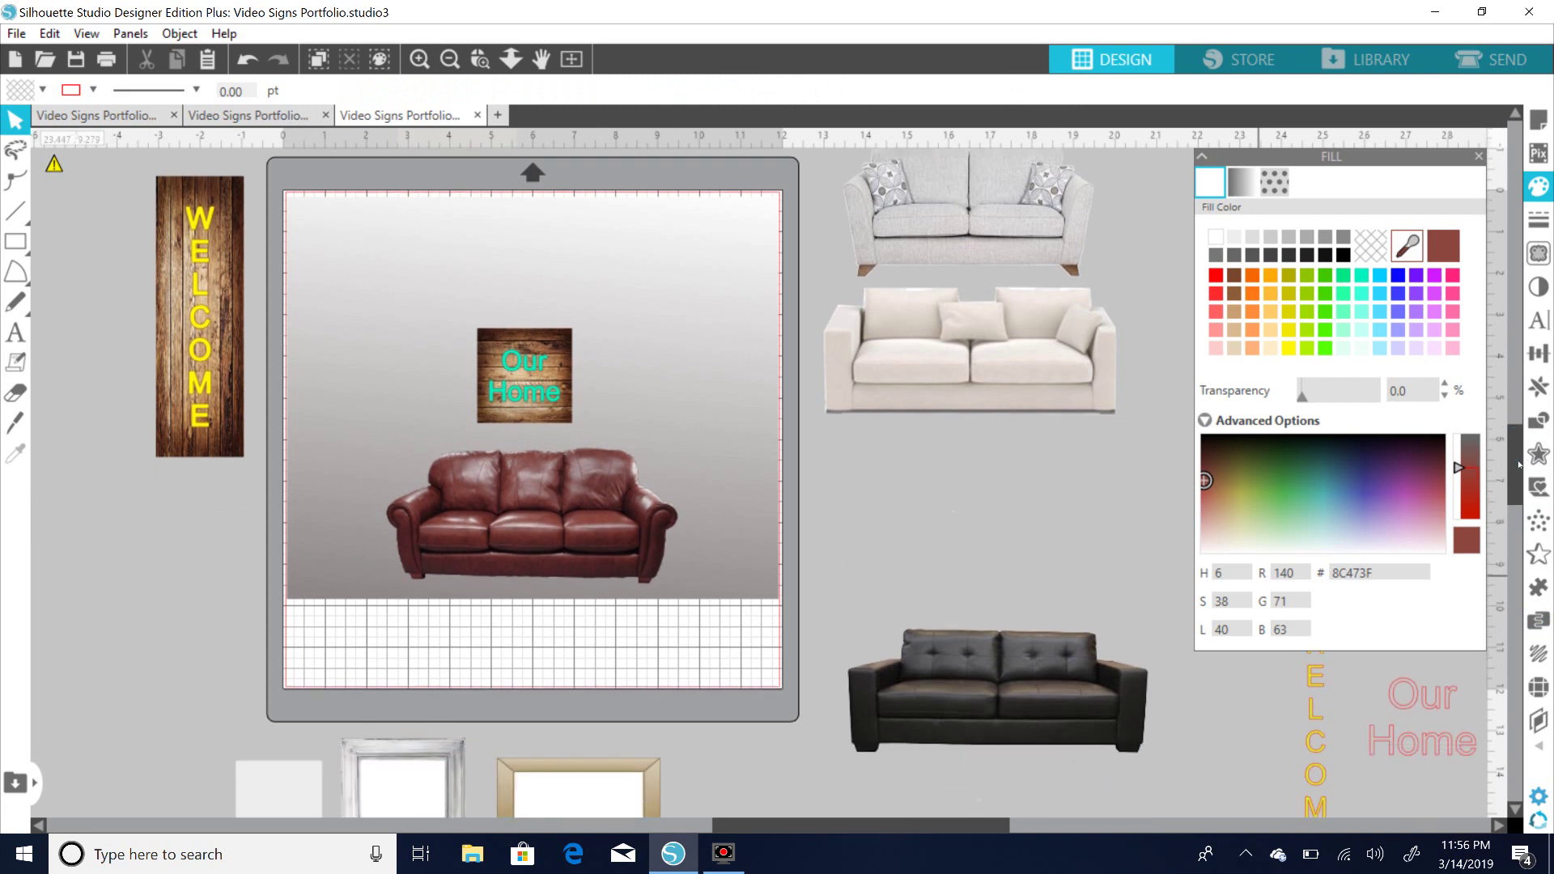
drag(555, 480, 948, 485)
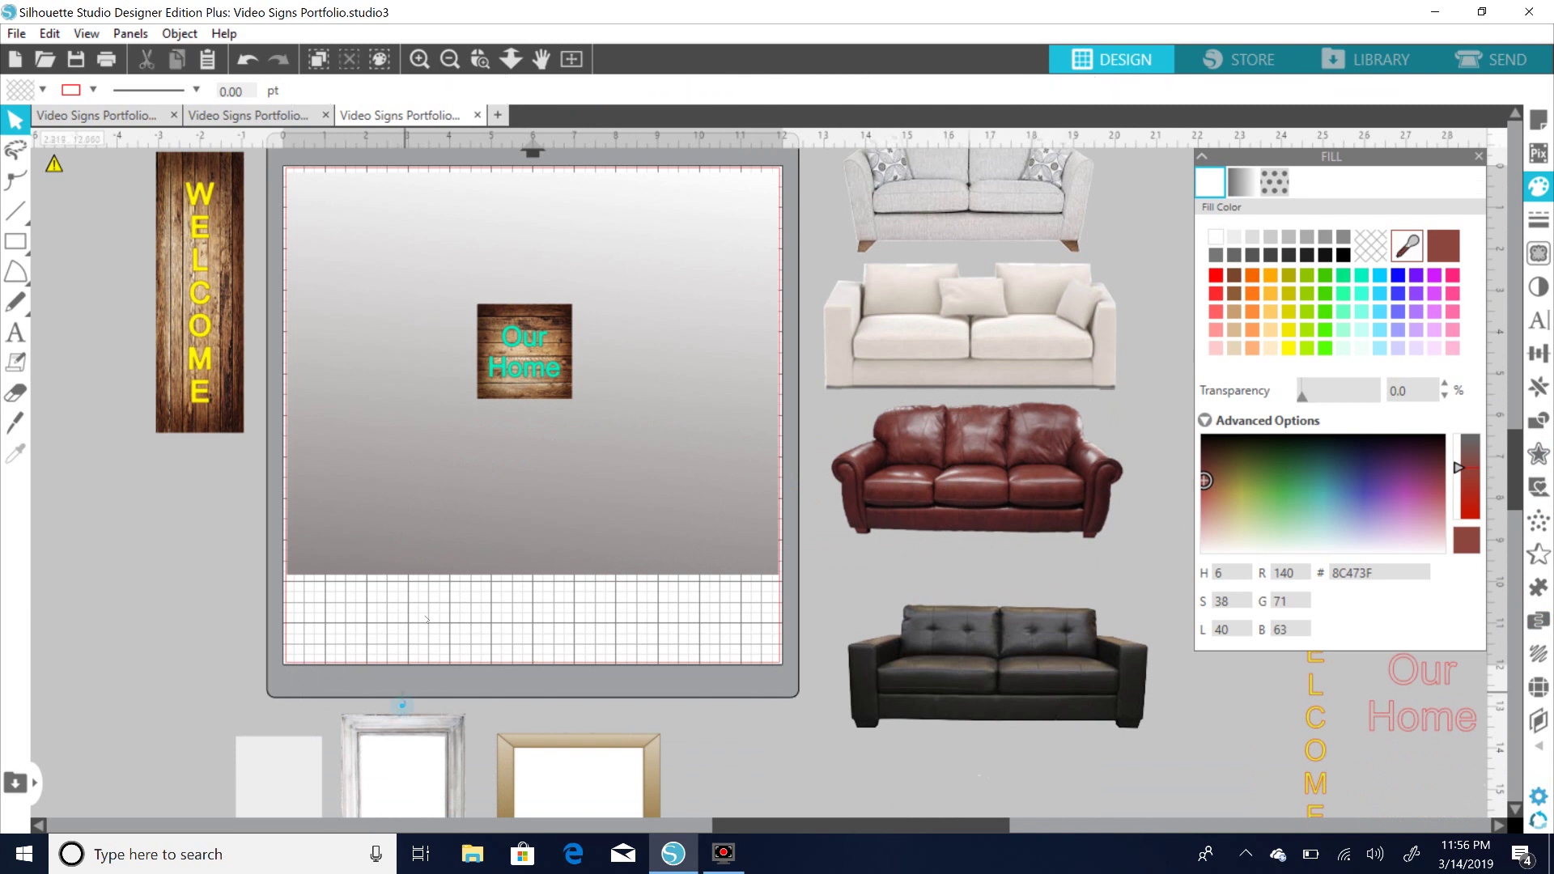
click(405, 724)
drag(470, 678, 164, 582)
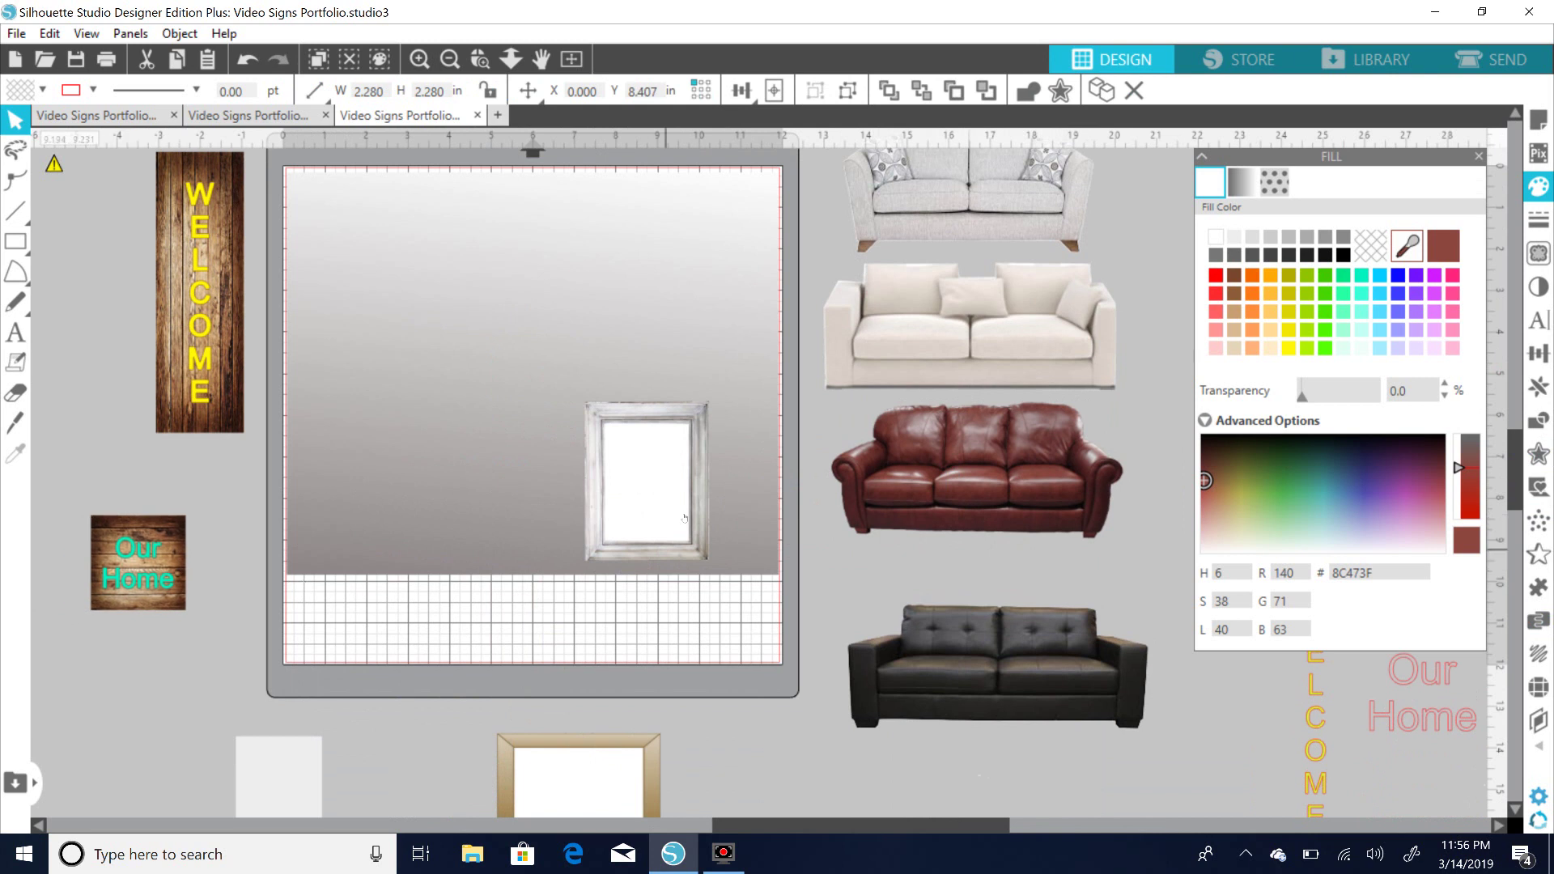
drag(687, 549, 603, 429)
click(253, 365)
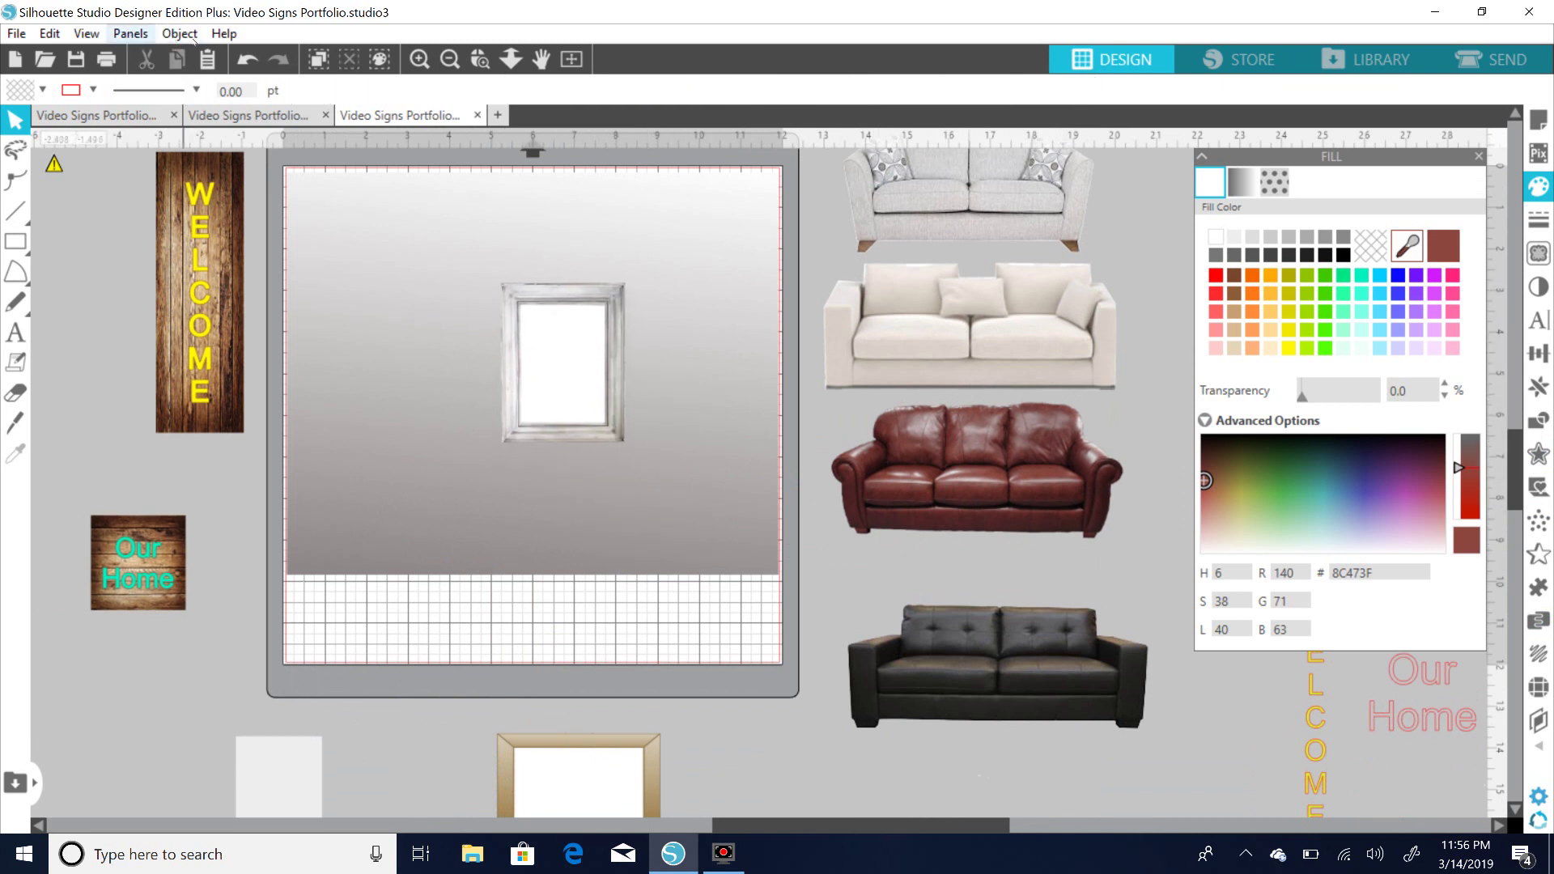
click(191, 34)
mouse_move(267, 101)
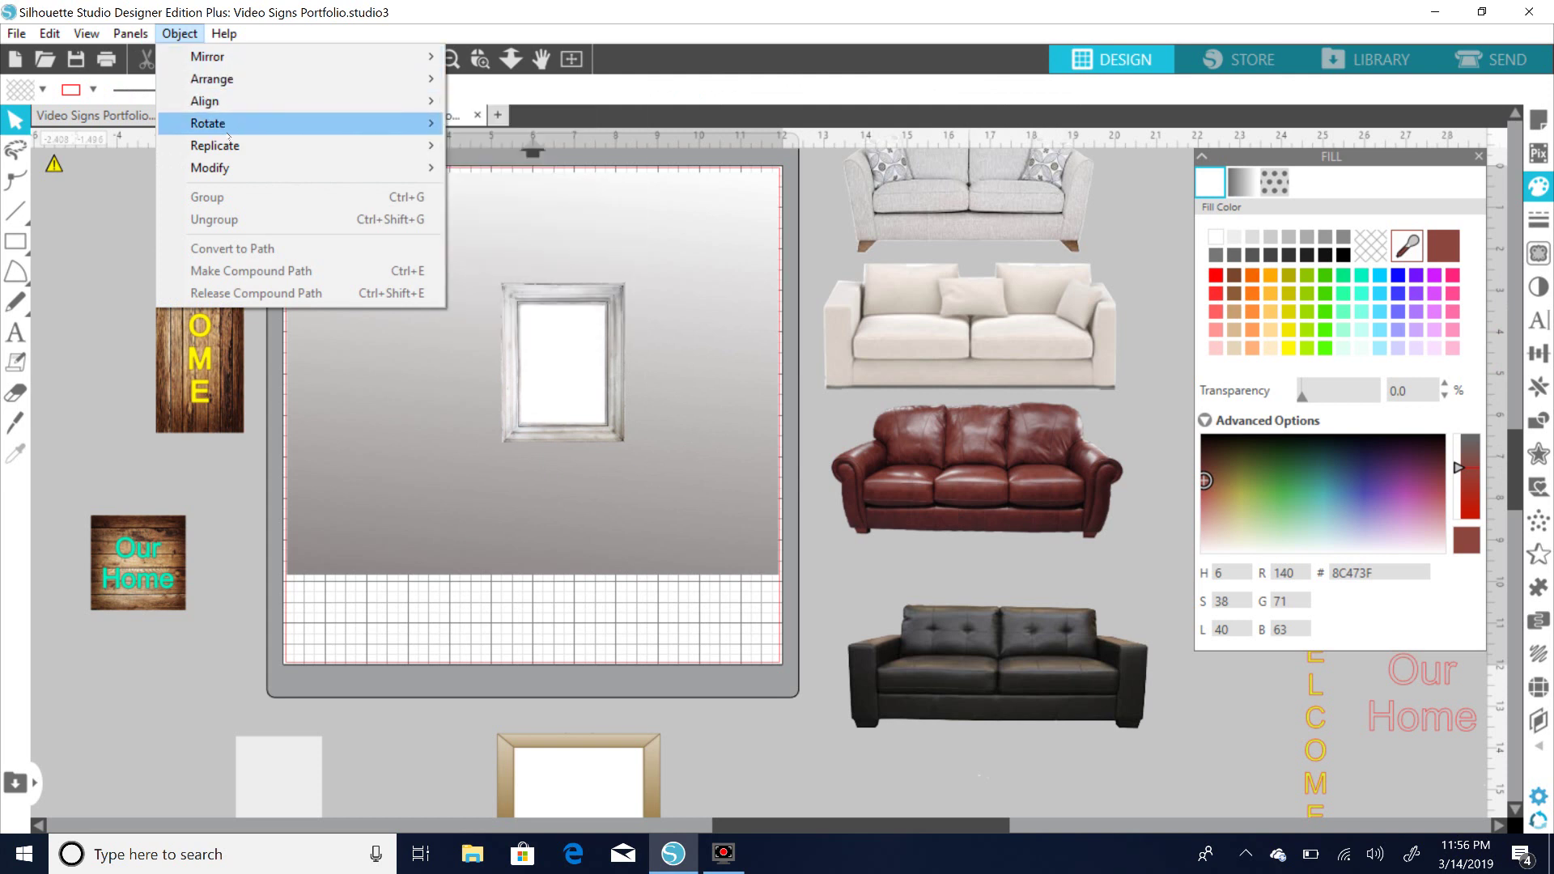
mouse_move(231, 152)
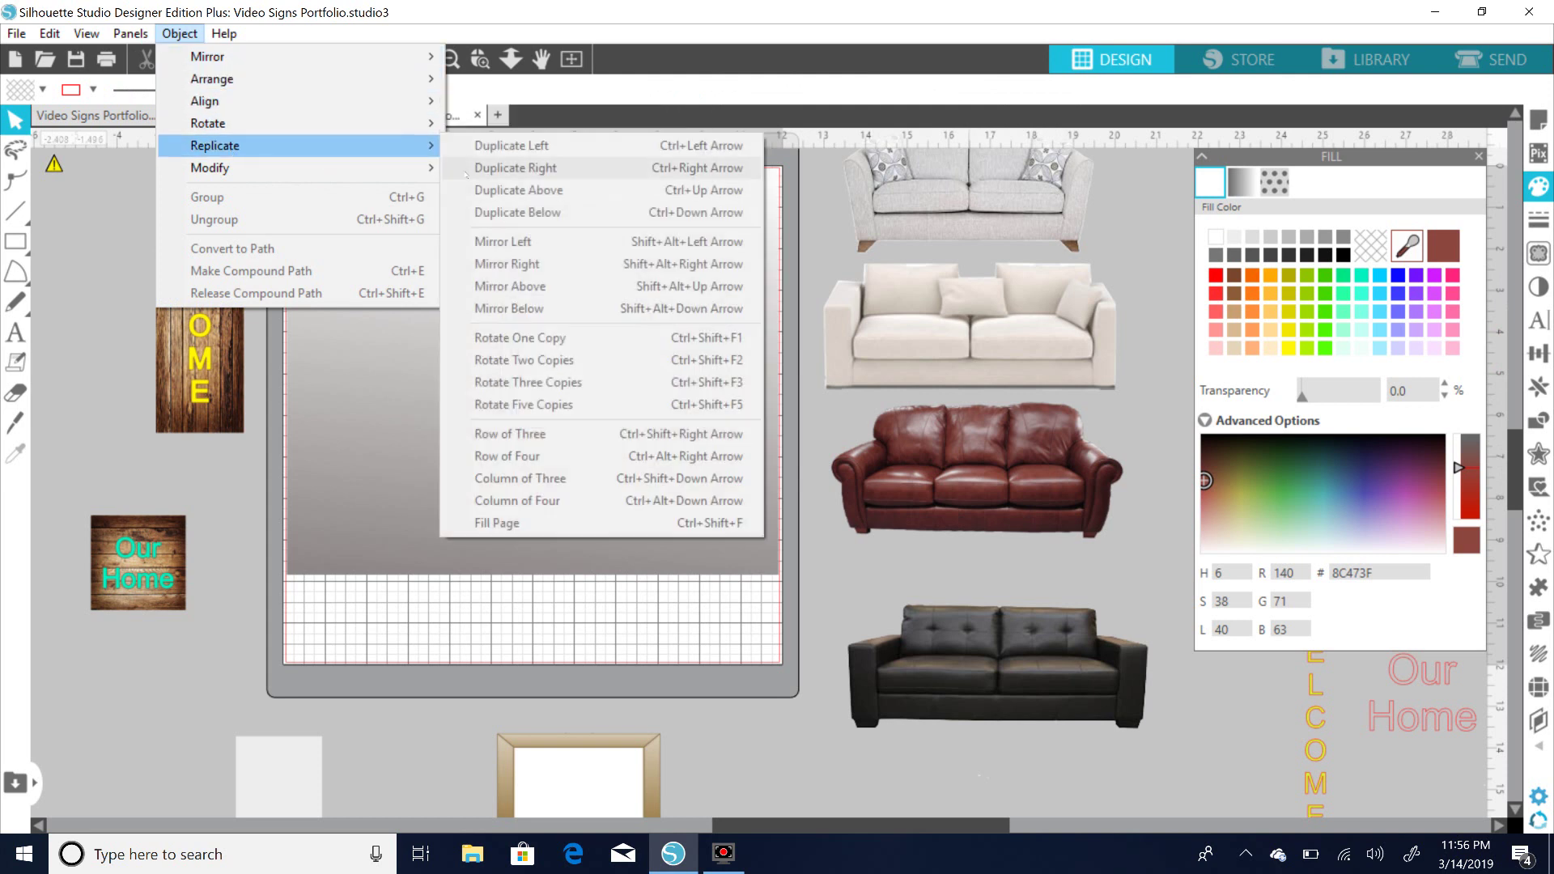
mouse_move(254, 129)
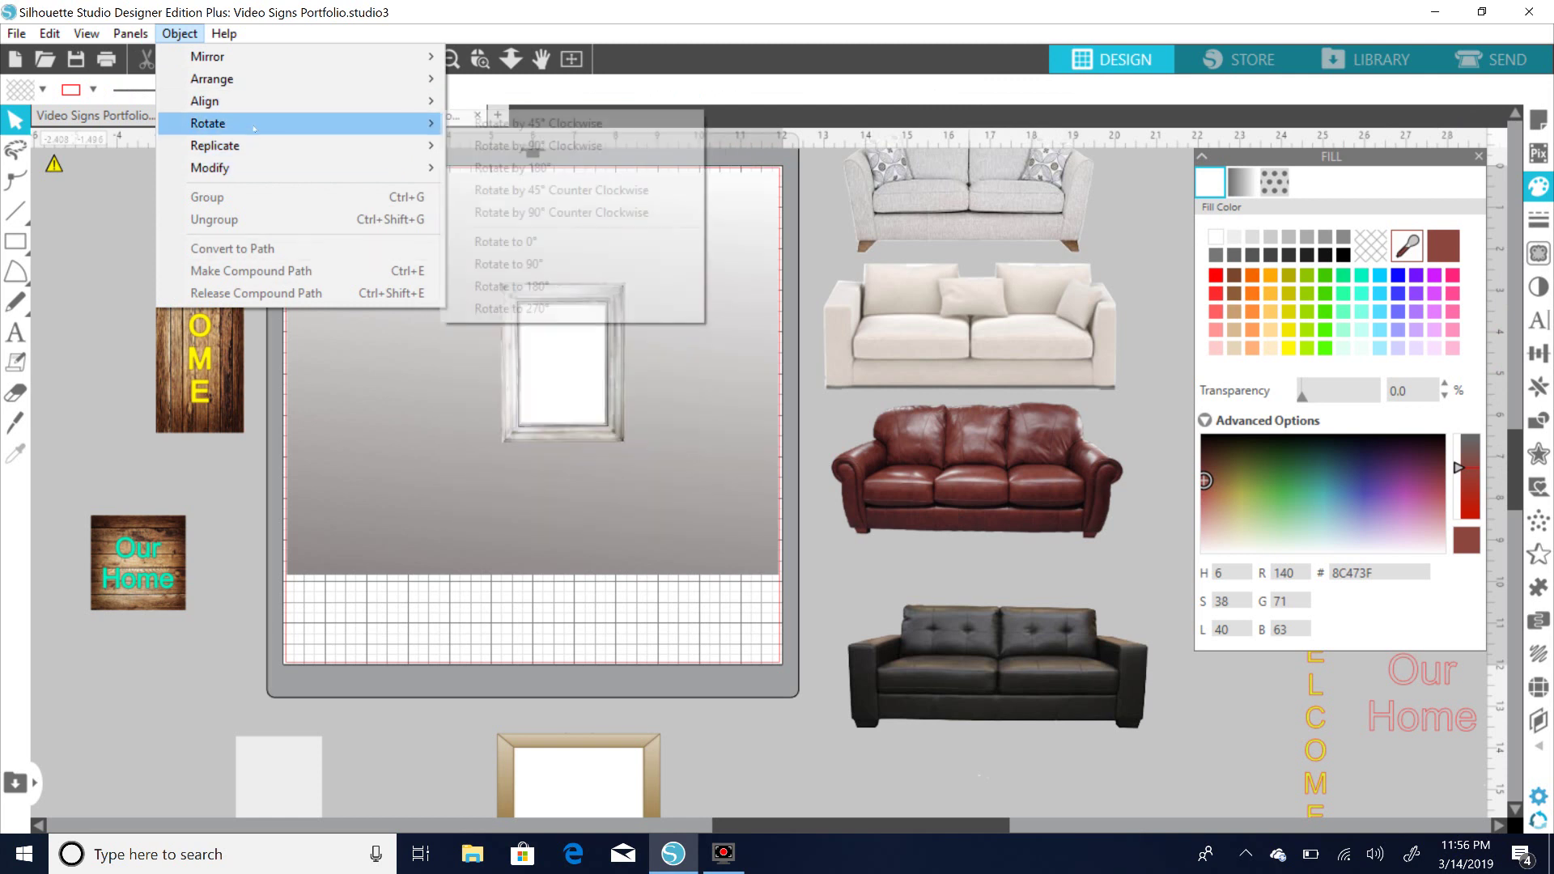
click(682, 403)
Rotate the whitewashed frame 90° clockwise and shift it to about X 4.32 and Y 3.17 in on the background.
click(563, 340)
click(186, 34)
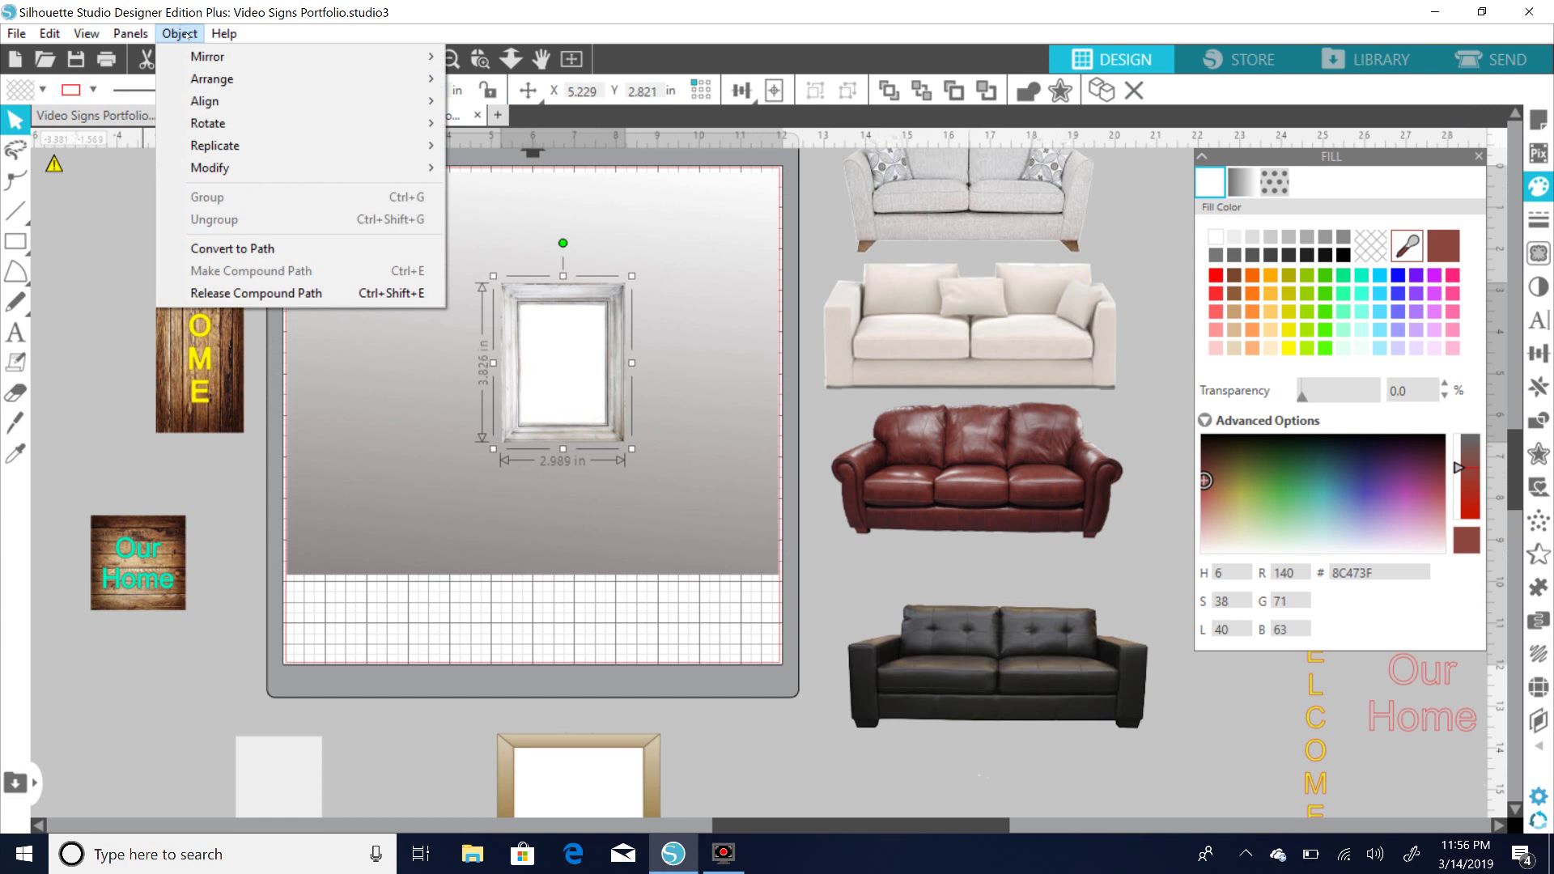
mouse_move(230, 146)
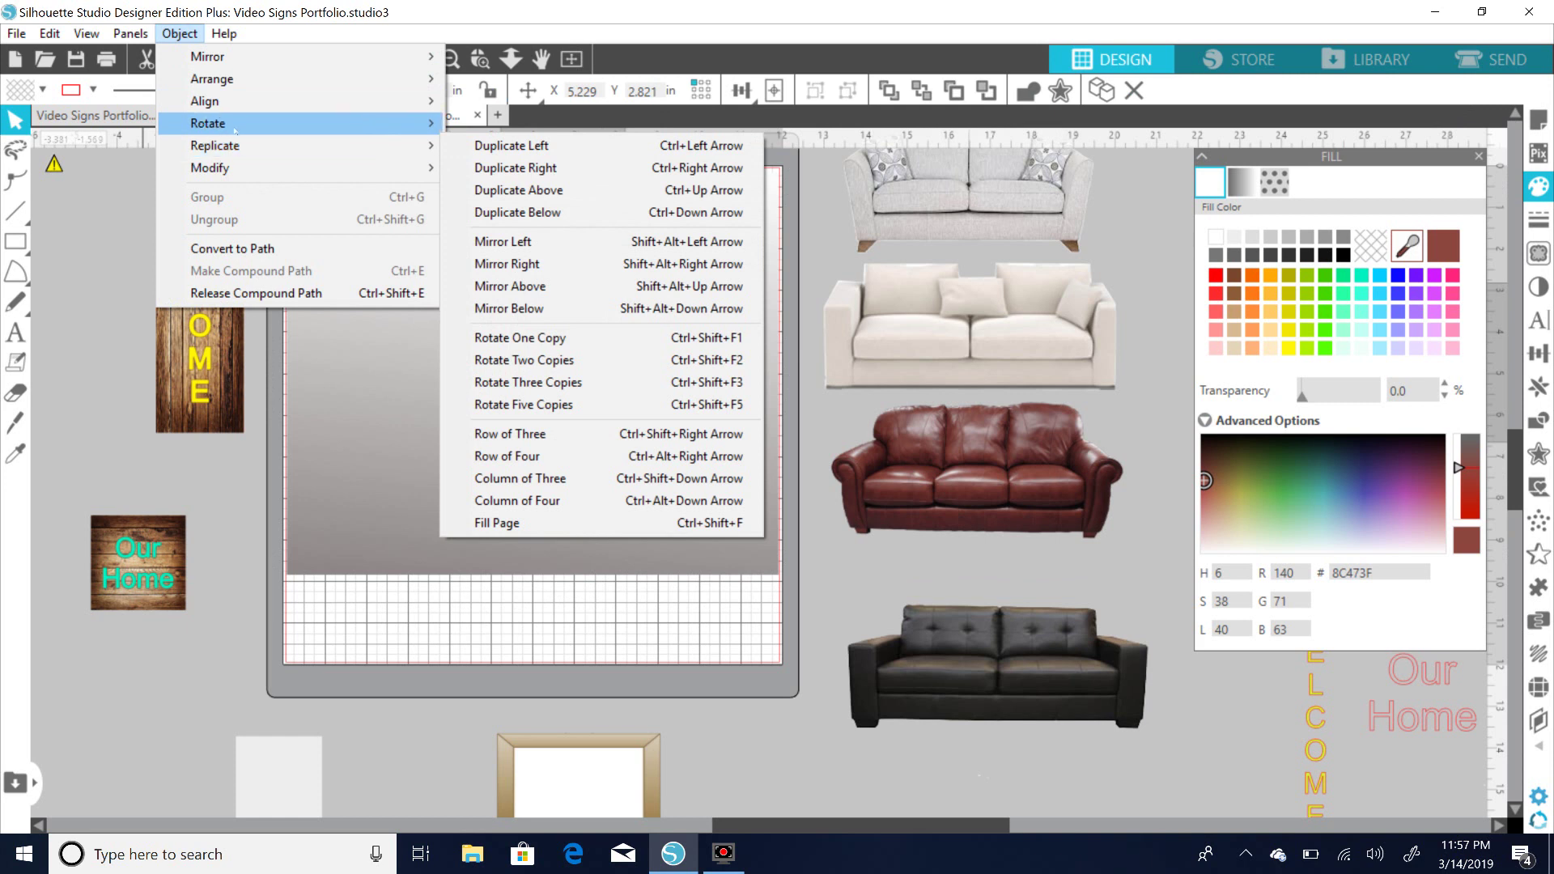
click(561, 147)
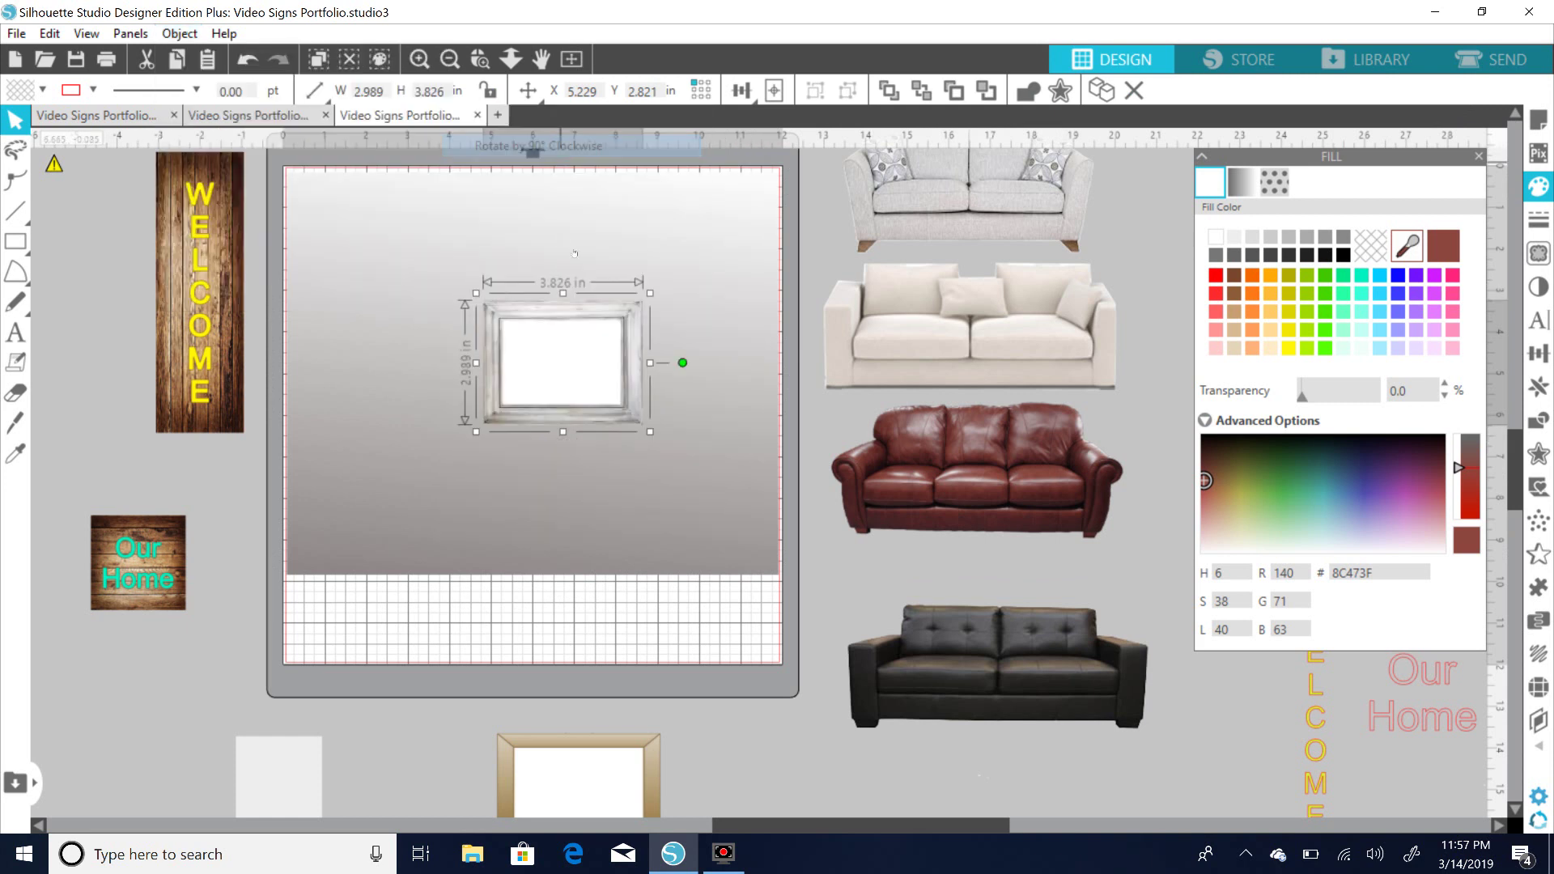
drag(578, 307, 559, 304)
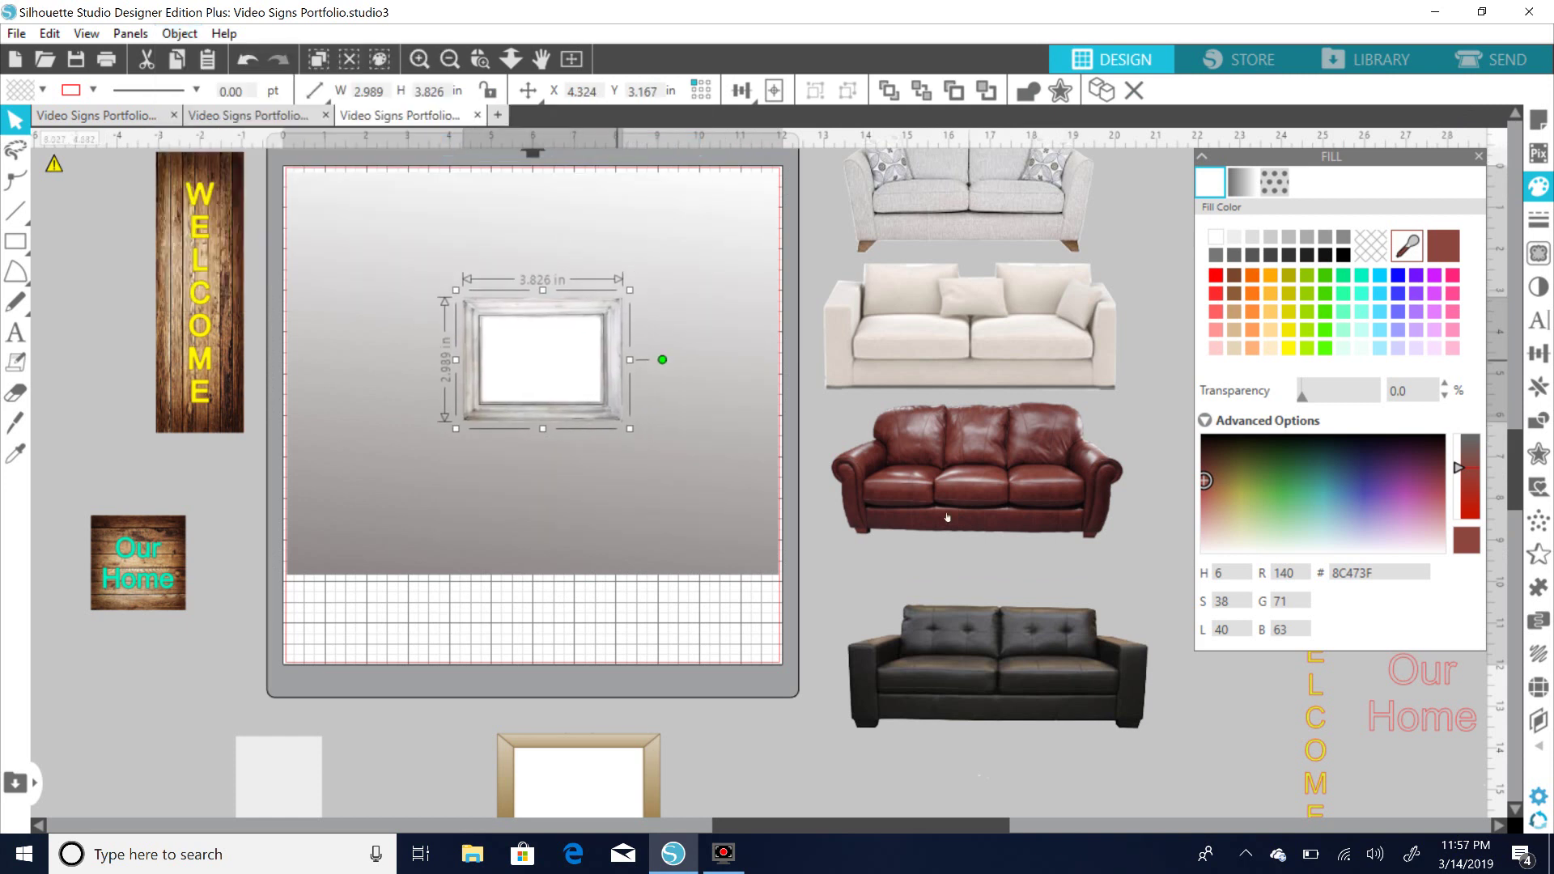
Replace the whitewashed frame on the background with the black leather sofa, shifting the red sofa down beside the mat.
click(1088, 565)
click(965, 495)
drag(965, 495, 986, 525)
drag(1023, 668, 566, 504)
drag(542, 360, 975, 634)
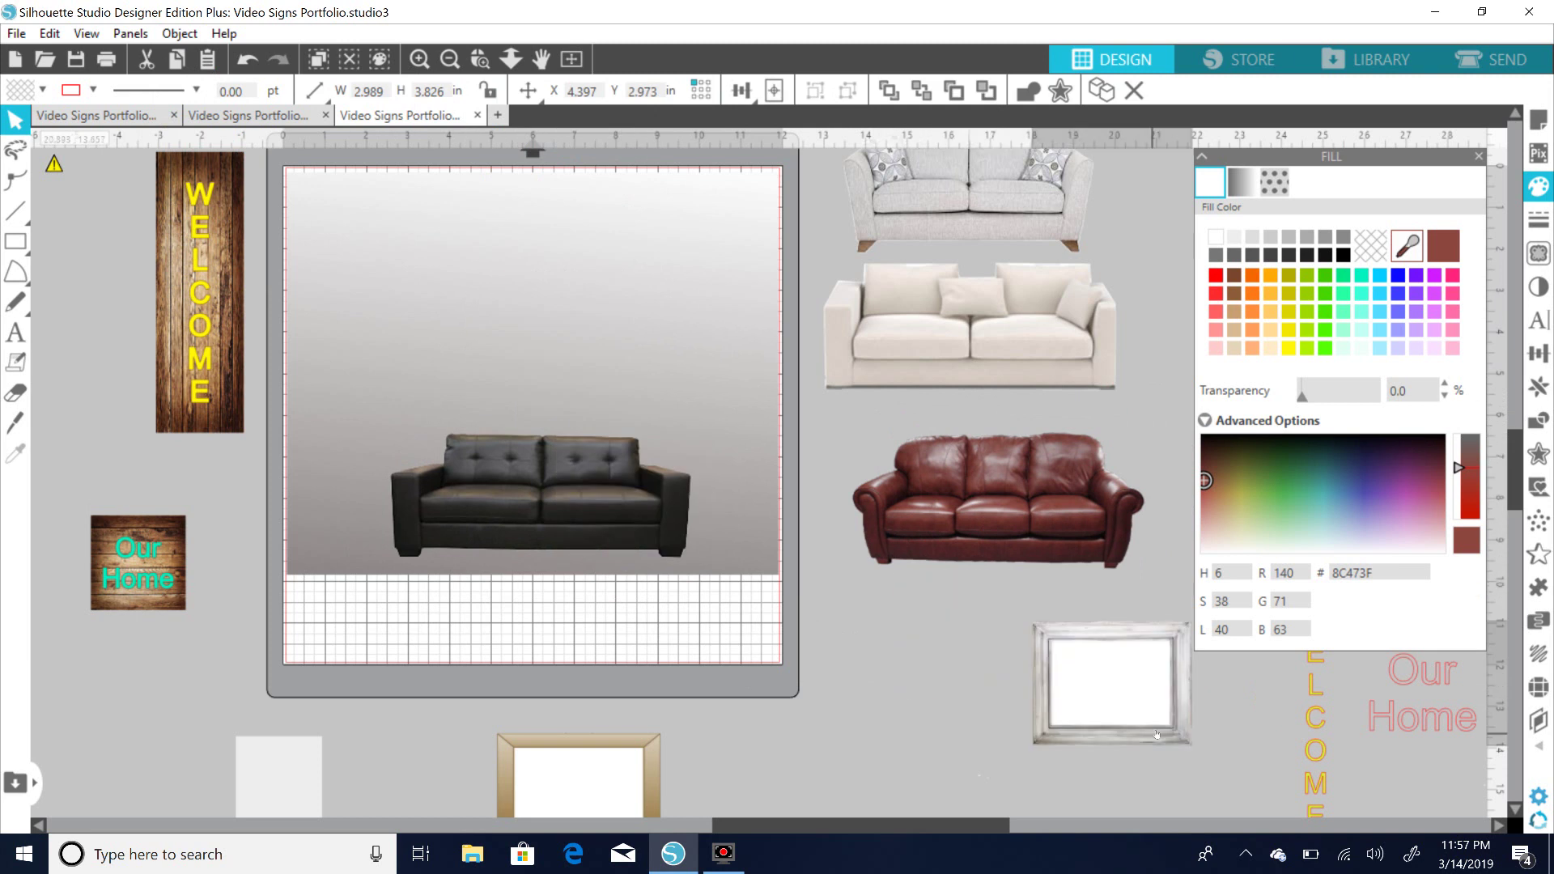
Place the gold frame above the black sofa, shrink it to about 2.88 by 1.92 in, and shift the gradient background down.
drag(659, 777, 618, 344)
key(Escape)
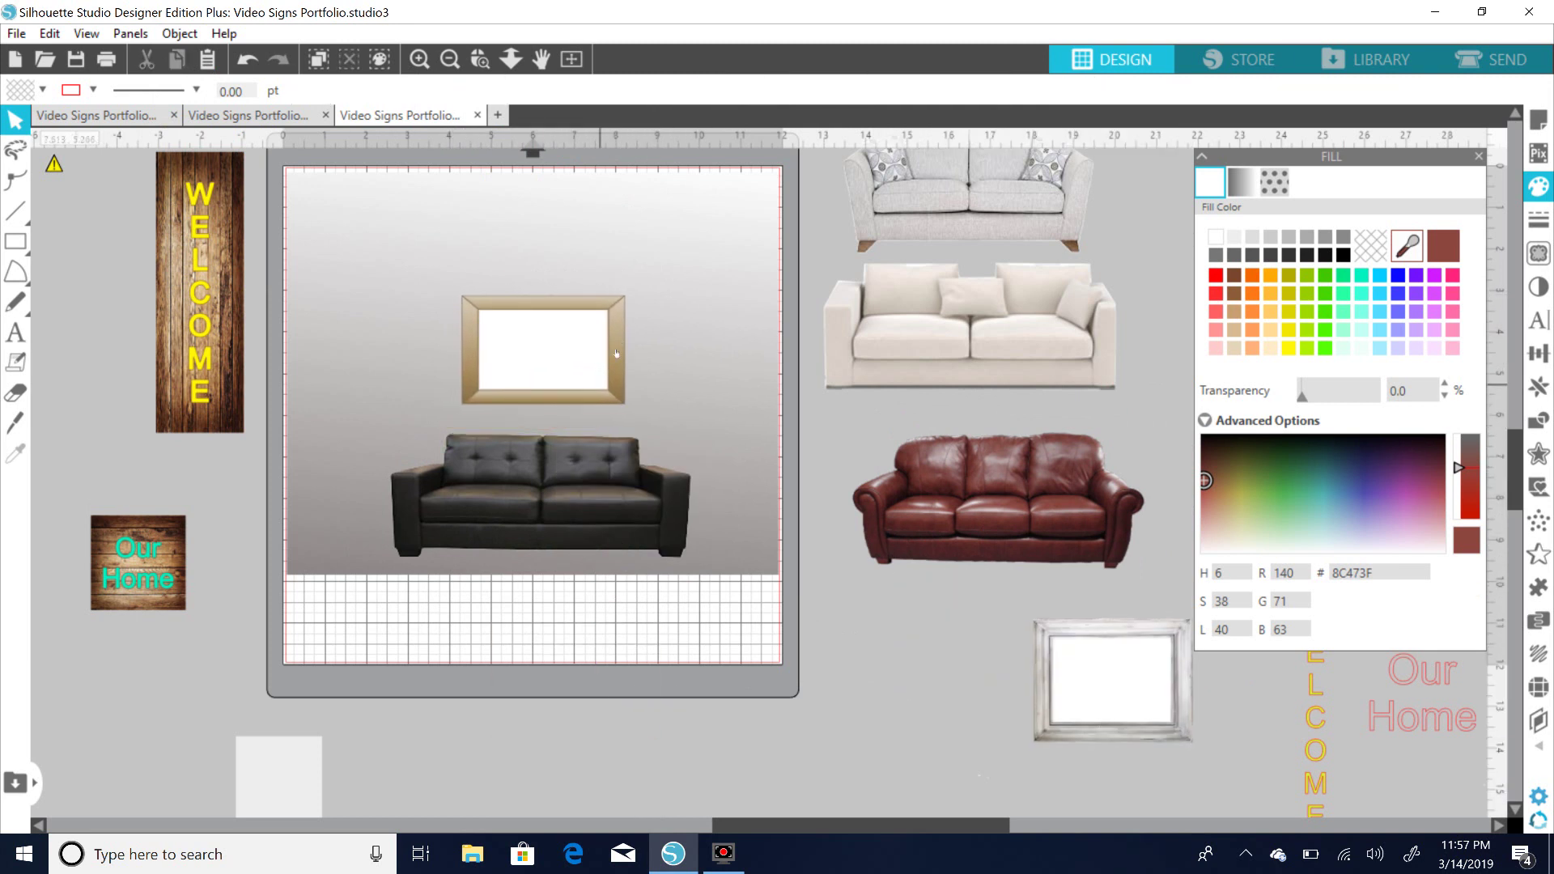
click(555, 401)
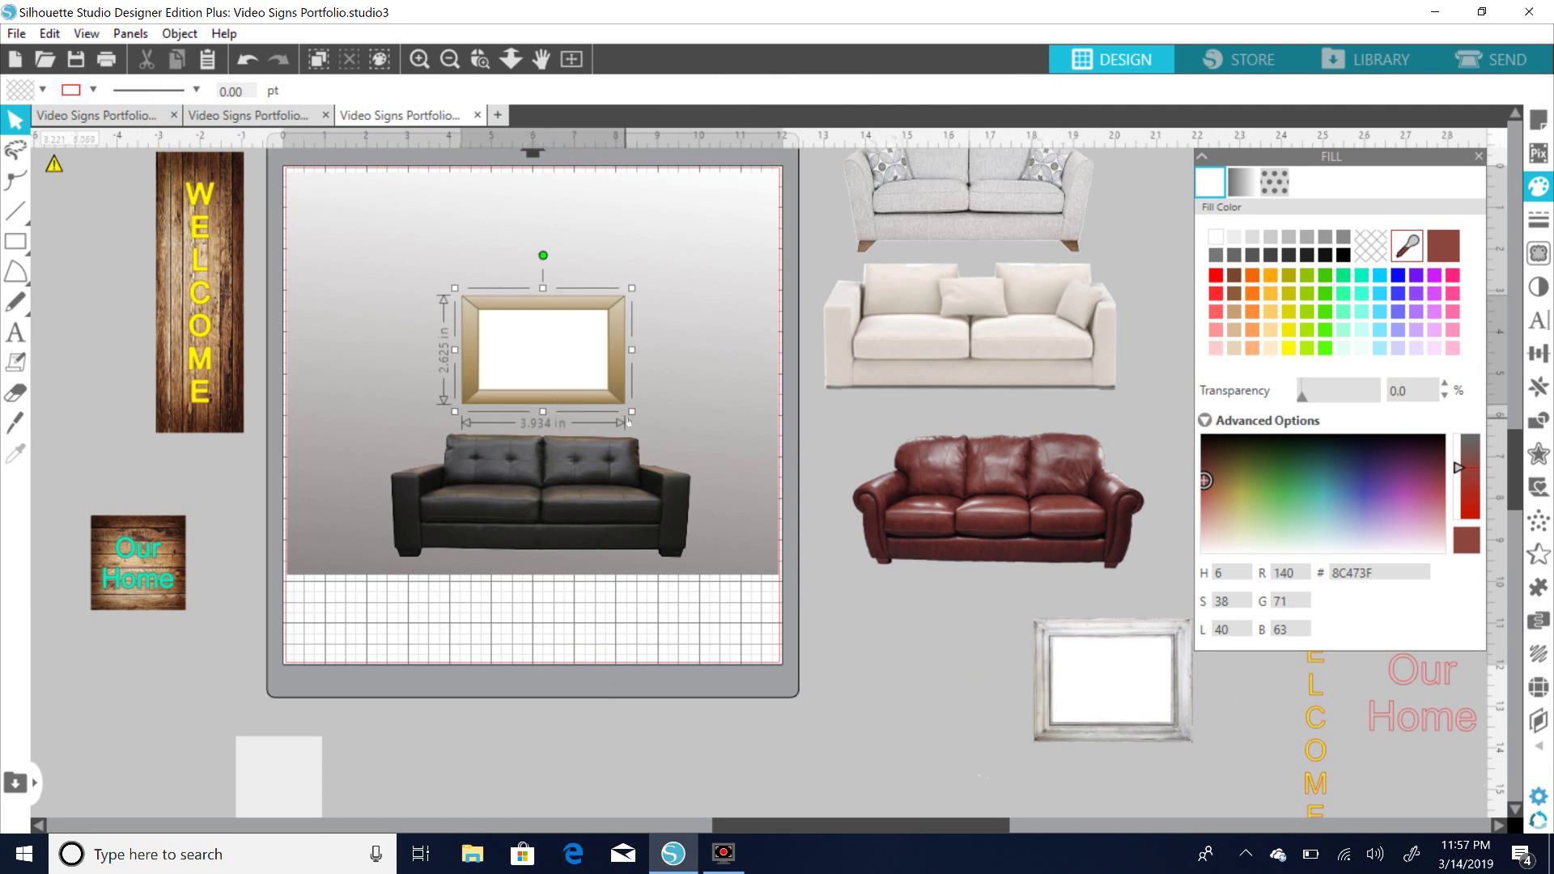
drag(636, 412, 597, 394)
click(622, 398)
click(559, 567)
drag(559, 568, 564, 569)
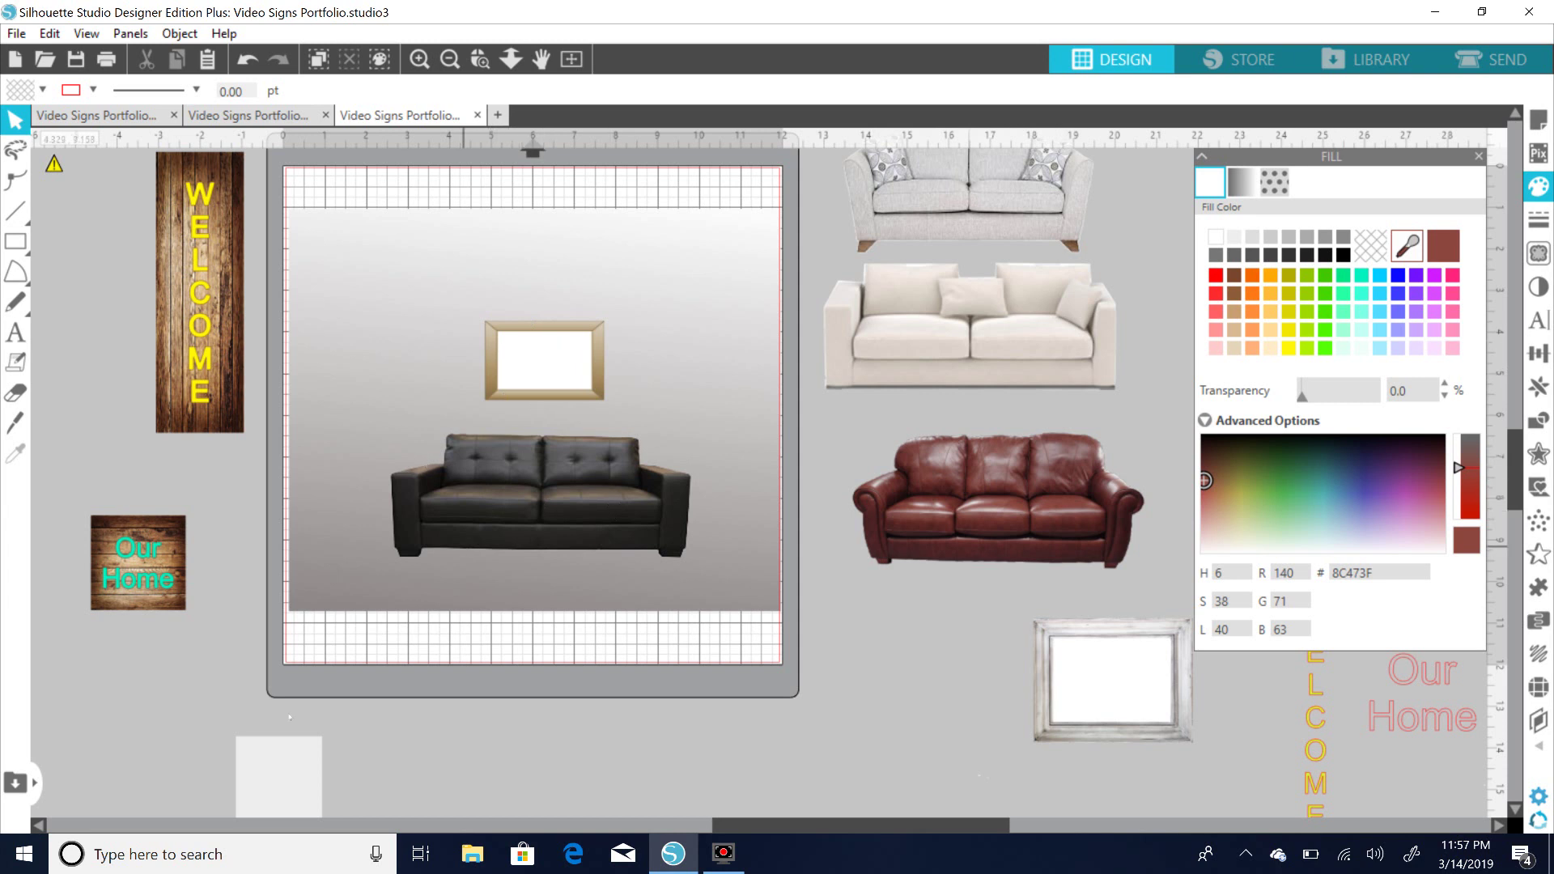
Replace the gold frame above the black sofa with the light grey square, shrunk to about 1.24 by 1.23 in.
drag(275, 773, 399, 360)
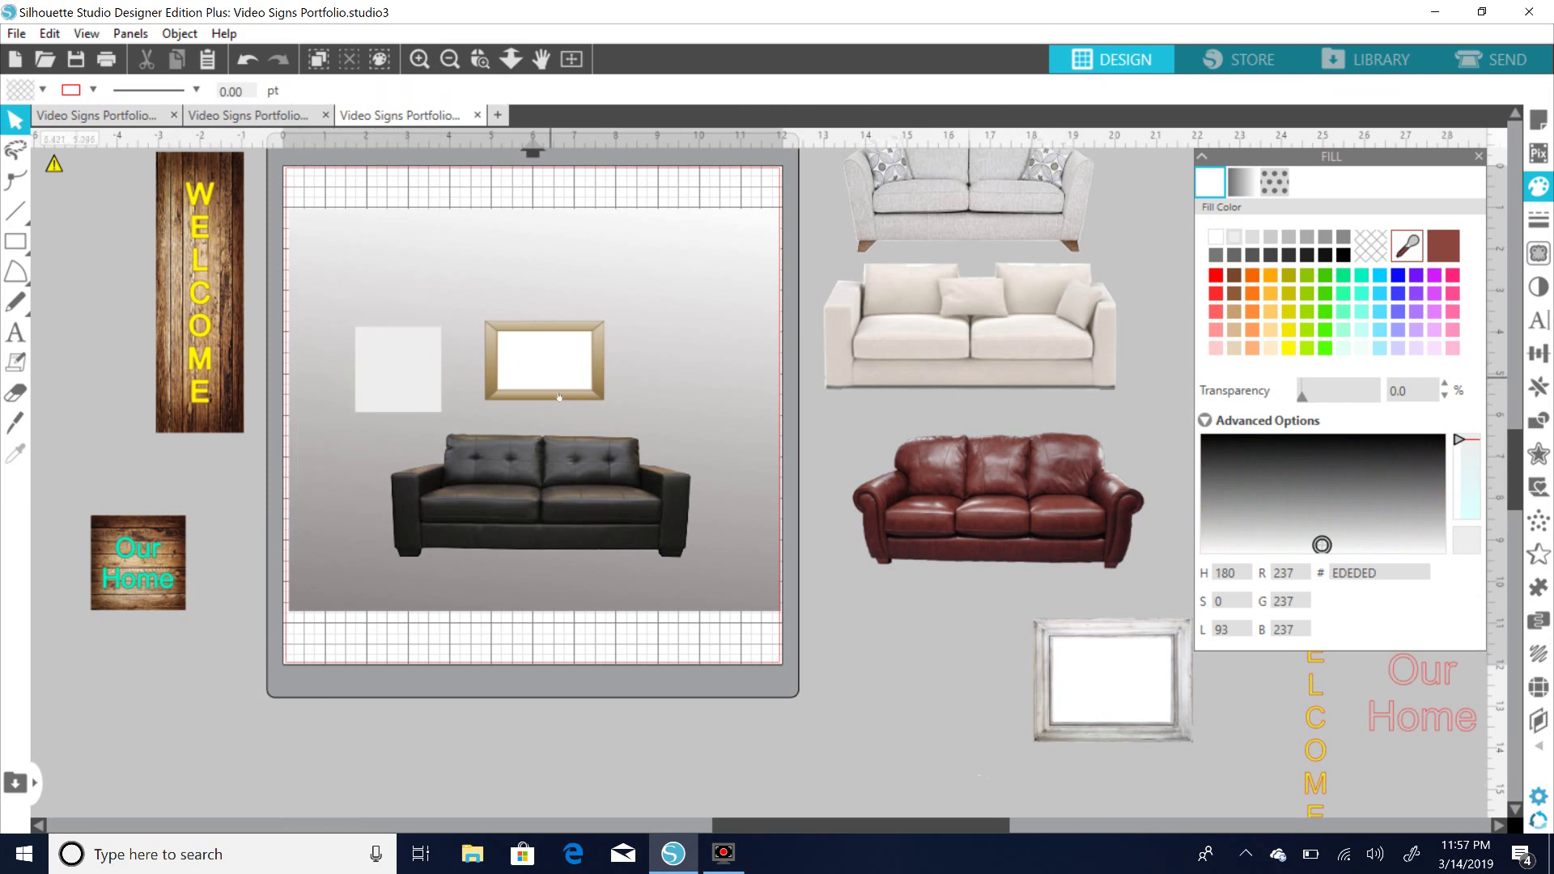
drag(536, 363, 957, 660)
key(Escape)
drag(416, 386, 550, 377)
drag(595, 425, 512, 378)
click(519, 357)
click(519, 357)
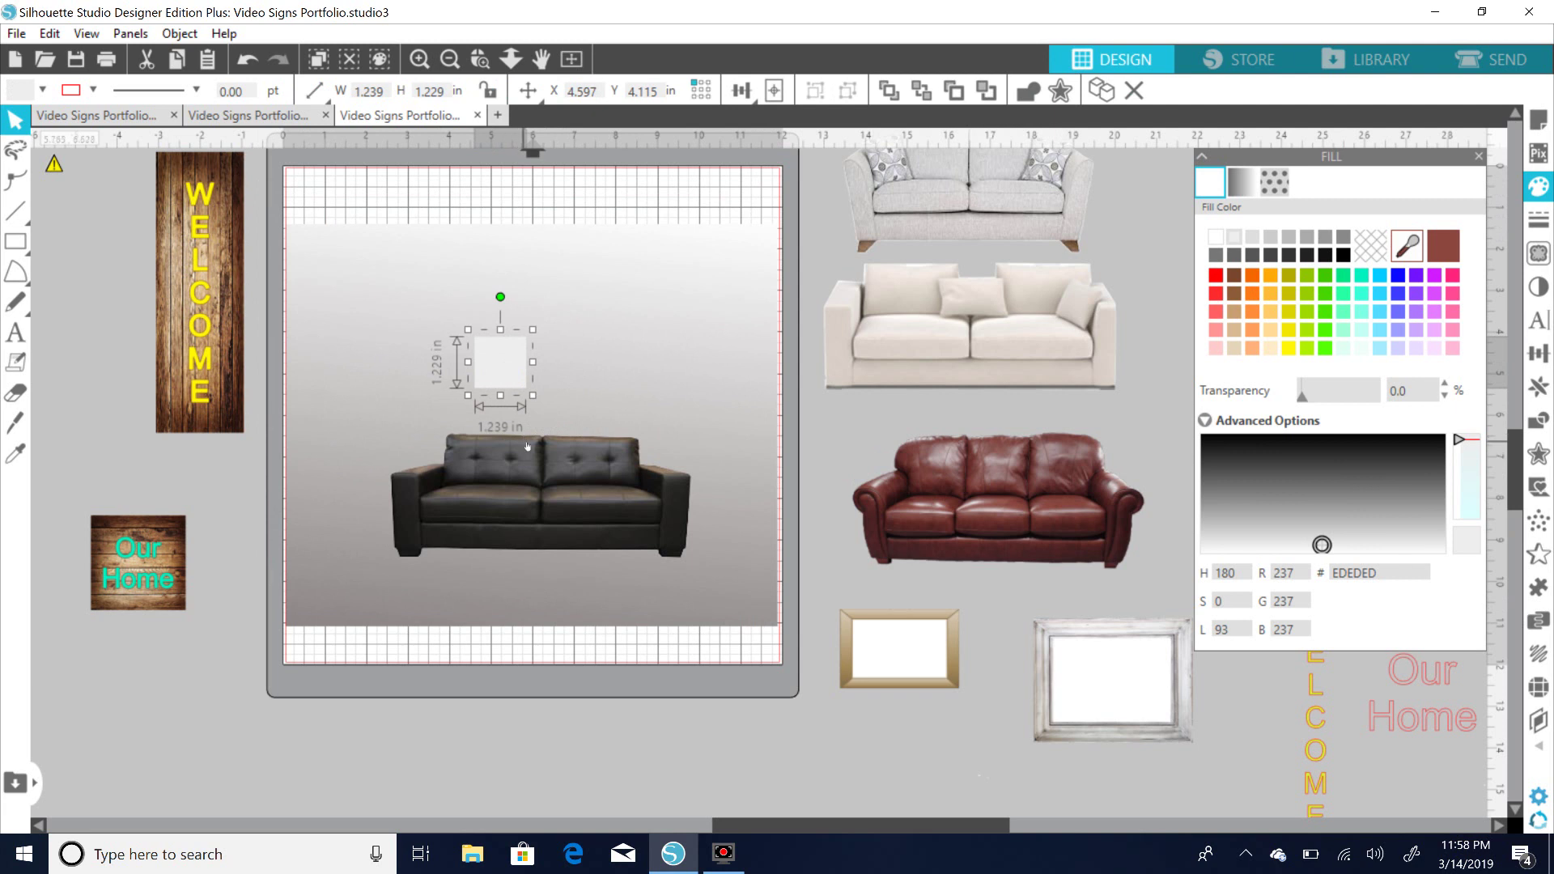
Duplicate the light grey square beside the original and level the two squares above the black sofa.
alt+click(502, 369)
drag(503, 368, 594, 374)
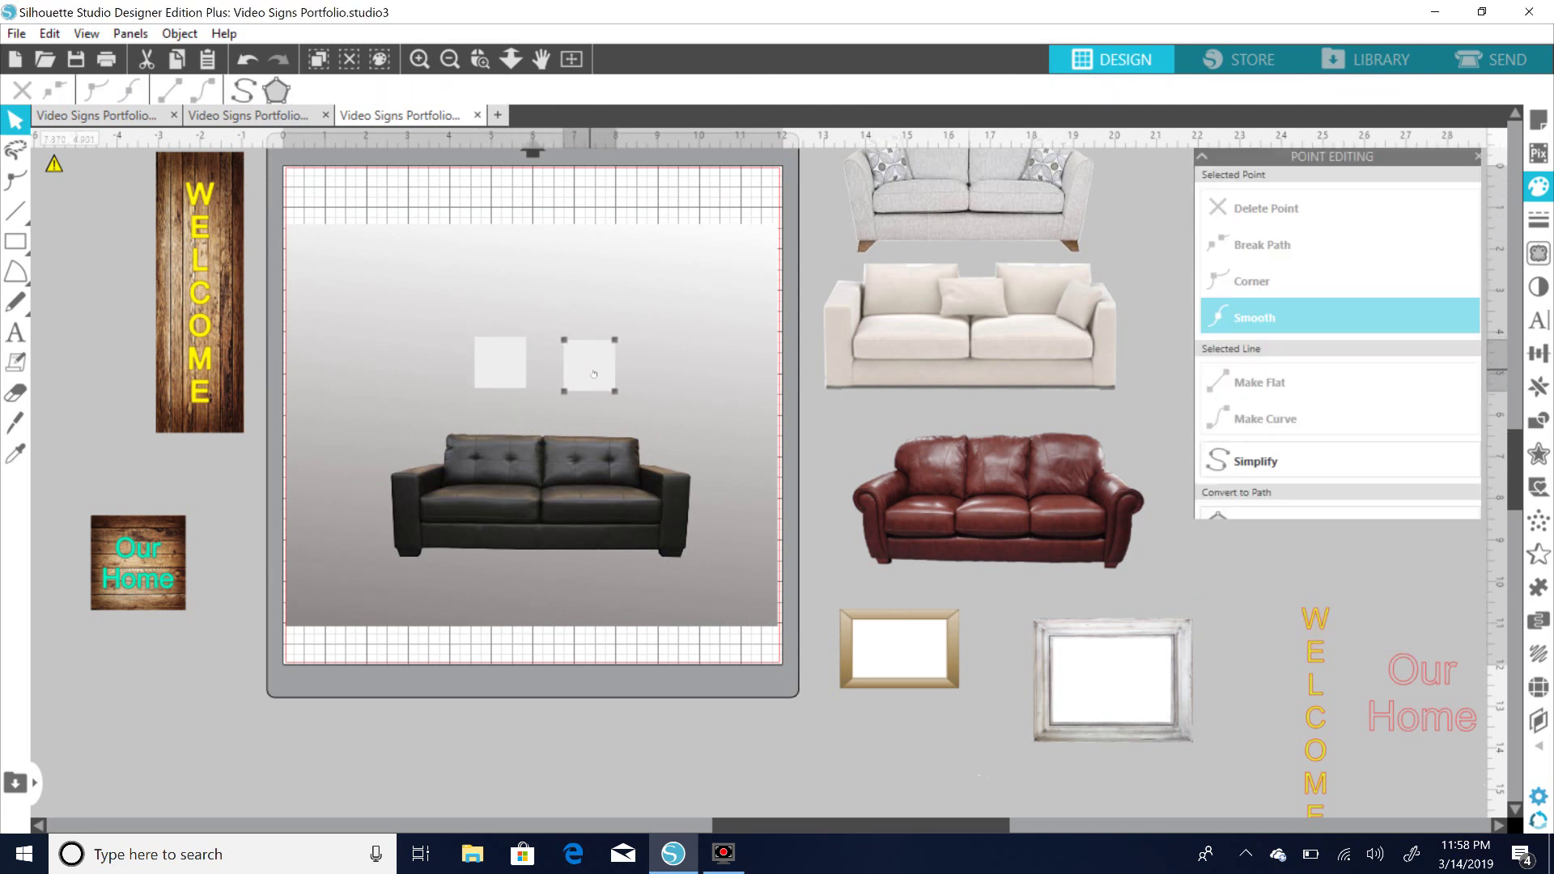
click(751, 753)
click(491, 368)
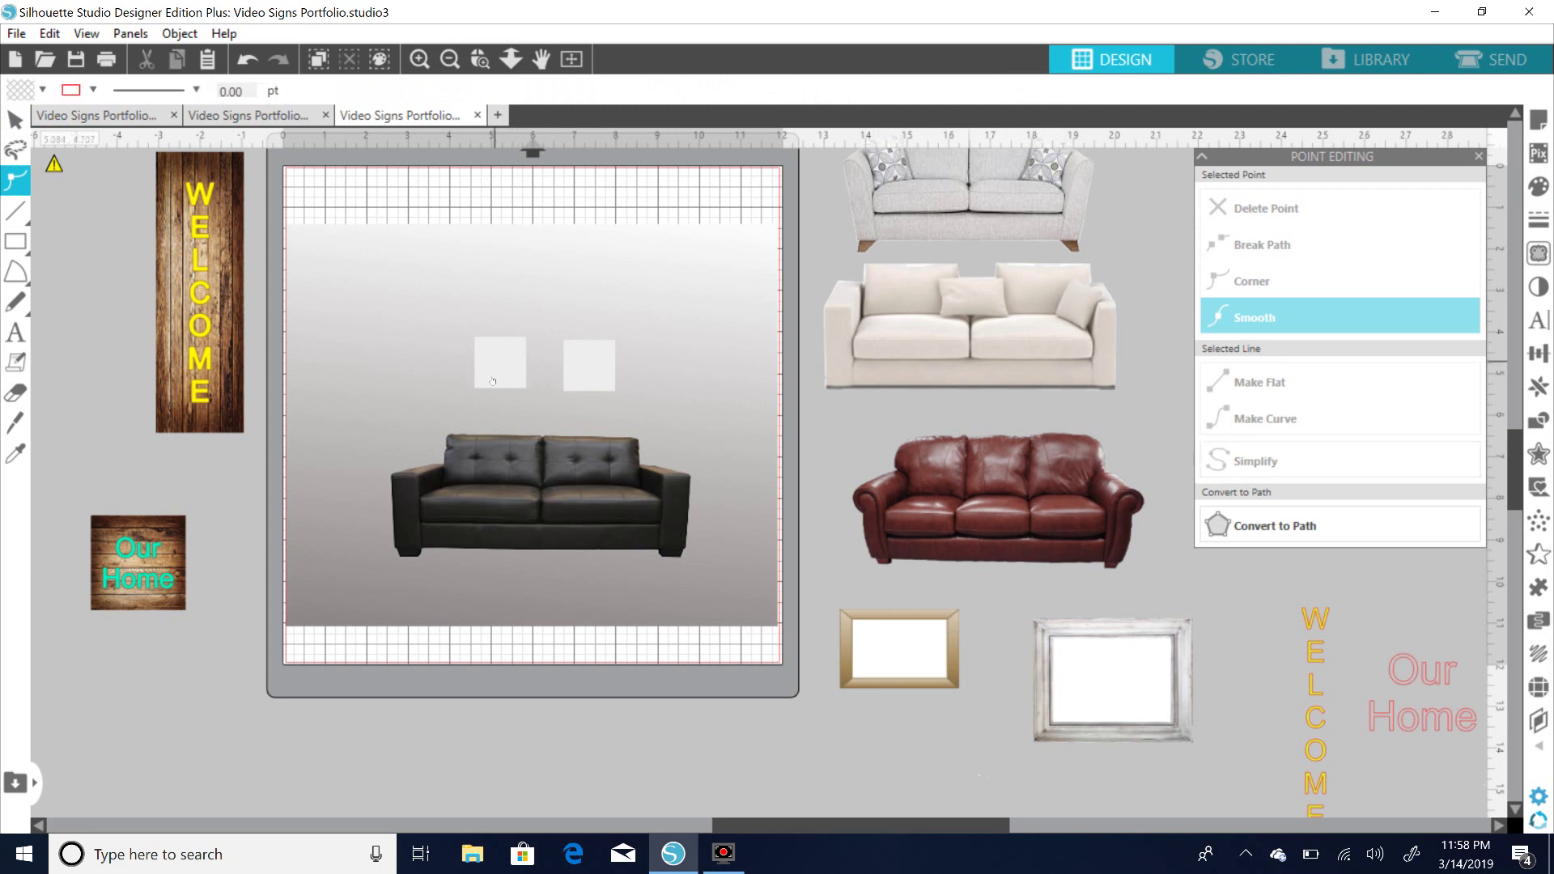
click(500, 368)
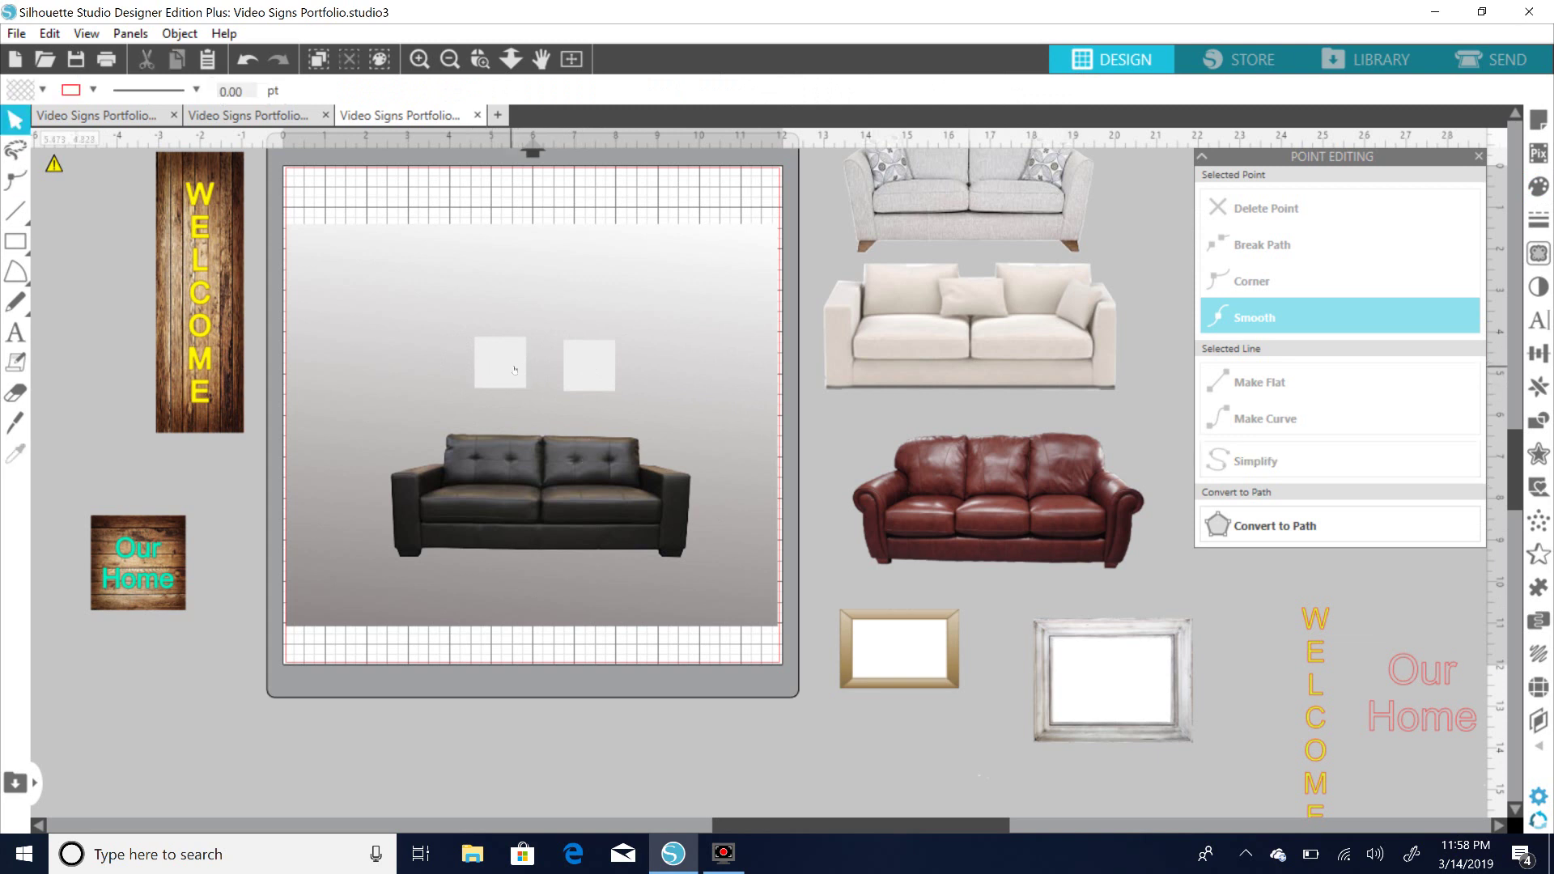
drag(514, 374, 509, 374)
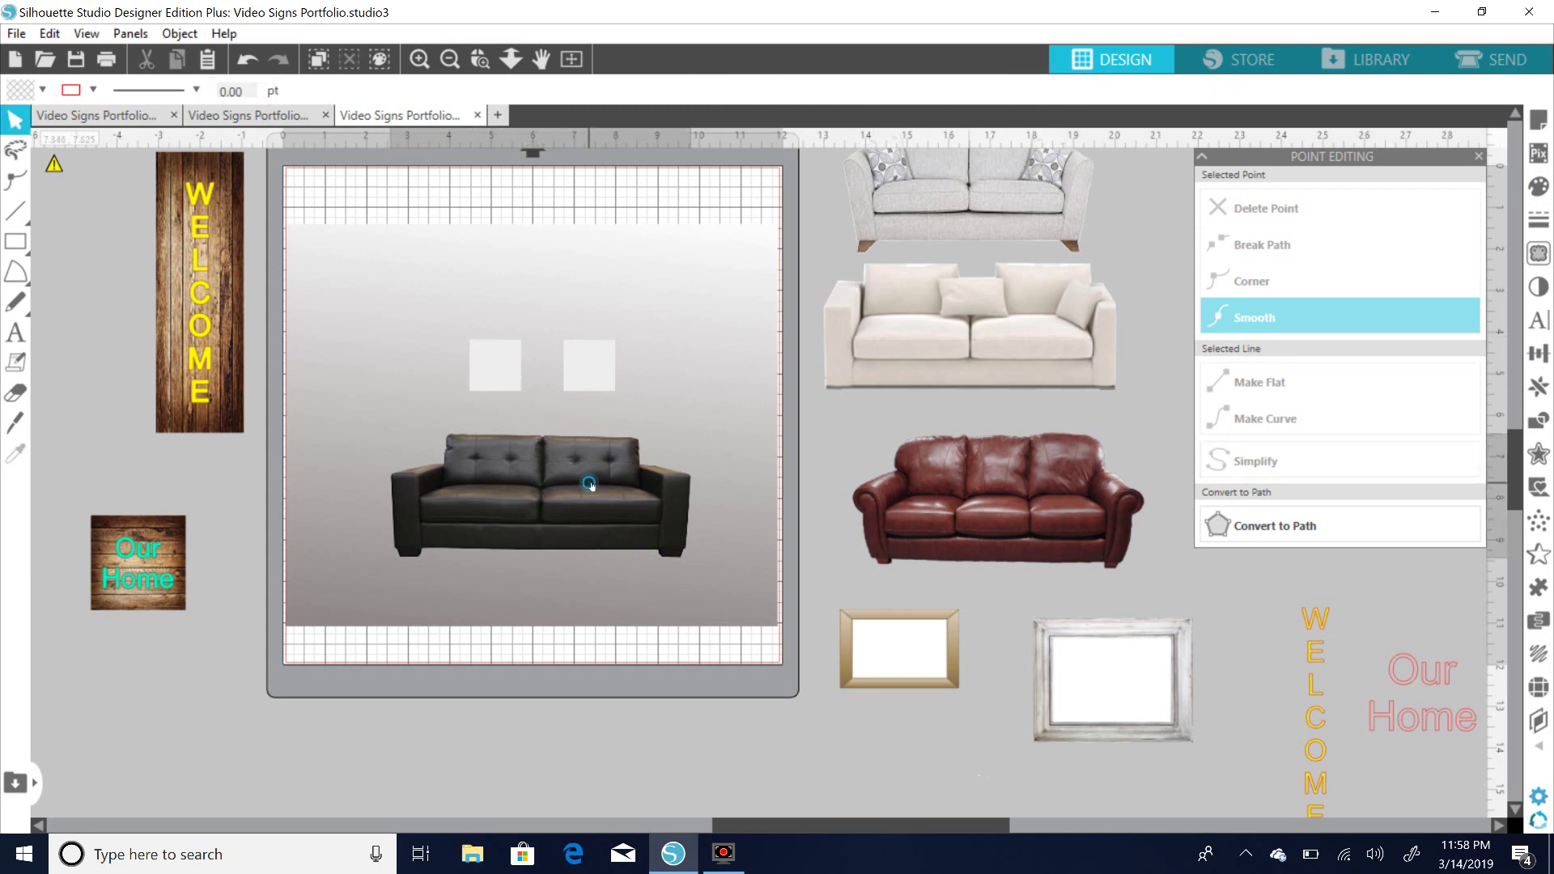
Lower the black sofa on the background and bring the two grey squares down above it, spaced further apart.
drag(593, 510, 590, 544)
drag(501, 372, 490, 421)
drag(600, 389, 617, 442)
click(496, 425)
drag(496, 425, 491, 429)
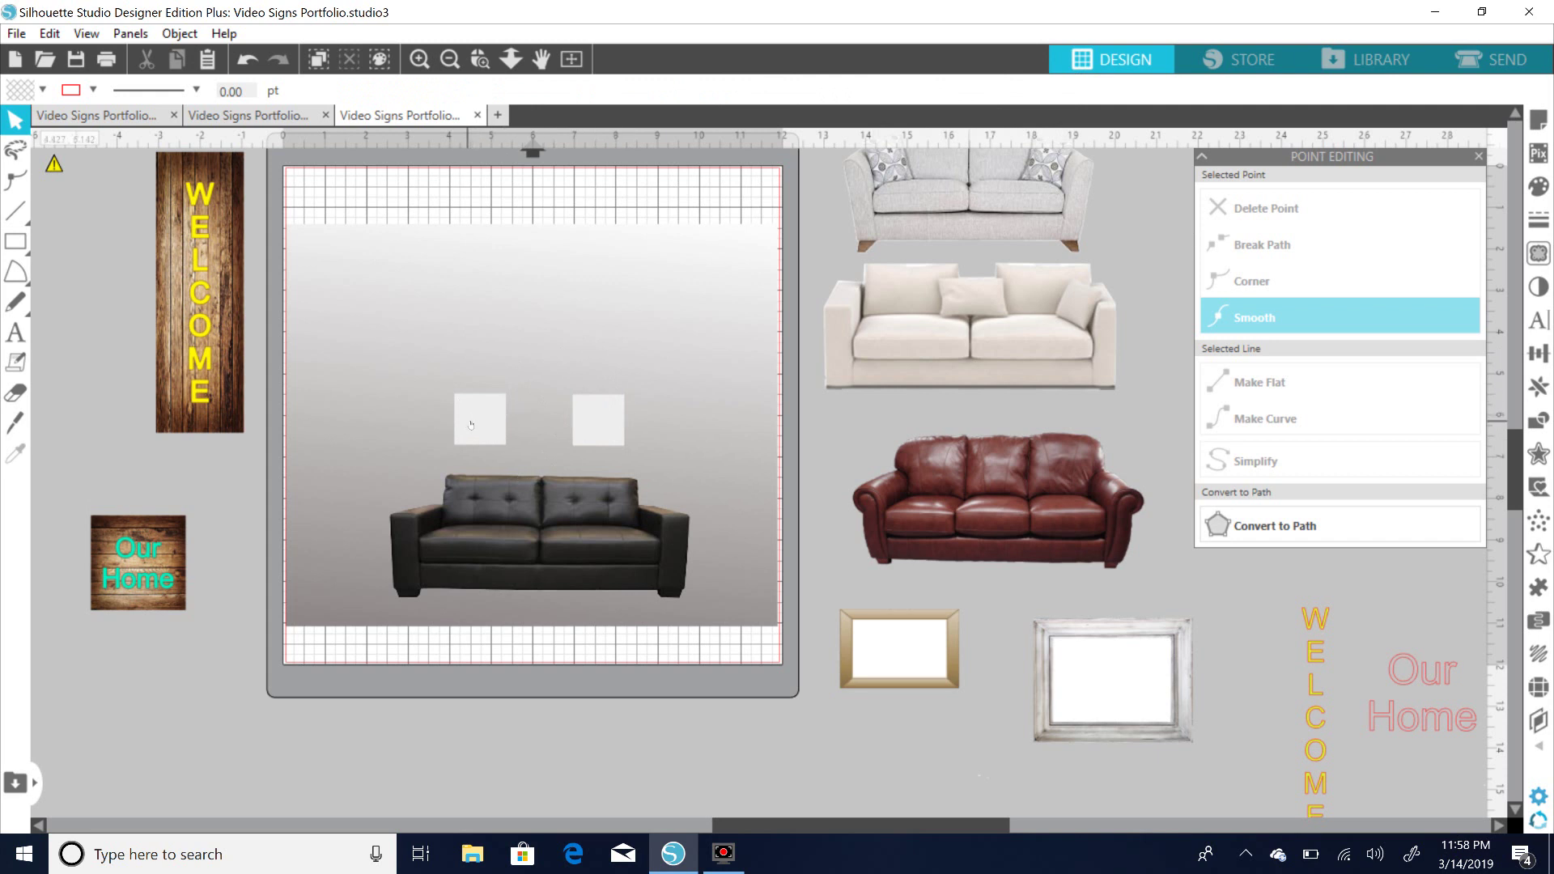
Move both light grey squares off the mat to the empty area beyond its lower-left corner.
drag(499, 416, 184, 726)
drag(611, 415, 263, 748)
click(390, 350)
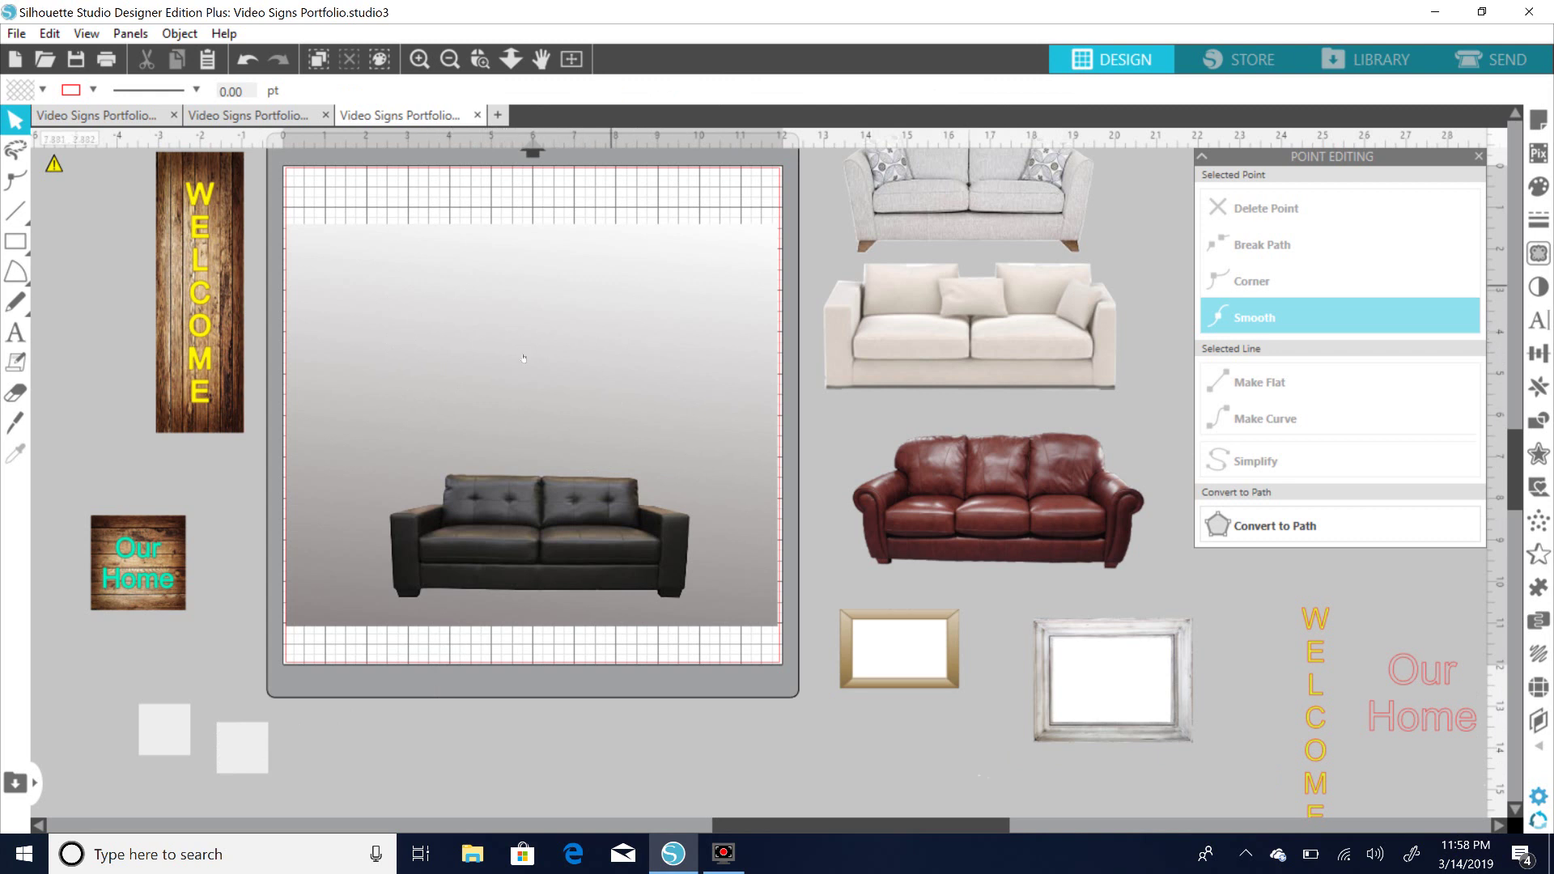
Replace the black leather sofa on the background with the cream sofa, at about X 2.61 and Y 7.27 in.
drag(505, 518, 858, 789)
click(869, 729)
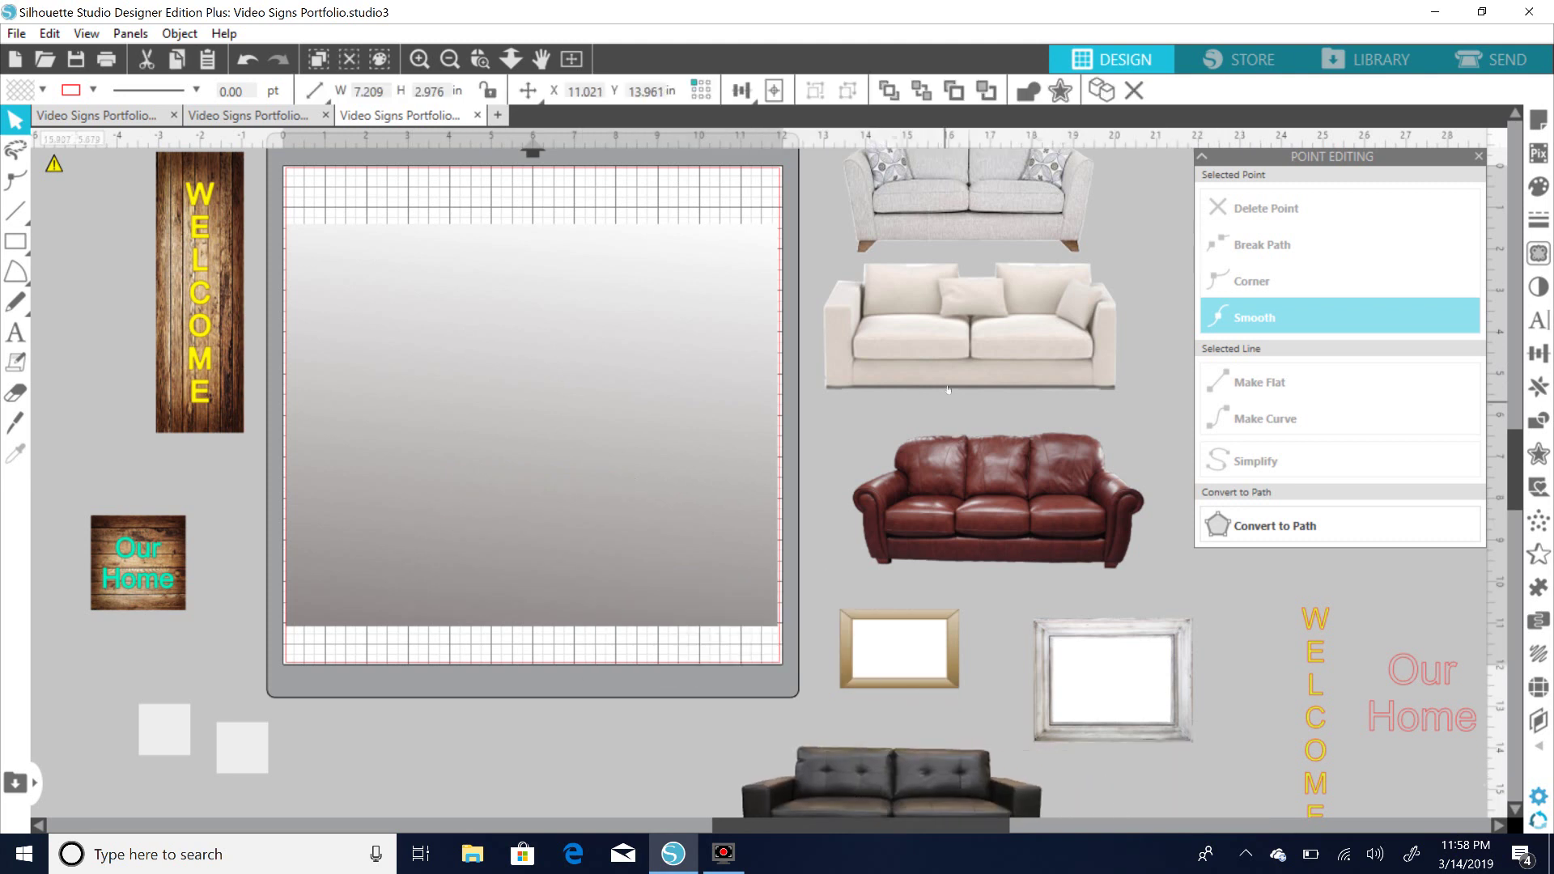
drag(954, 361, 519, 569)
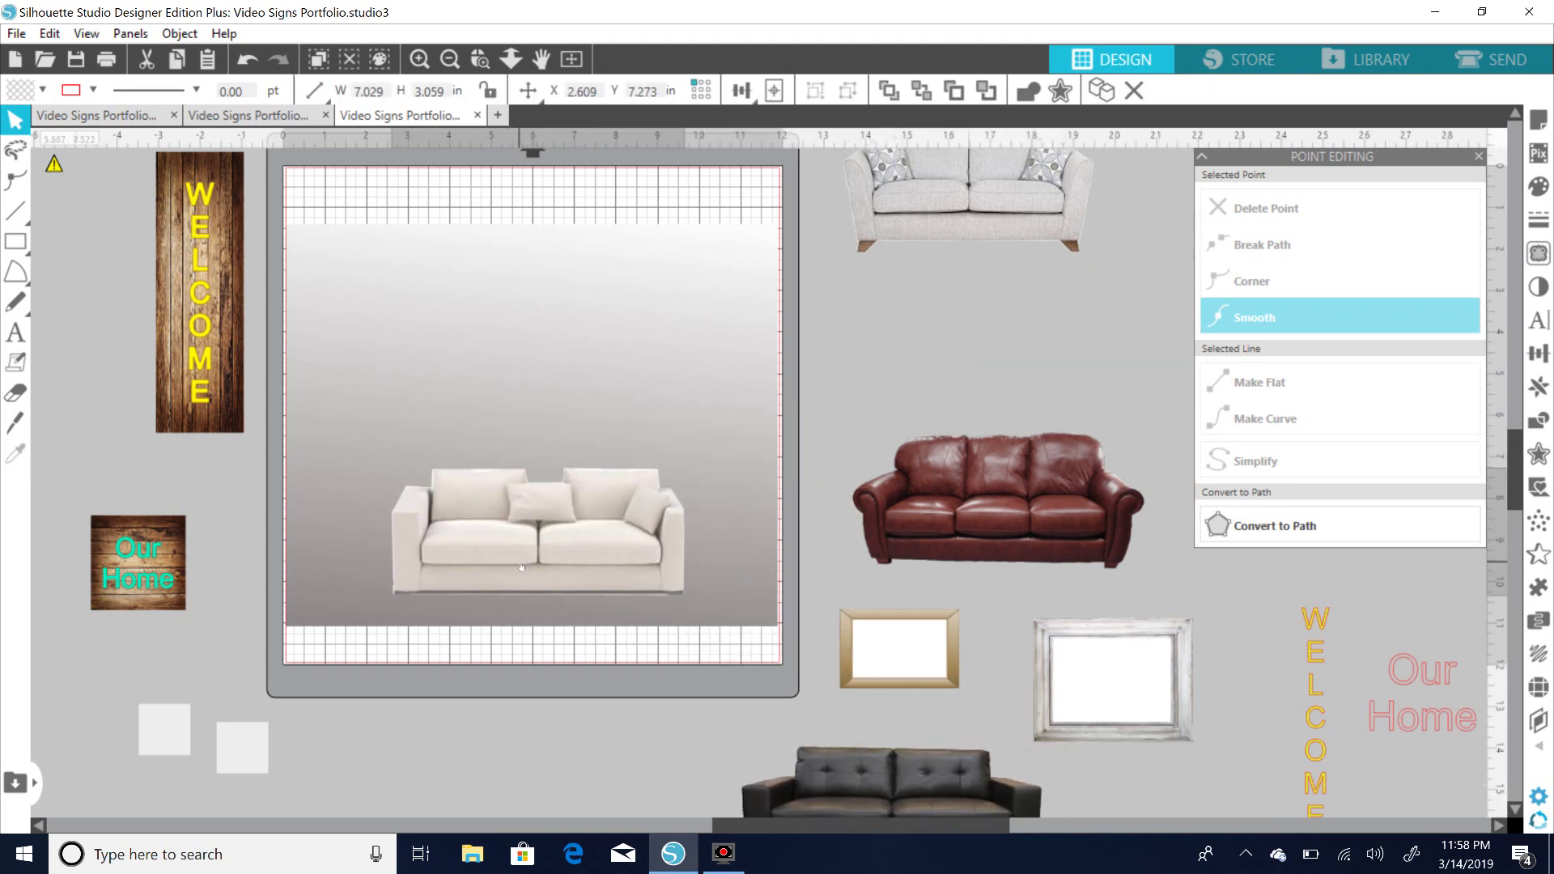
Try the gold frame above the cream sofa and move it back off the mat beside the whitewashed frame.
drag(919, 668, 560, 437)
click(563, 458)
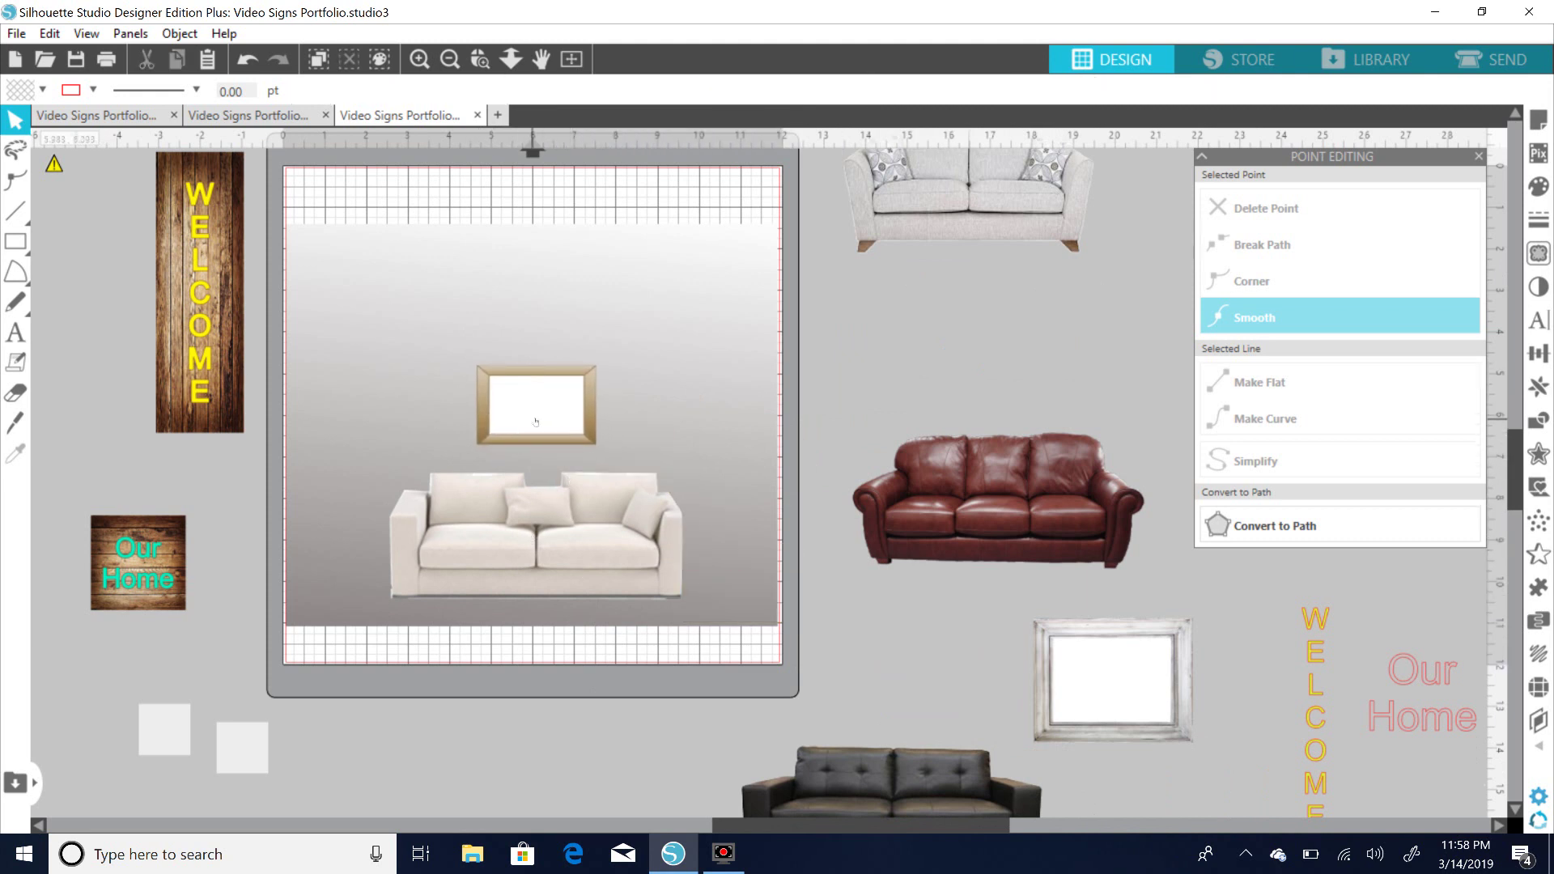
drag(536, 386, 947, 731)
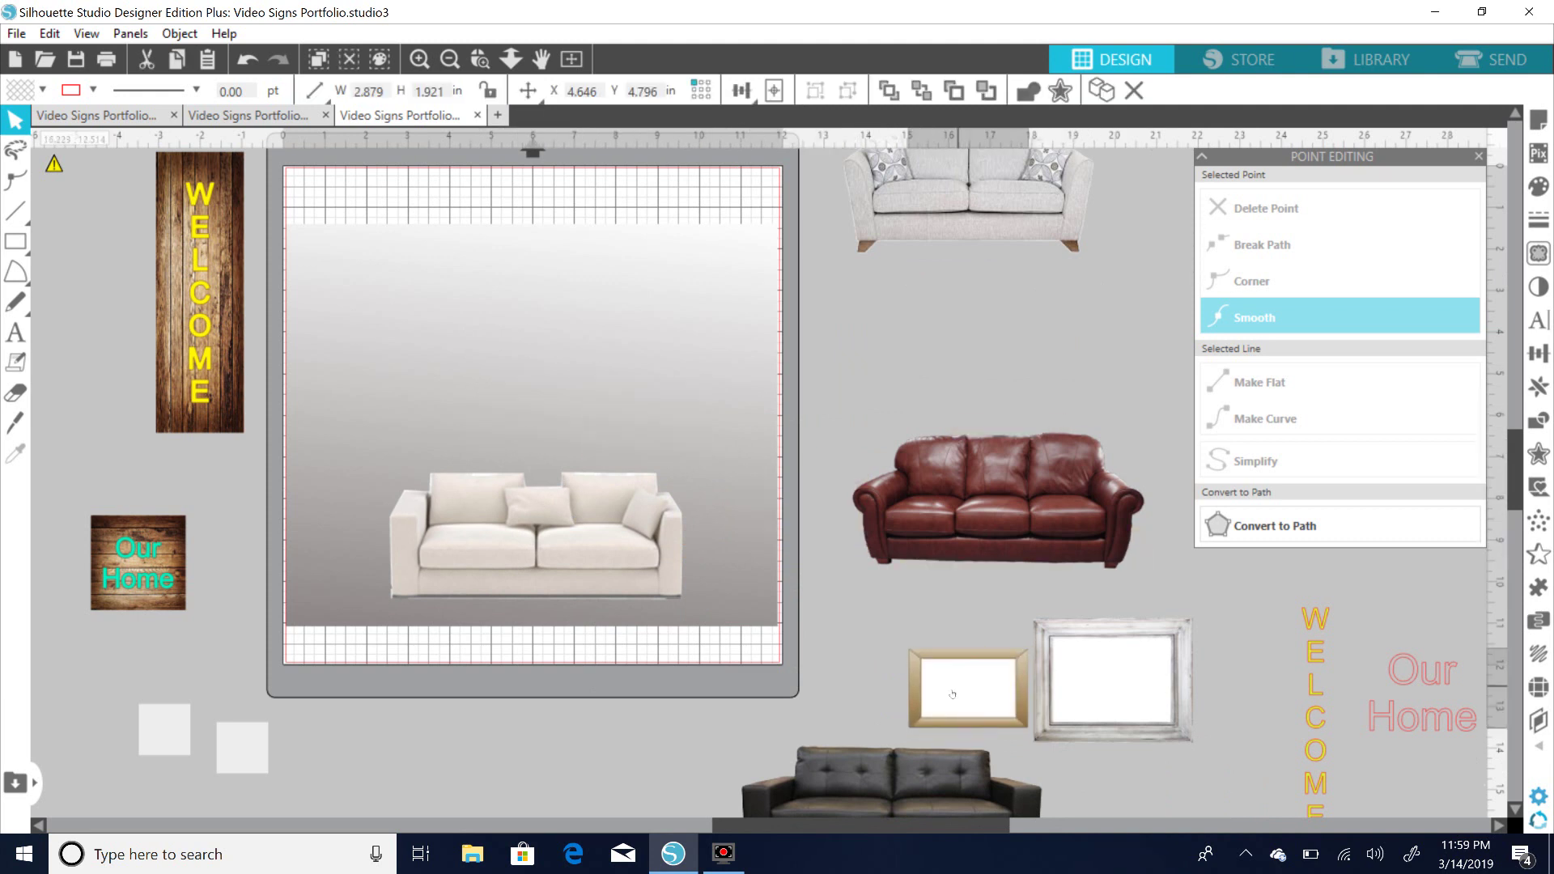
Replace the cream sofa on the background with the light grey patterned-cushion sofa and place the whitewashed frame above it.
drag(476, 474, 506, 550)
drag(1131, 631, 556, 327)
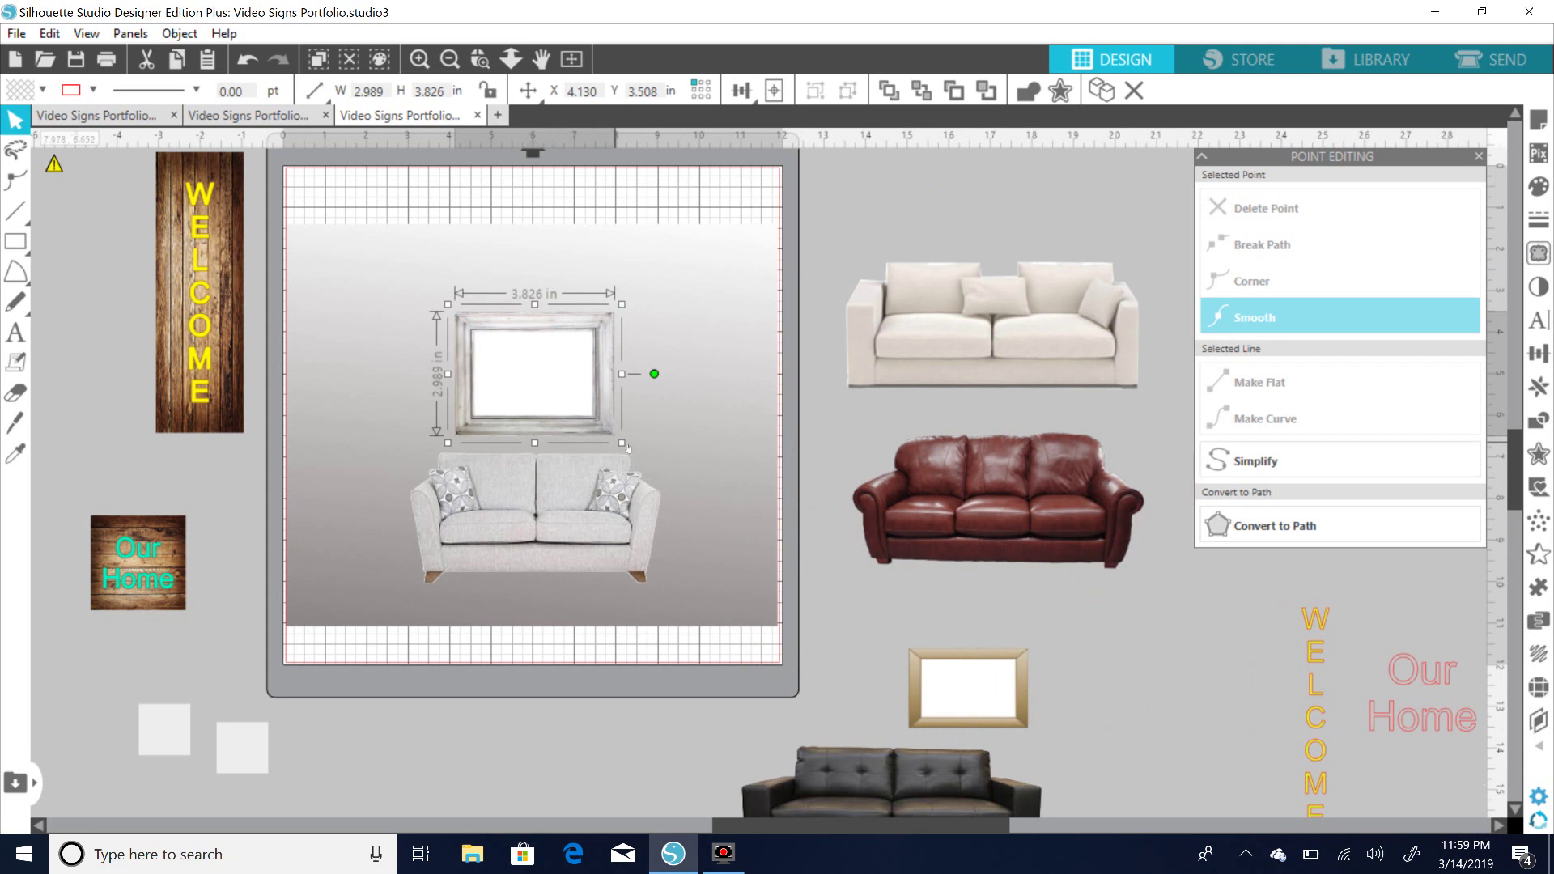
click(628, 448)
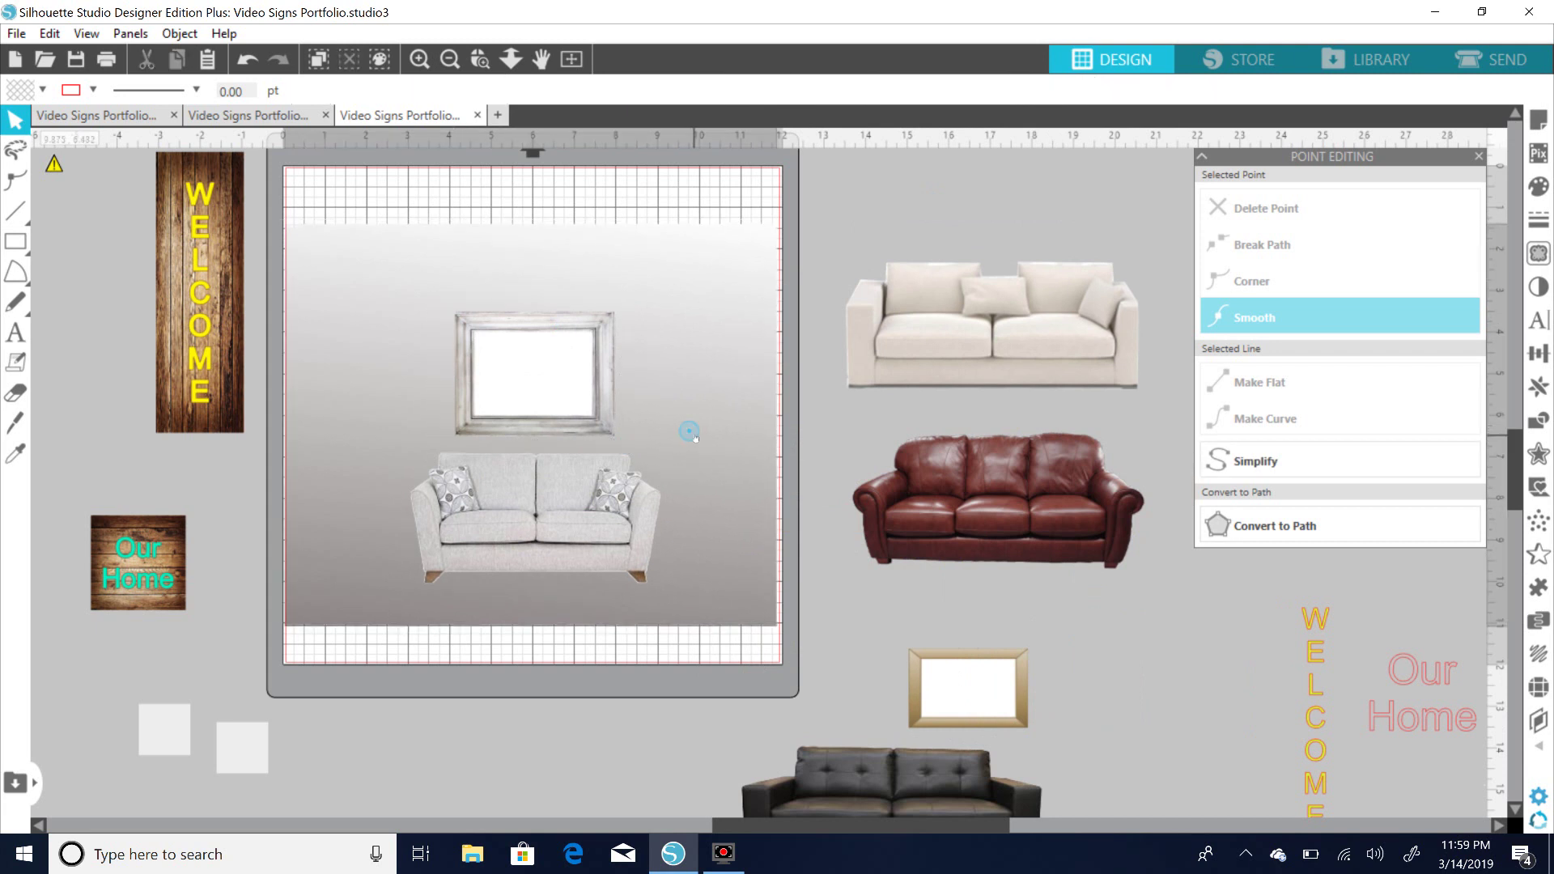
click(687, 409)
Shift the beige square above the mat and move the light grey sofa and whitewashed frame off the background.
drag(1511, 481, 1511, 444)
drag(463, 248, 362, 246)
double_click(355, 251)
click(596, 245)
drag(575, 713, 1004, 307)
drag(606, 557, 1443, 685)
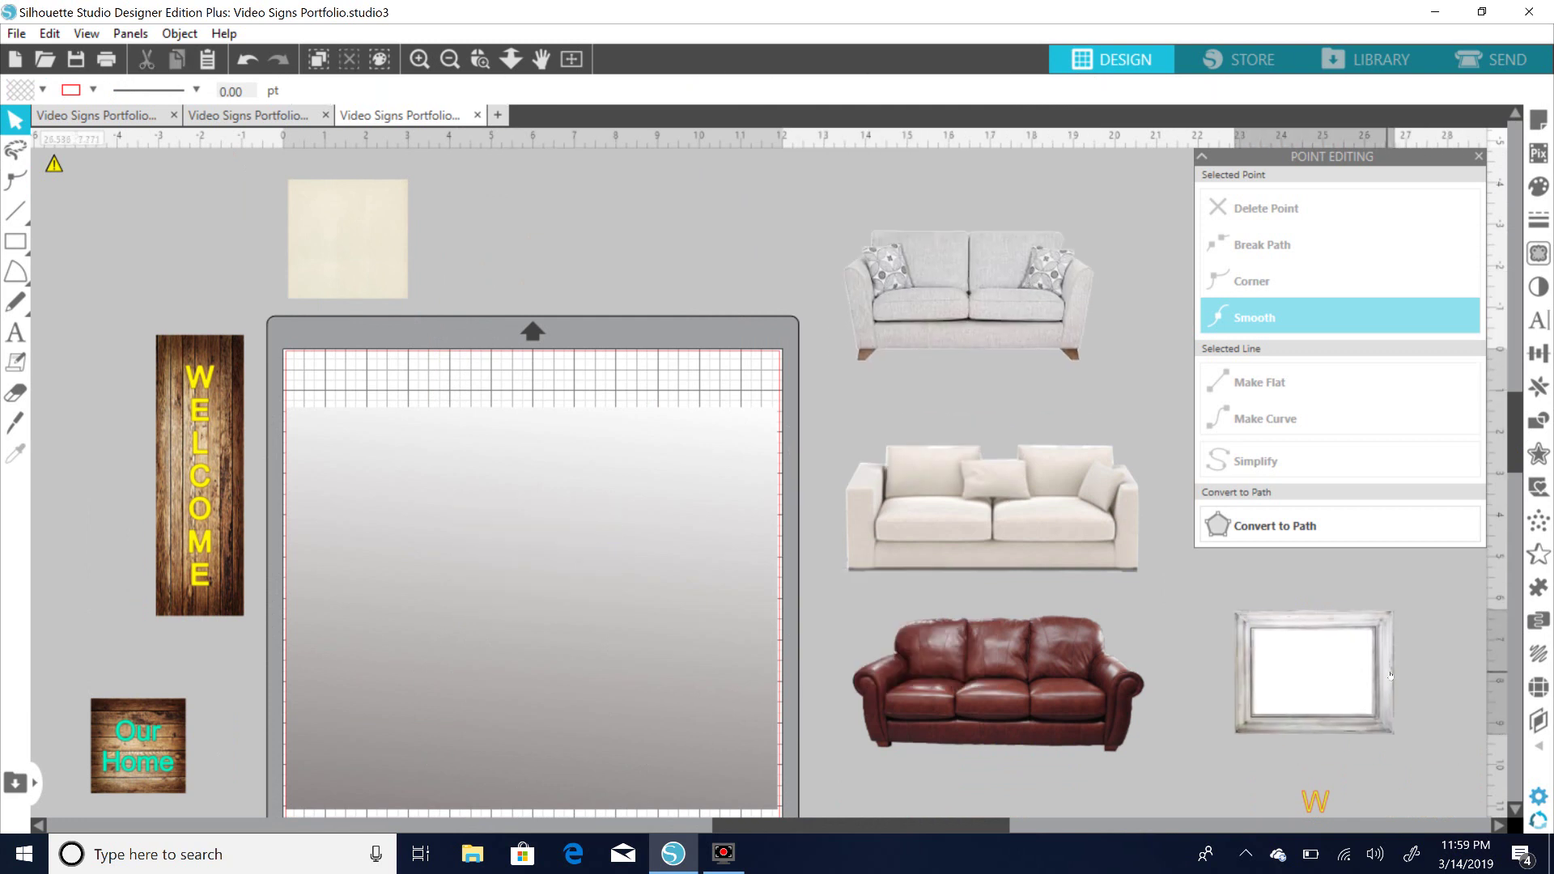
Place the WELCOME sign on the lower-left part of the background and scale it down to about 1.657 x 5.291 in.
drag(213, 537, 424, 711)
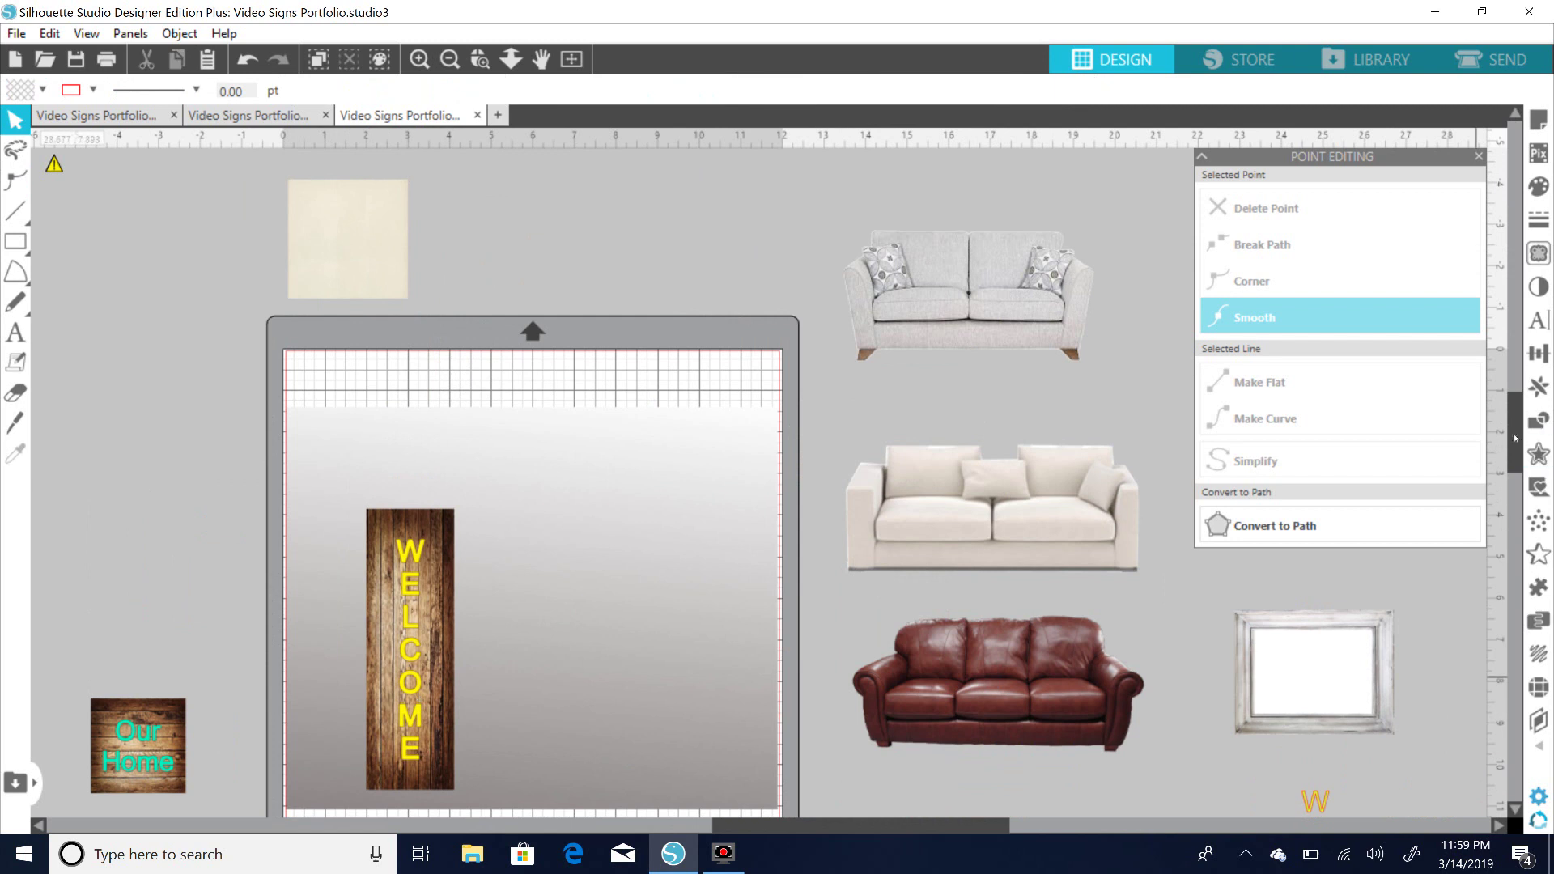
drag(1514, 438, 1515, 471)
drag(405, 477, 369, 486)
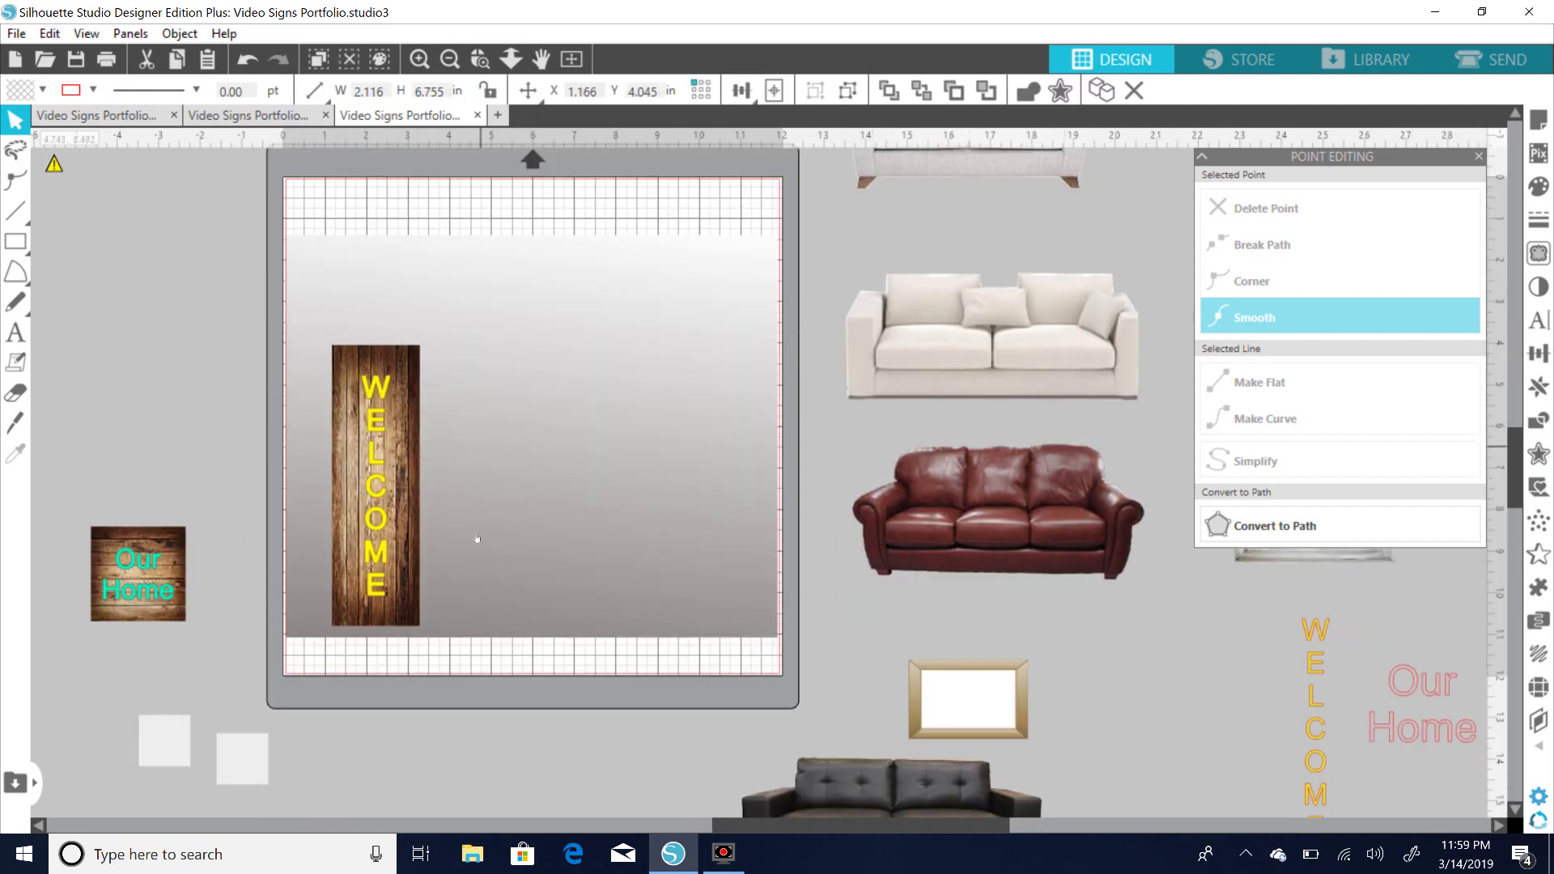
click(487, 284)
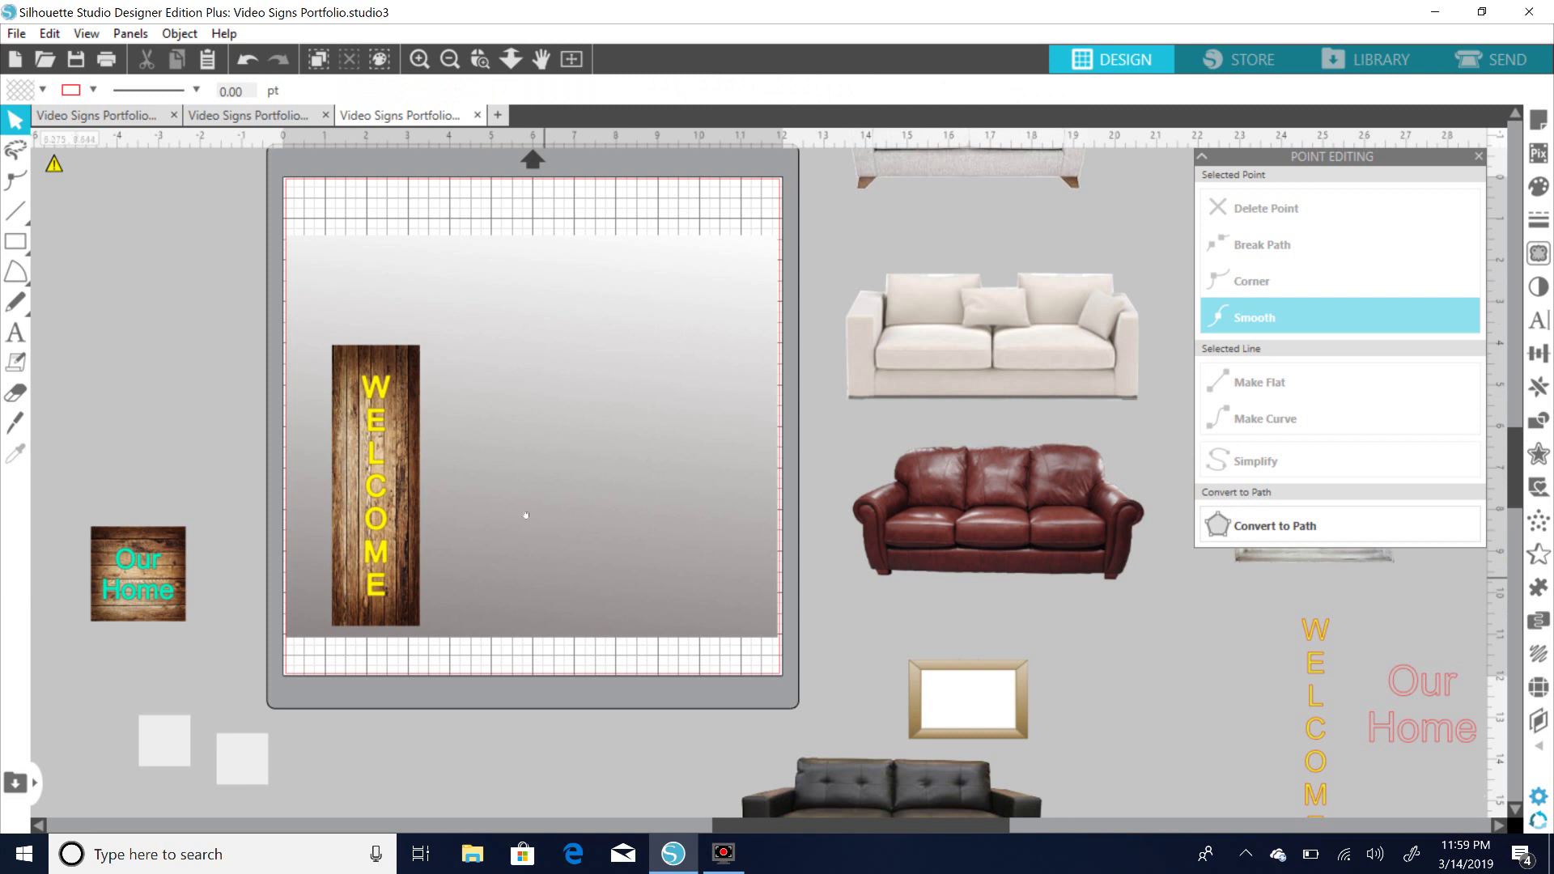
click(406, 412)
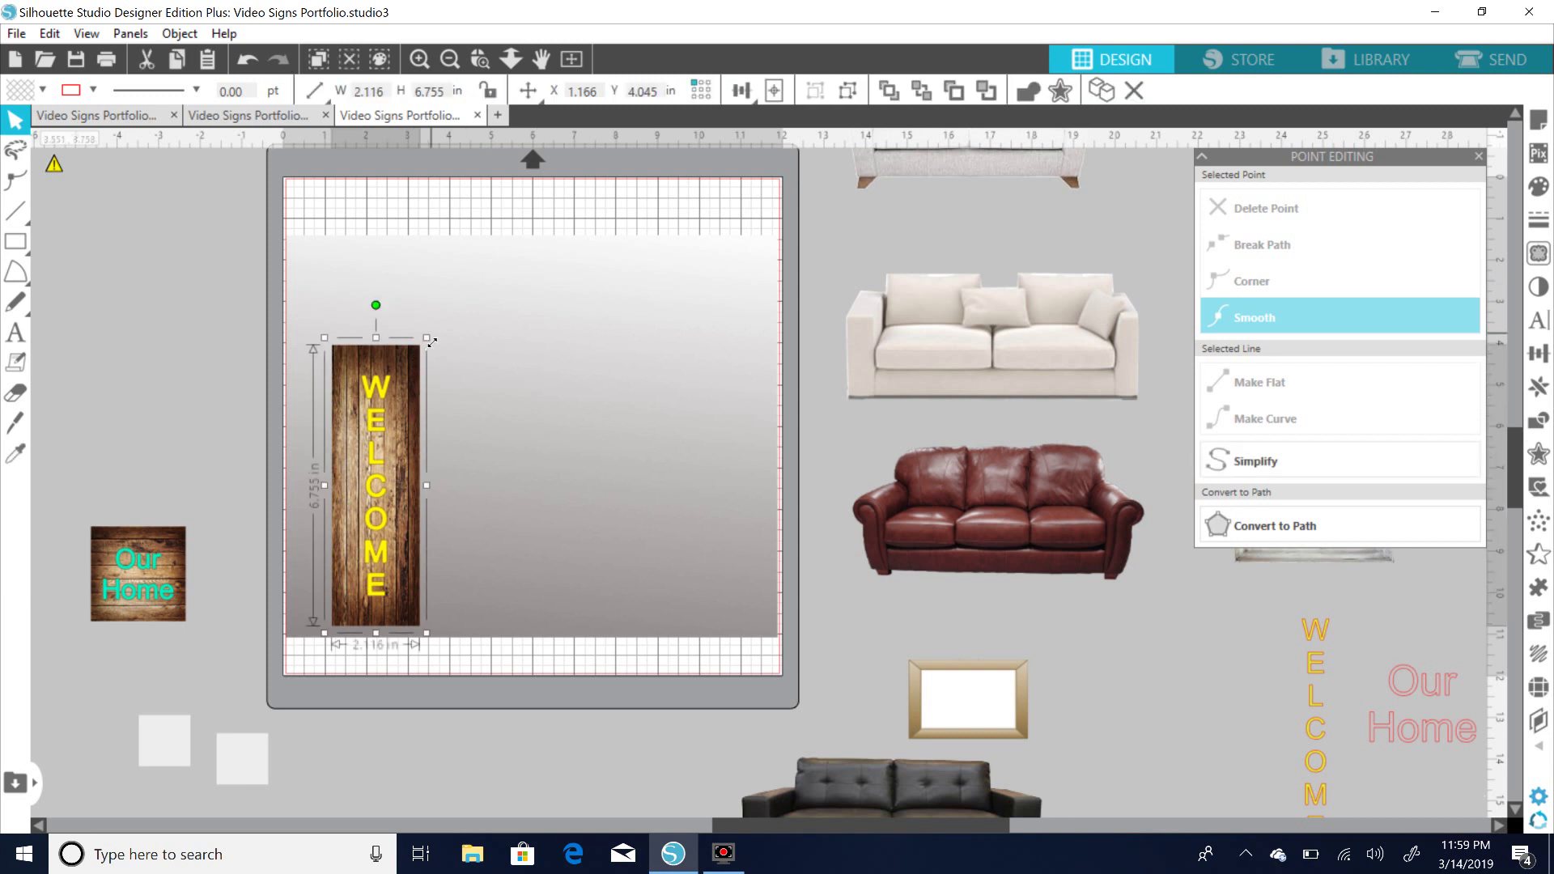
drag(422, 352, 404, 401)
drag(373, 518, 392, 514)
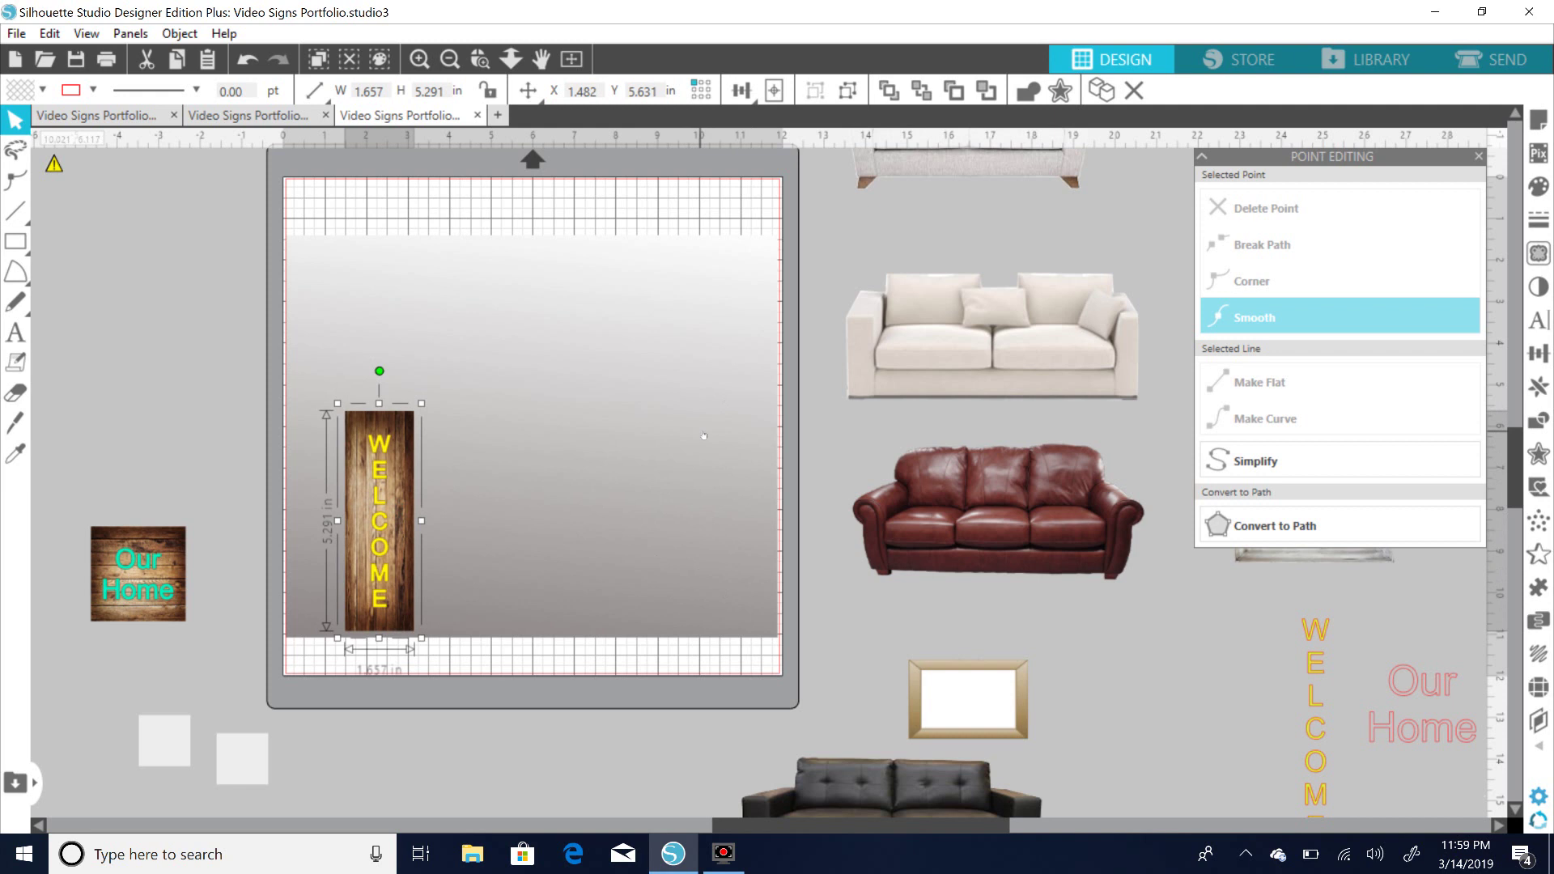
drag(380, 526, 374, 527)
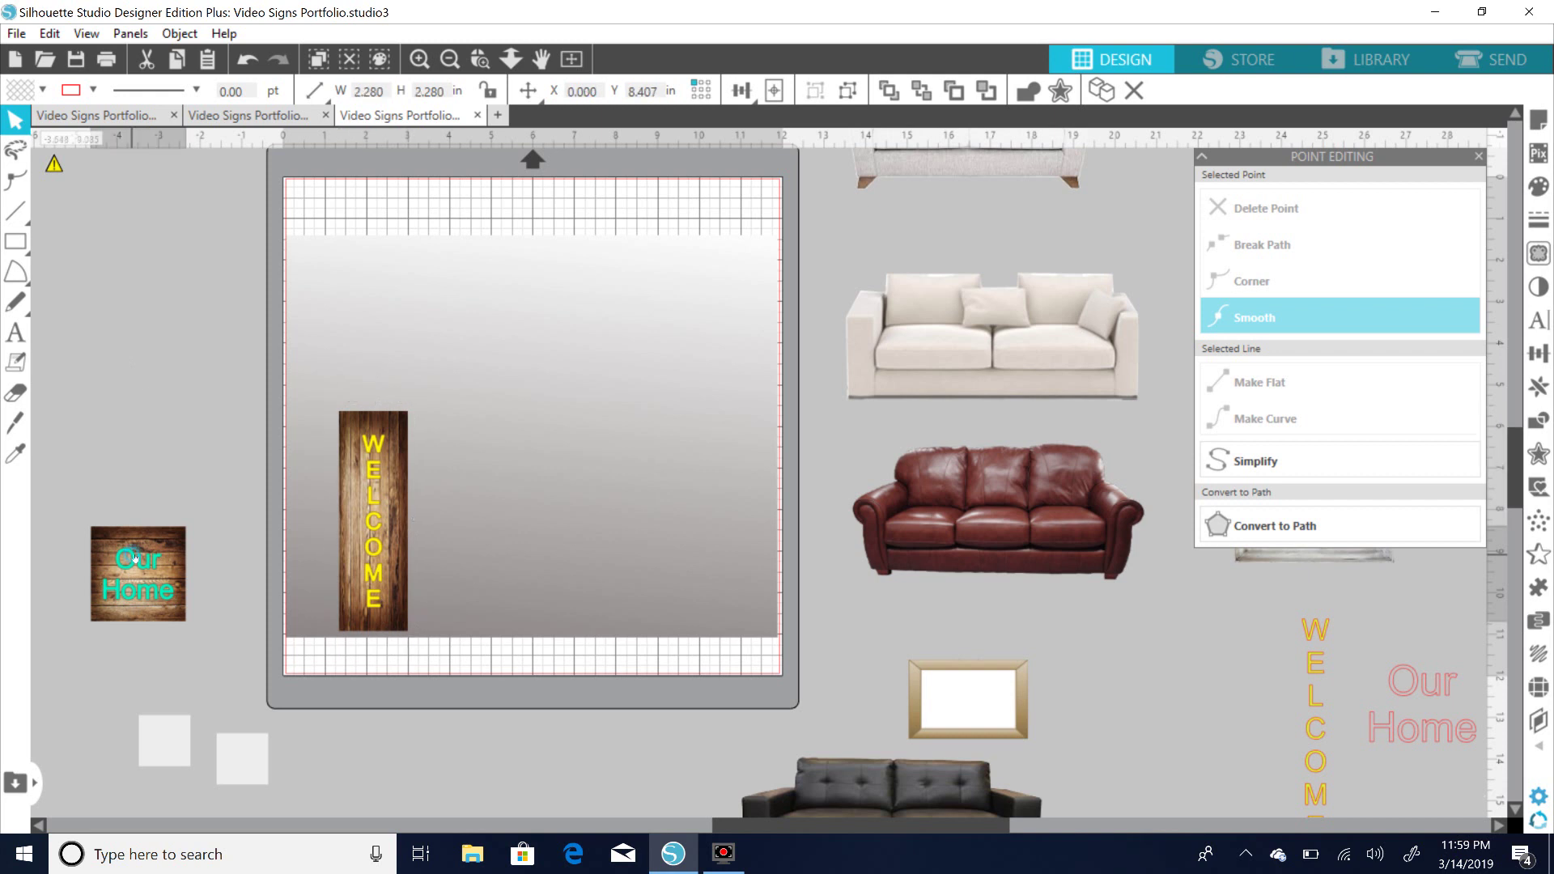
Swap the WELCOME sign on the background for the wooden Our Home sign, centred above the cream sofa.
drag(138, 559, 133, 575)
drag(333, 469, 101, 283)
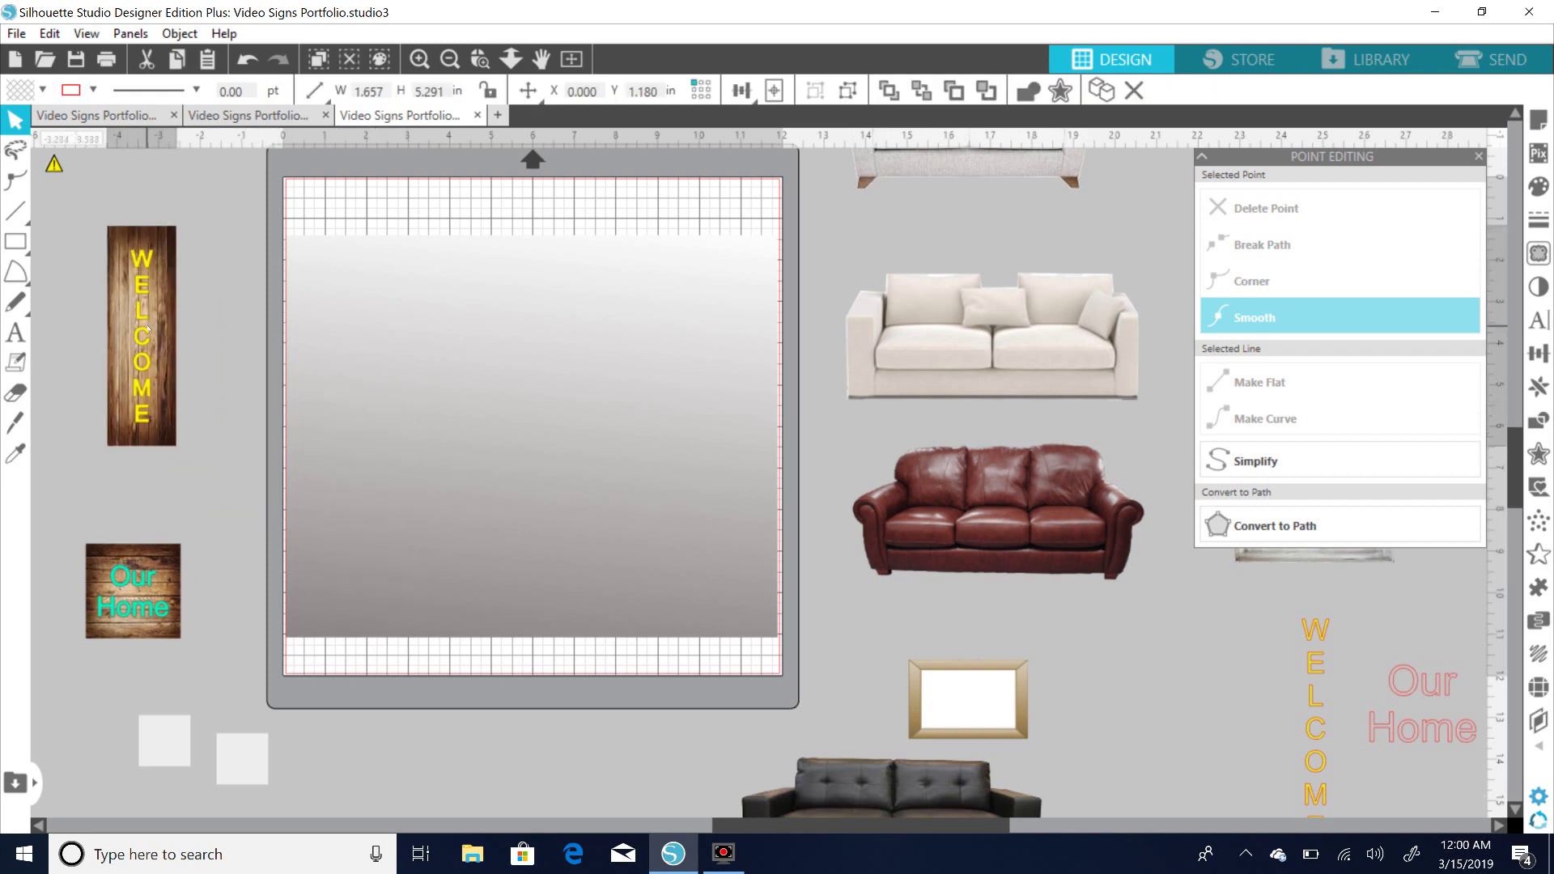
drag(158, 567, 541, 356)
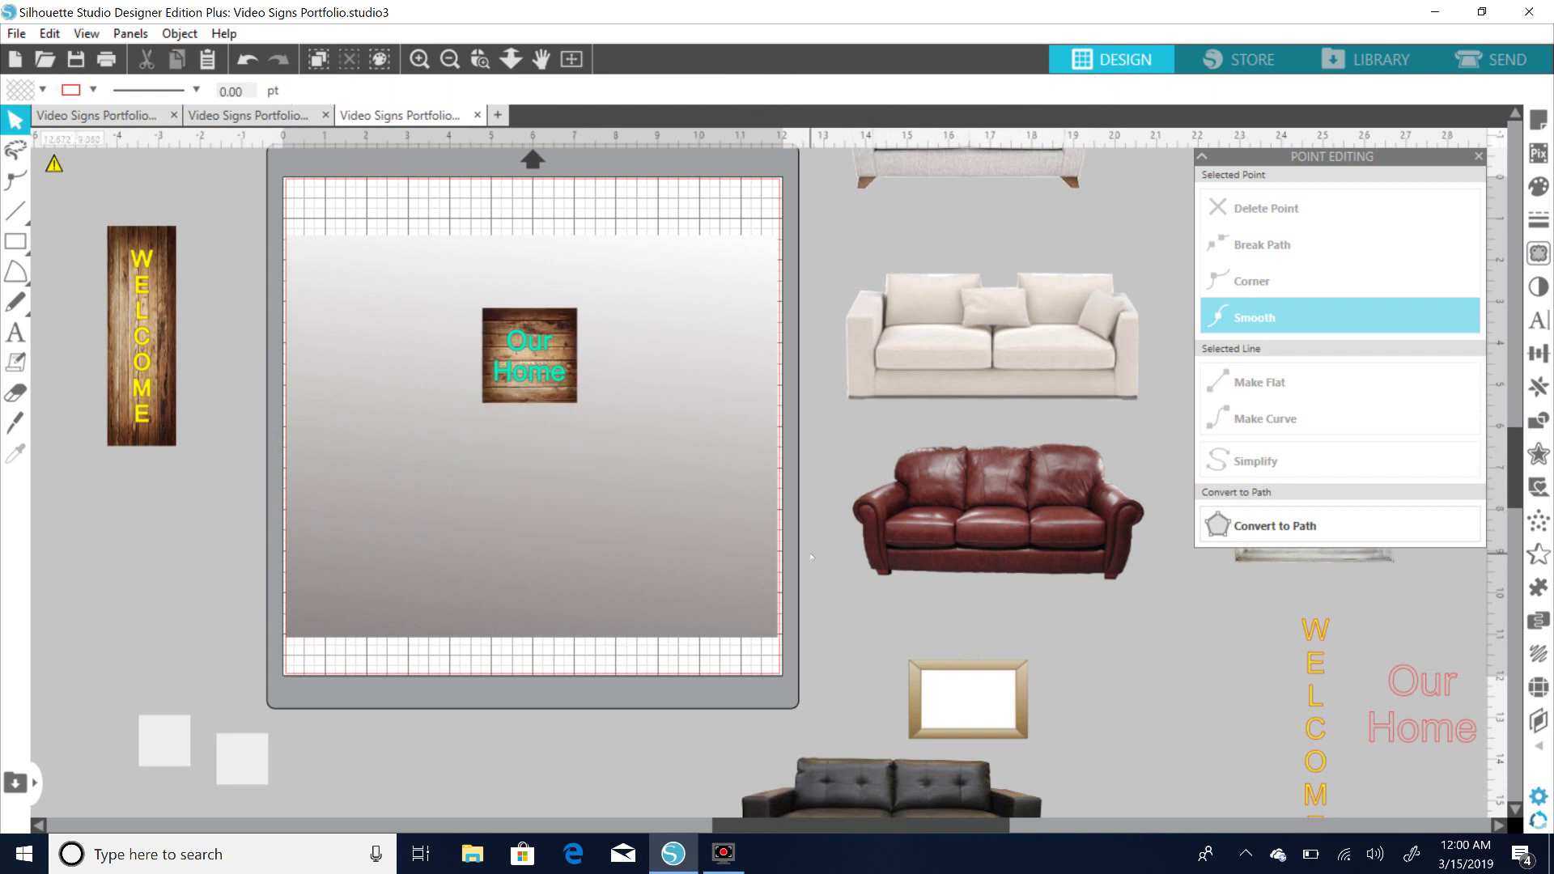
drag(933, 369, 482, 583)
drag(510, 367, 533, 398)
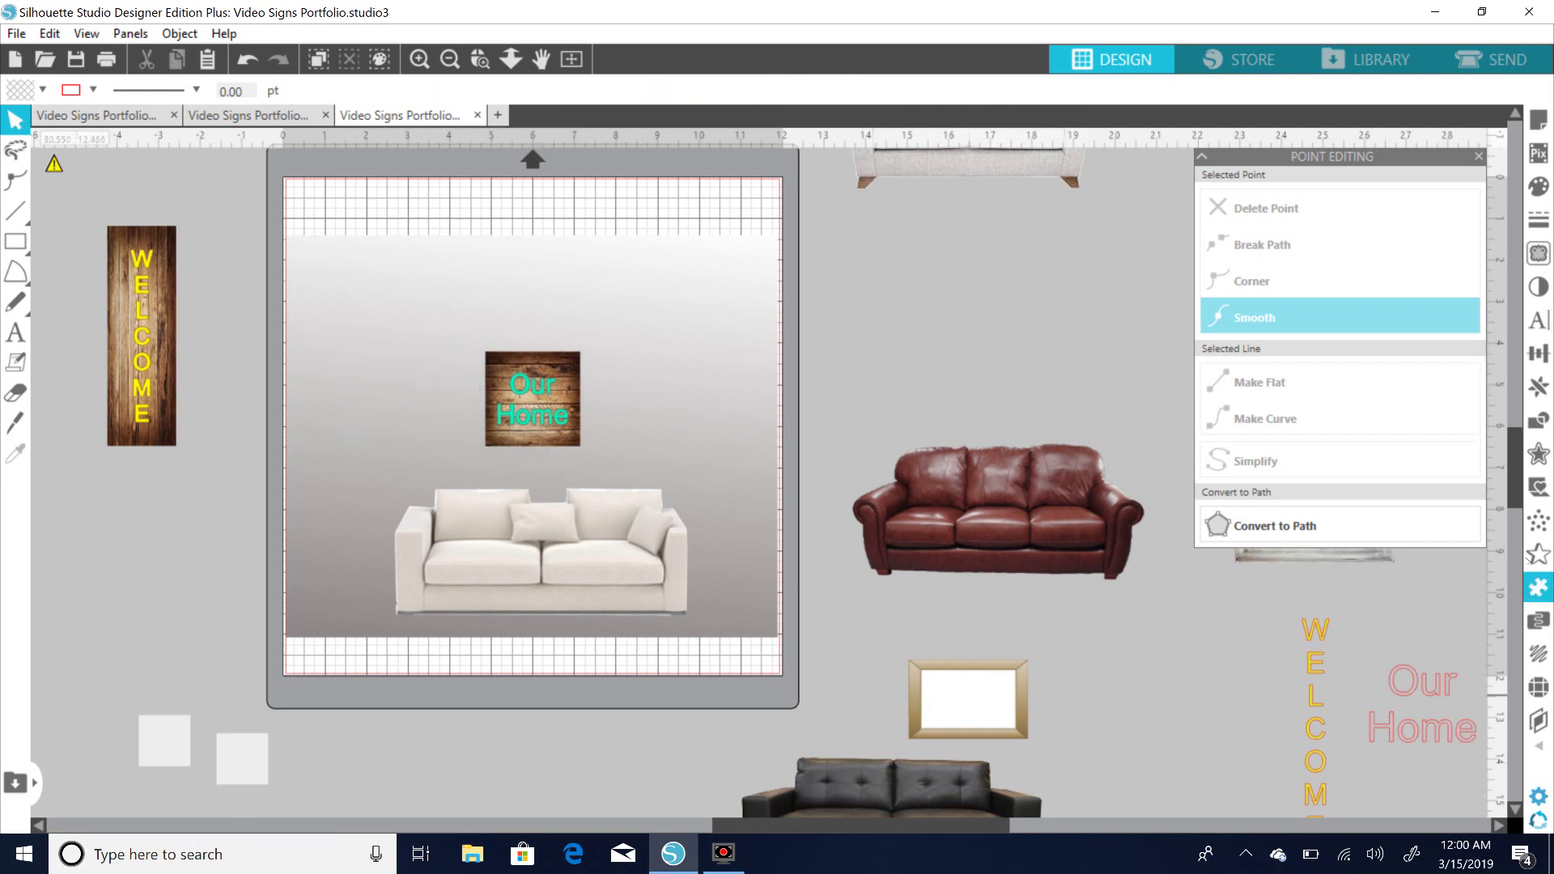
Replace the cream sofa with the light grey sofa and move the wooden Our Home sign off the mat, above the cream sofa.
drag(1512, 479, 1515, 515)
scroll(475, 478, down, 2)
scroll(476, 479, up, 4)
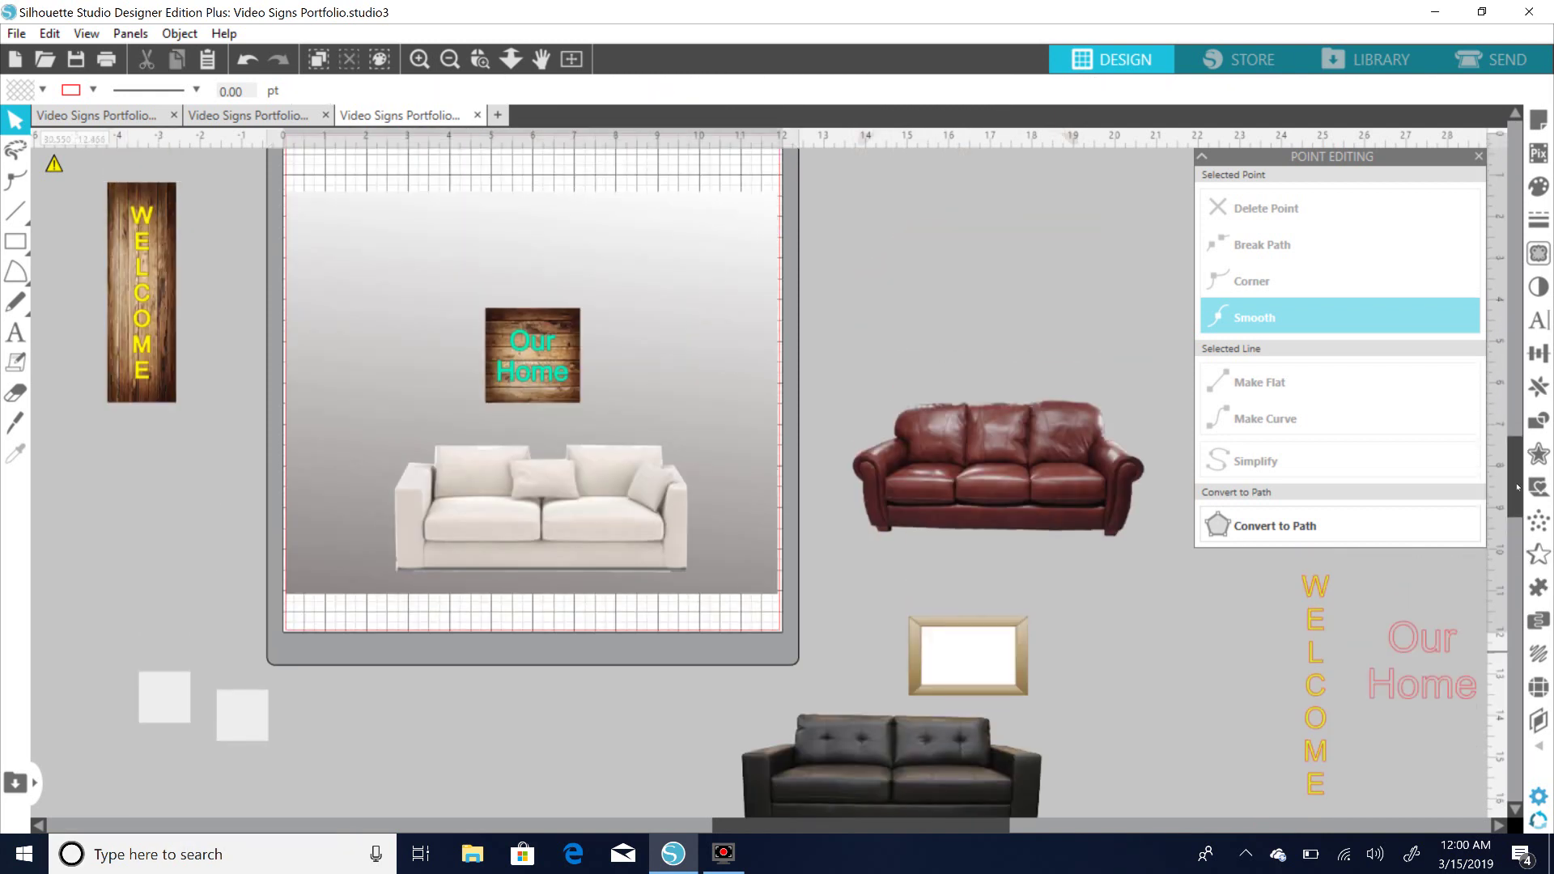
drag(949, 188, 949, 305)
drag(516, 571, 982, 400)
drag(968, 285, 529, 608)
drag(553, 459, 924, 294)
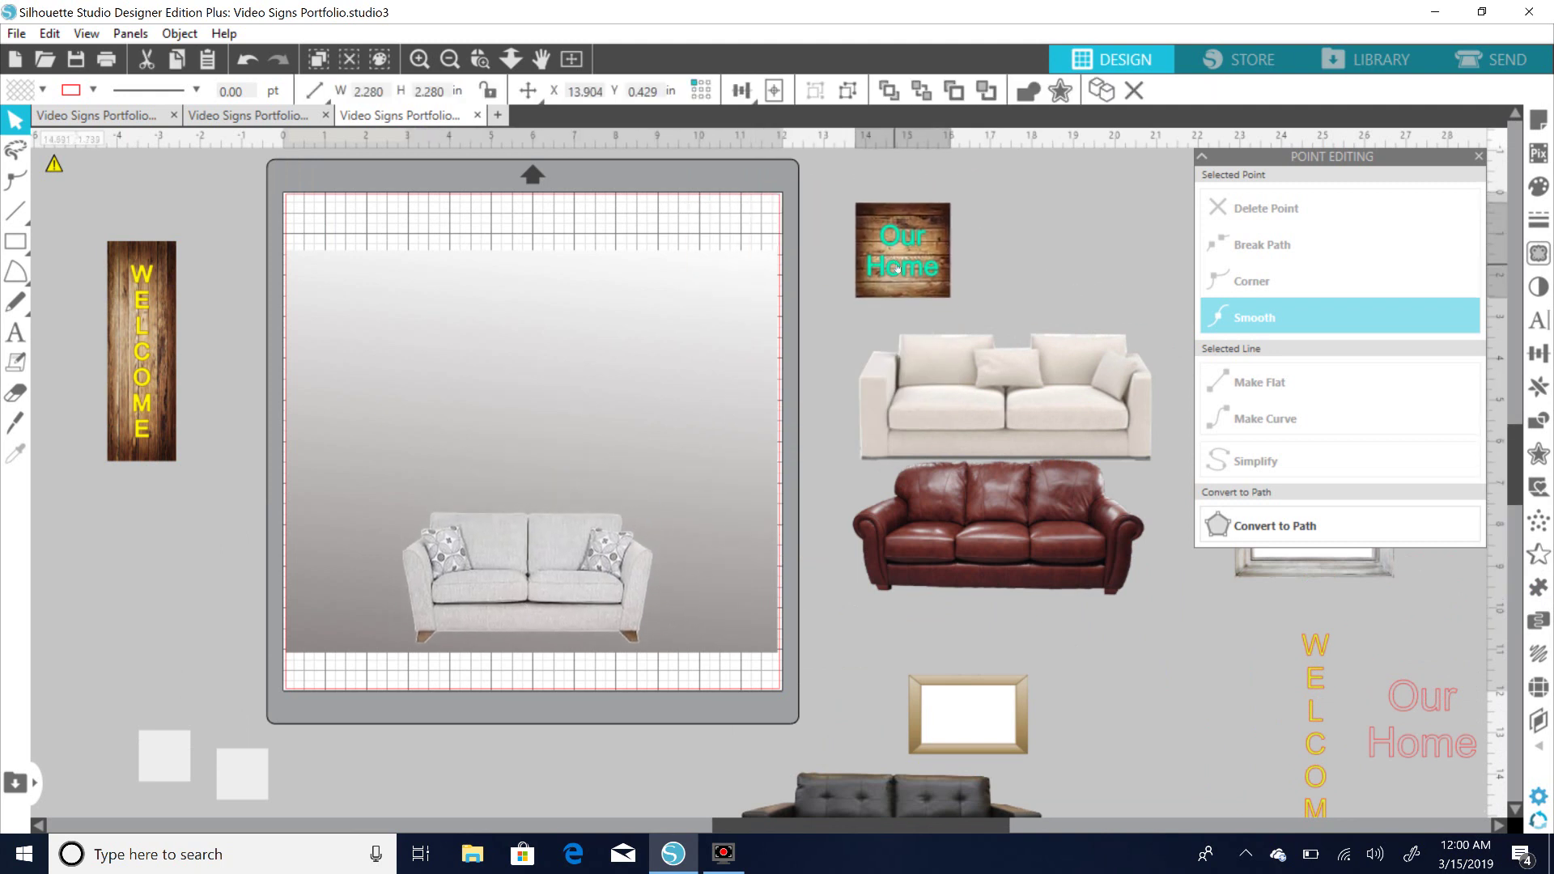
Place the outlined Our Home text above the light grey sofa and try green, magenta, orange and pink fills on it.
drag(1390, 756, 506, 469)
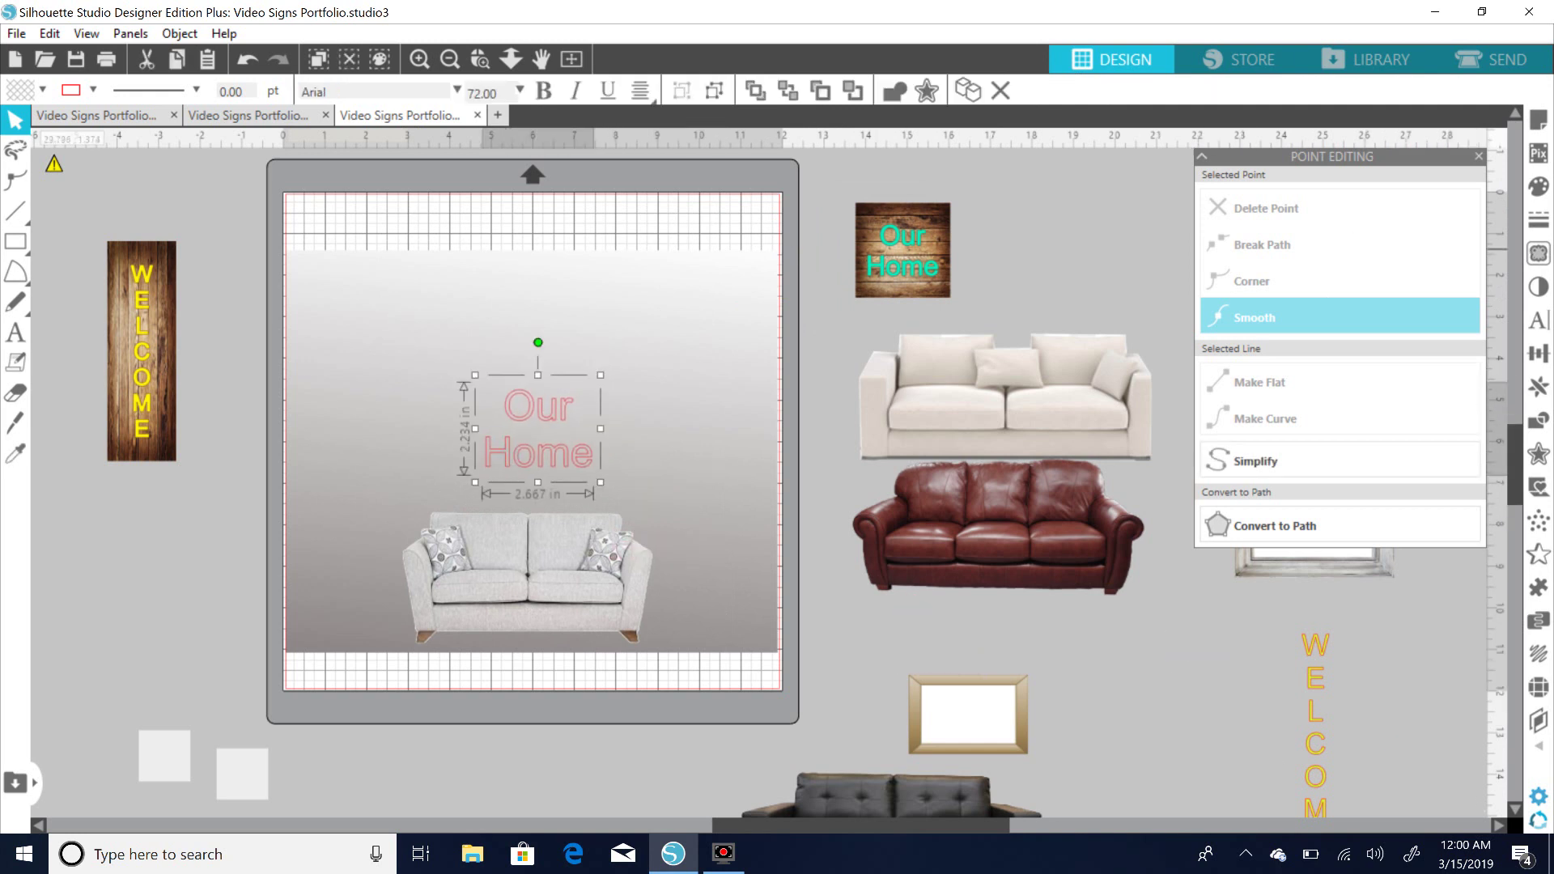
click(1539, 186)
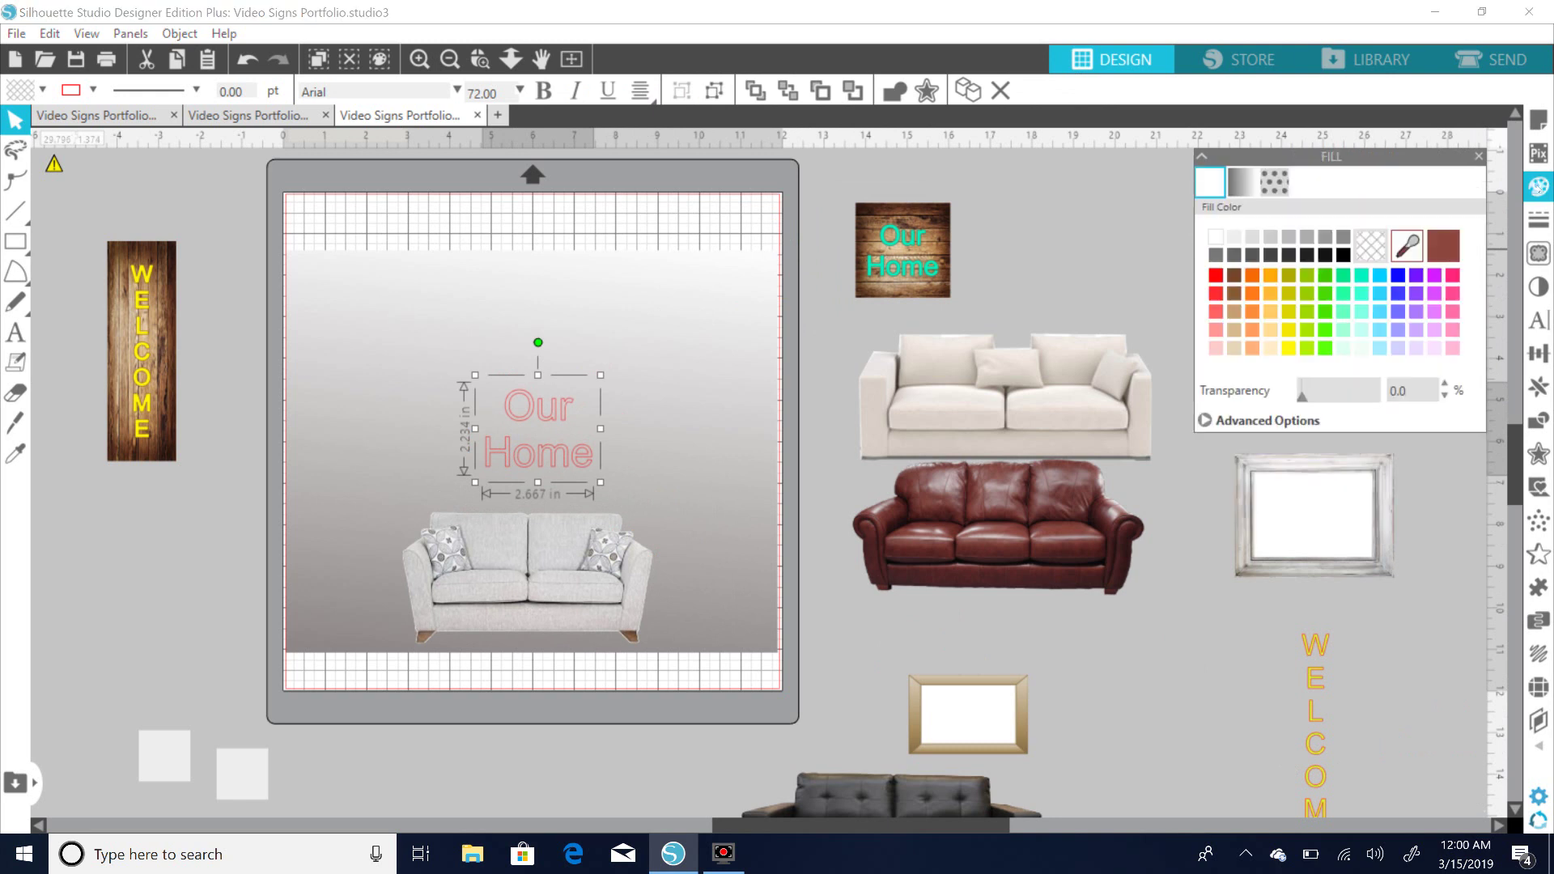
click(1326, 276)
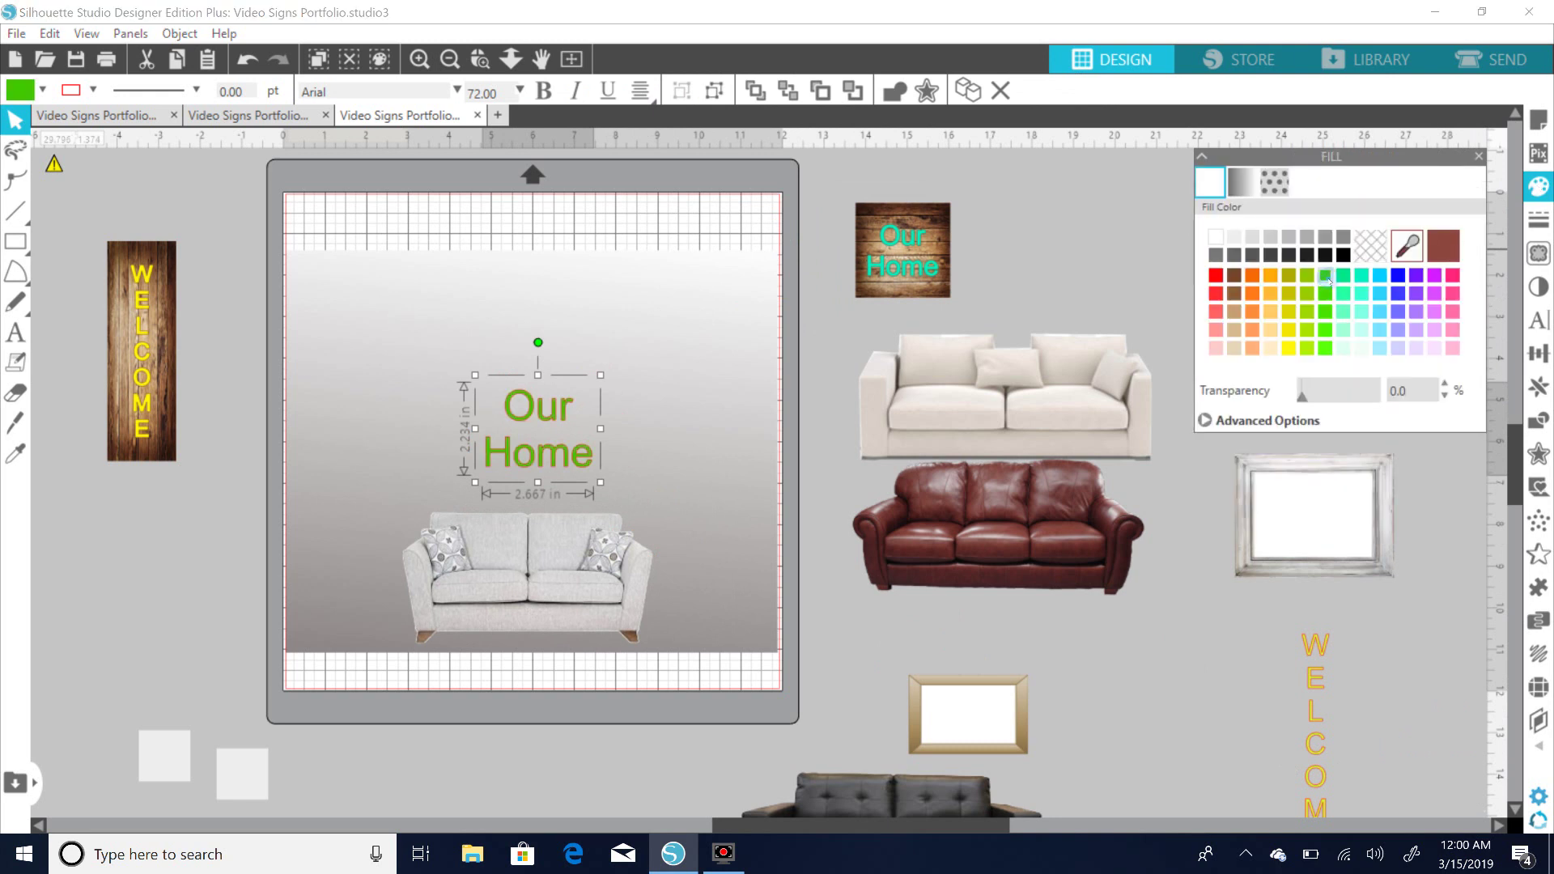
click(1435, 293)
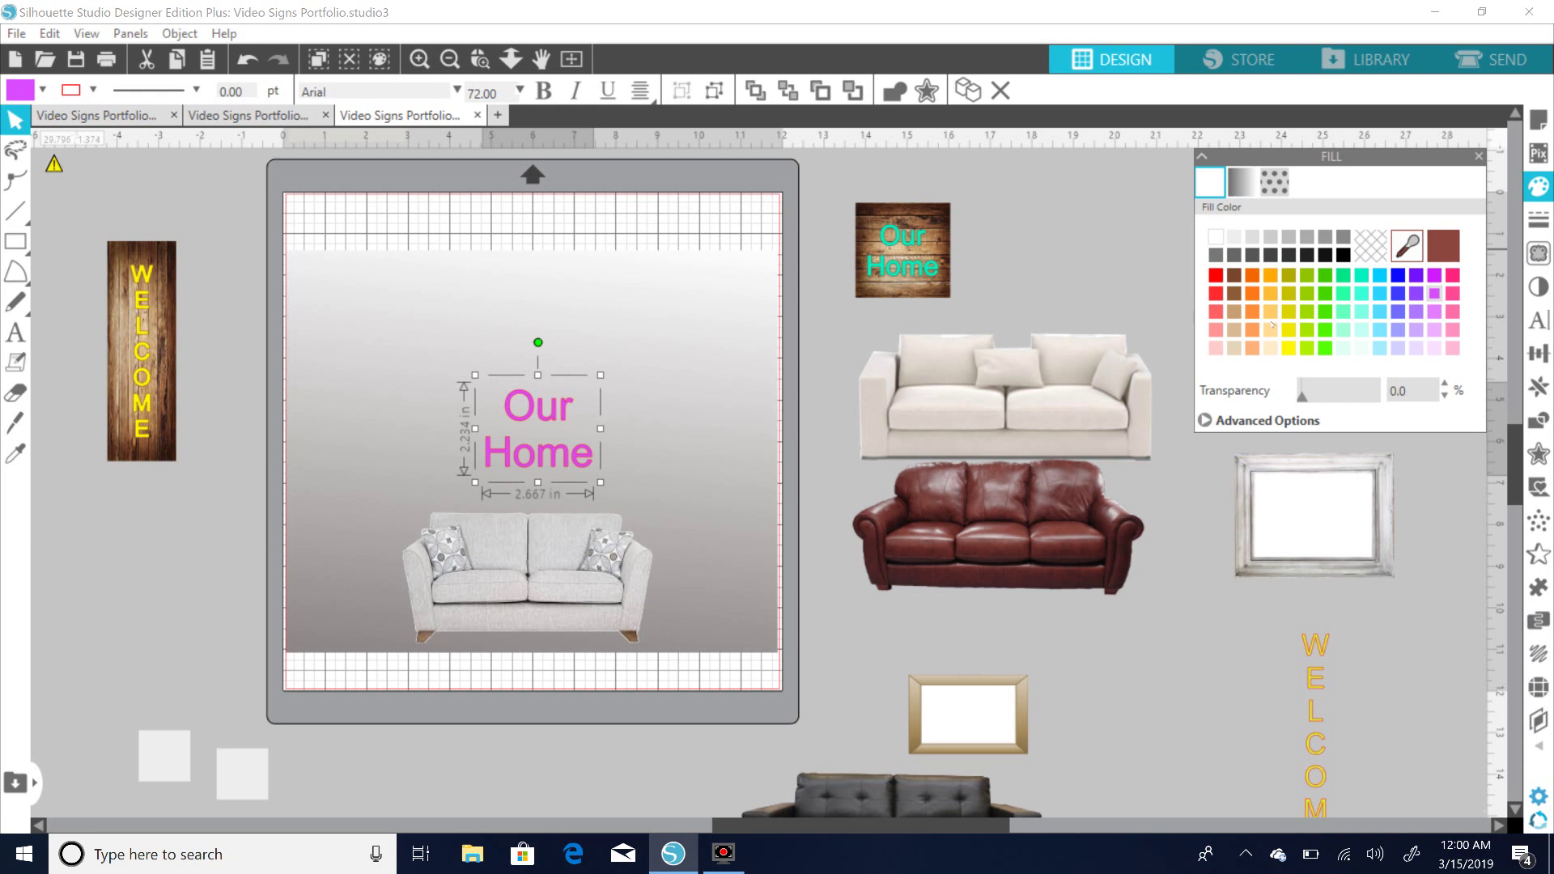
click(1251, 314)
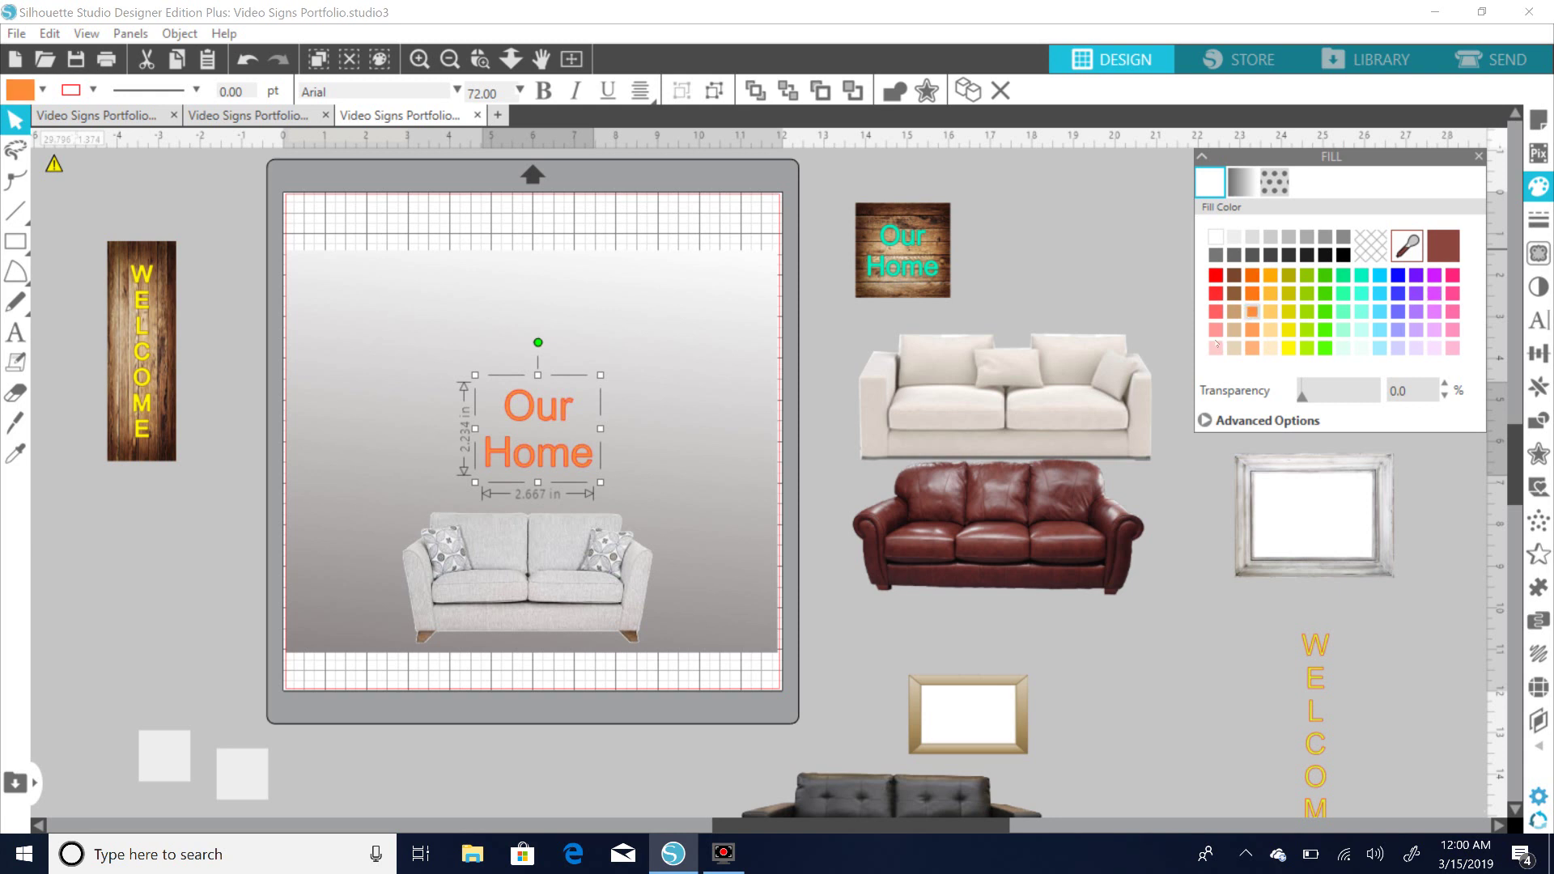
click(1218, 330)
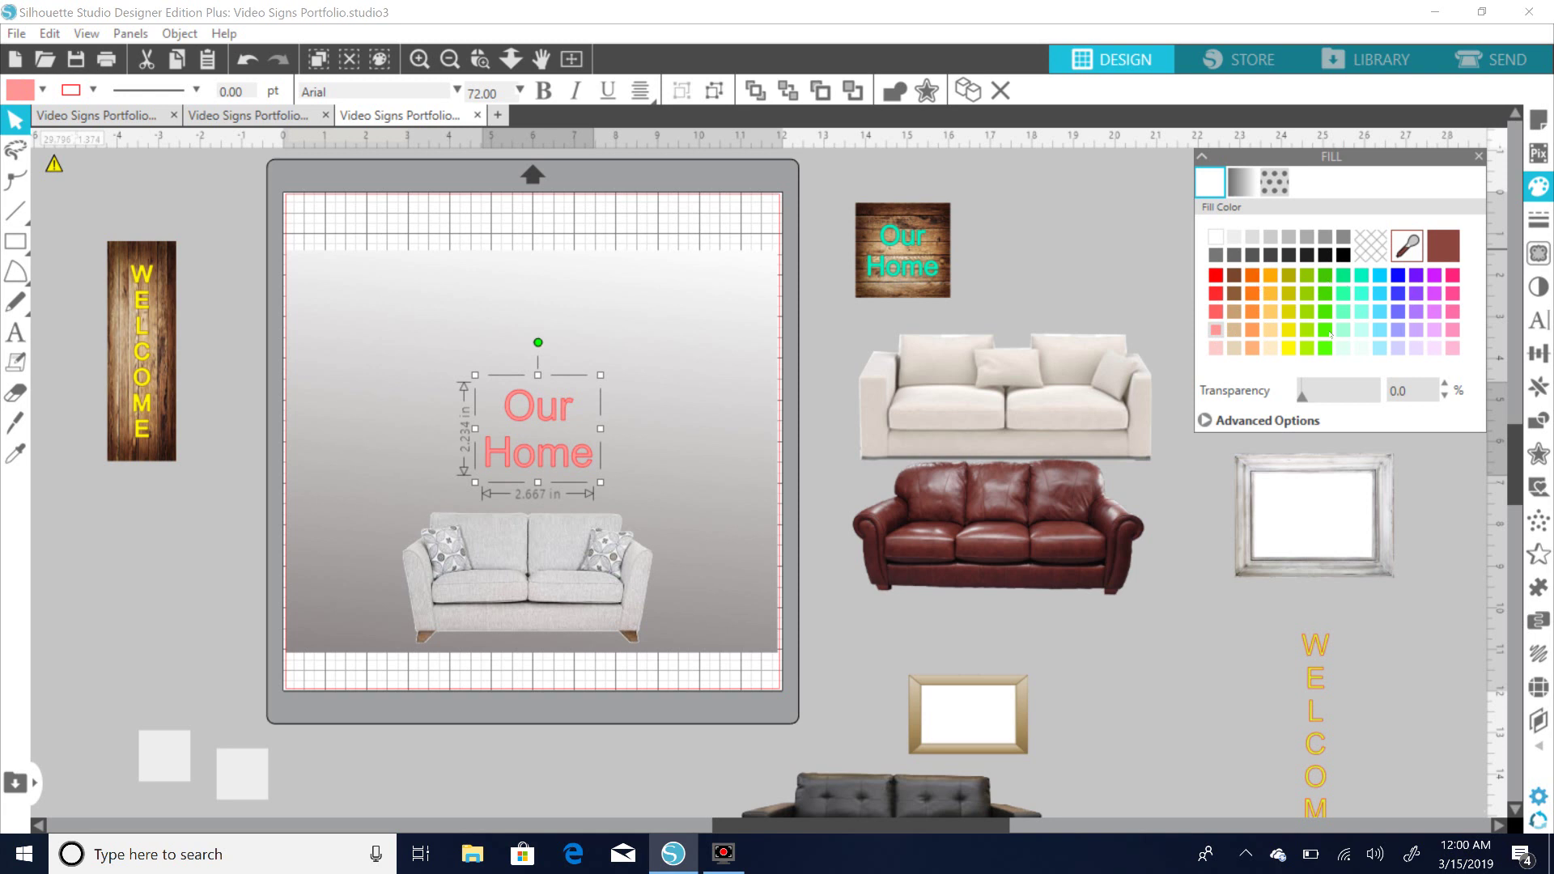
Fill the Our Home text with the custom blue 0018D4 and nudge it slightly left above the sofa.
click(1306, 422)
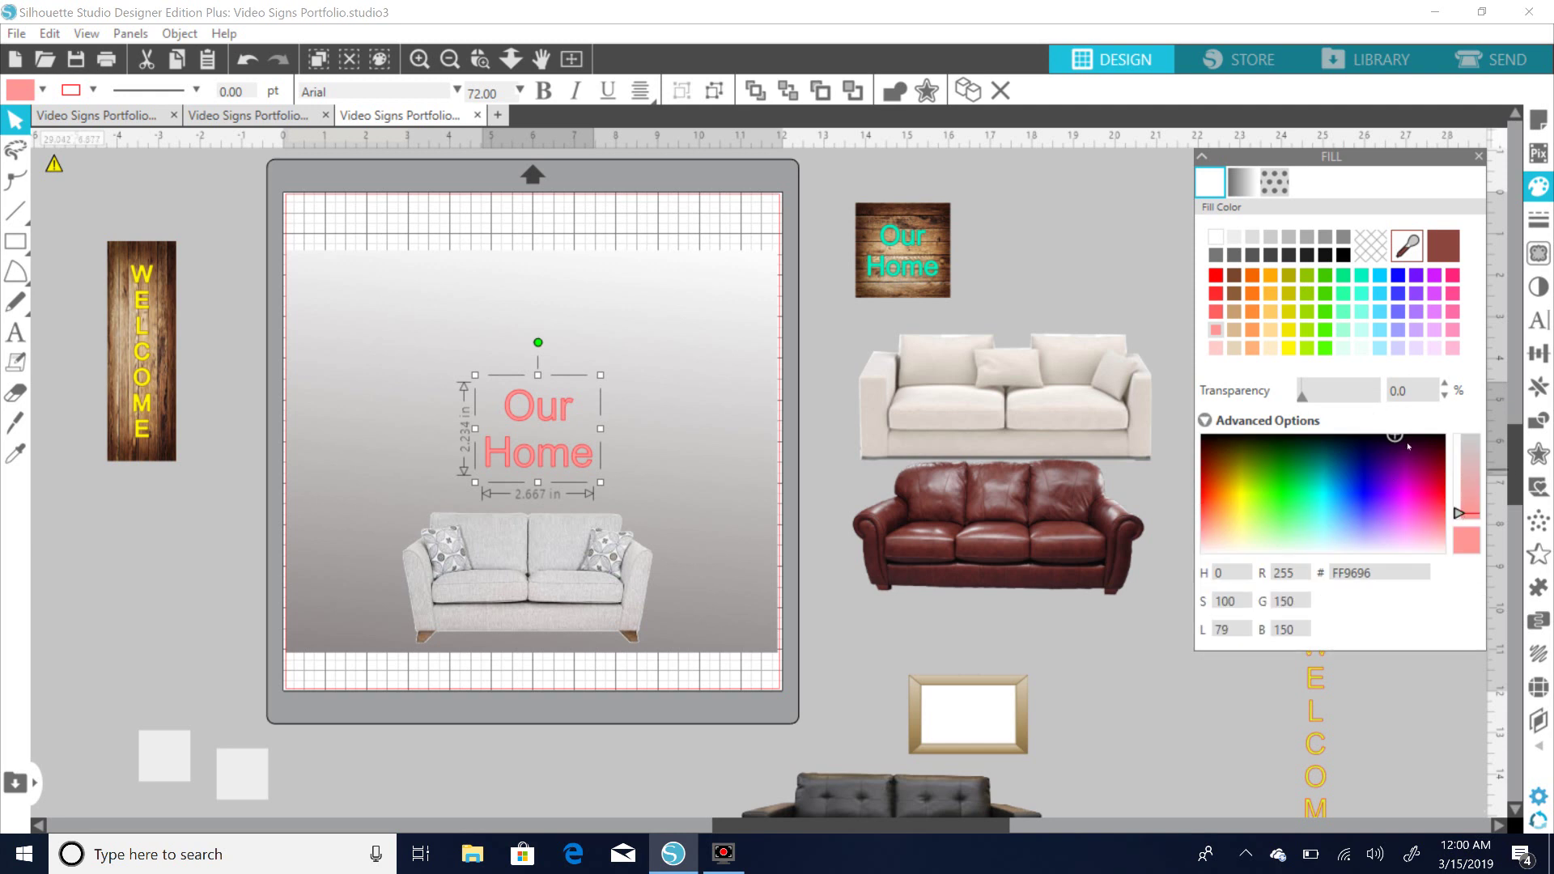
click(1358, 483)
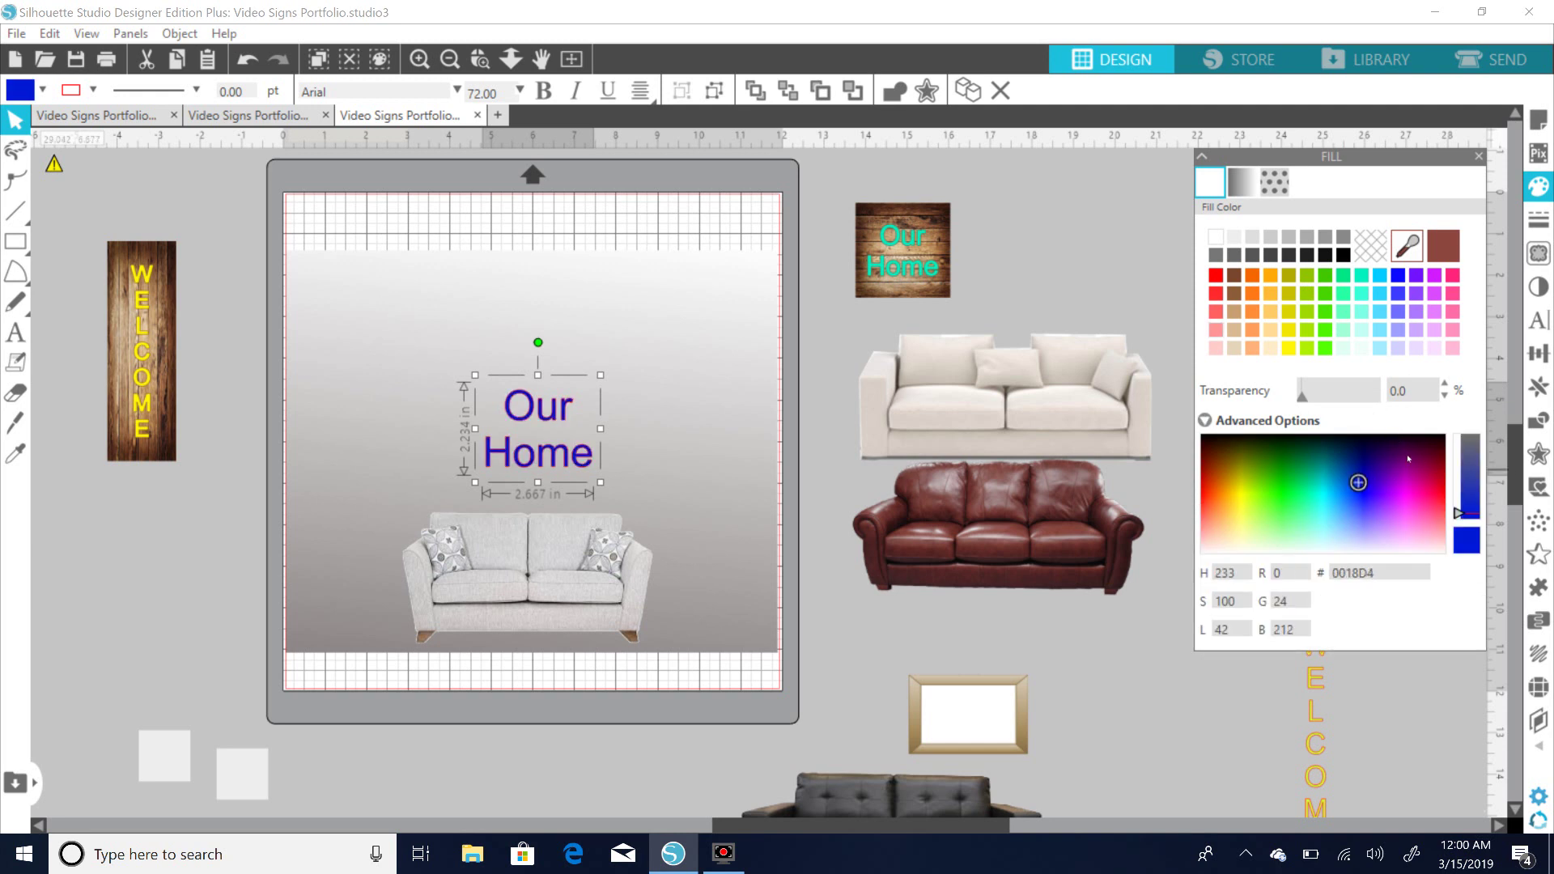
click(859, 337)
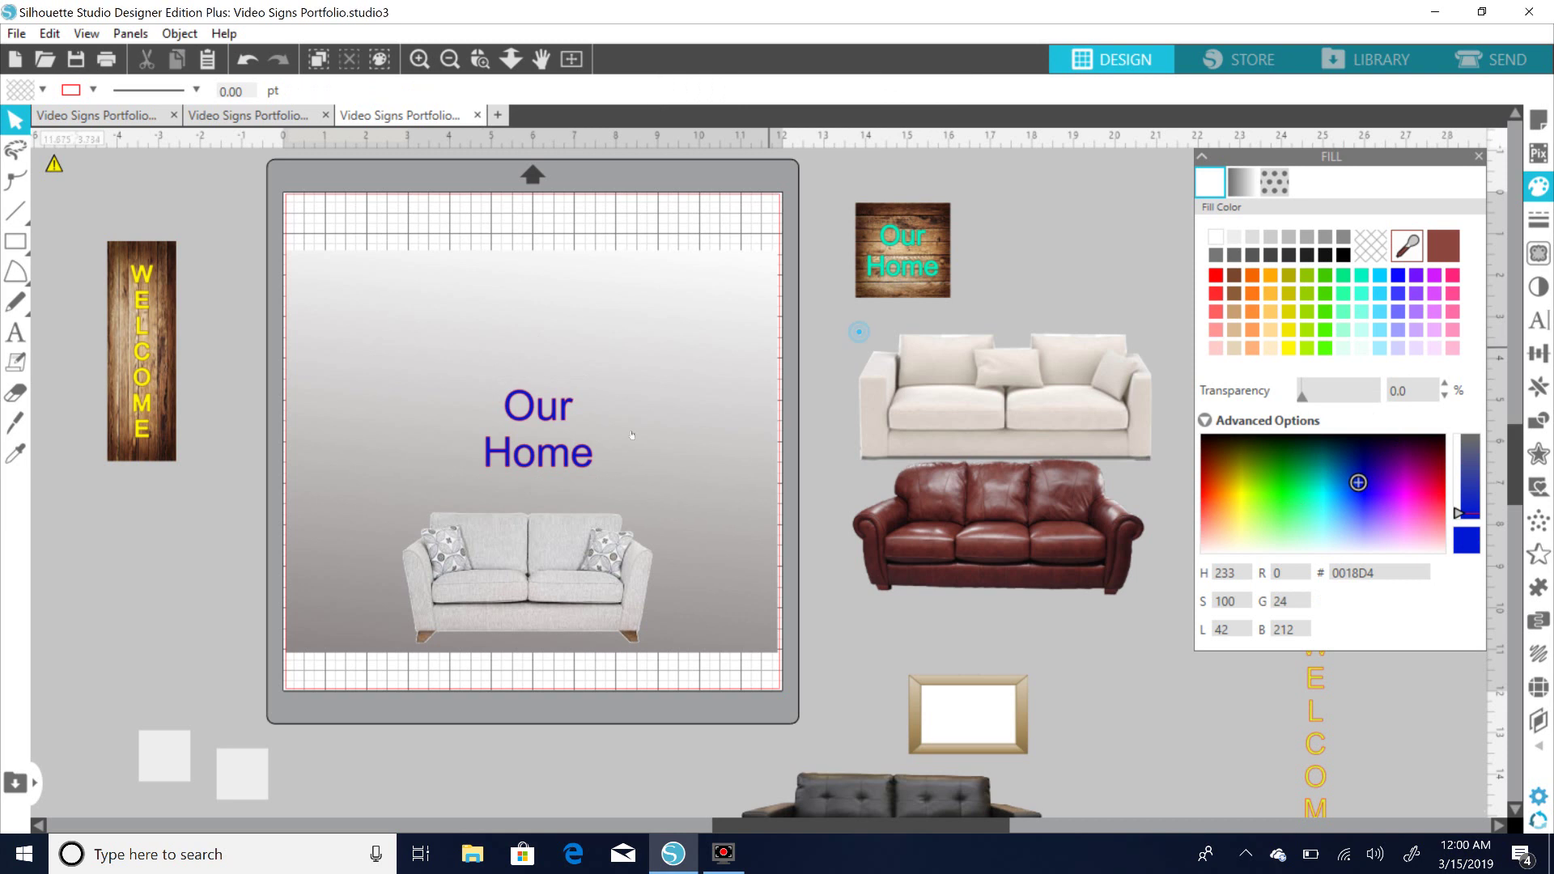
drag(552, 452, 544, 453)
click(544, 454)
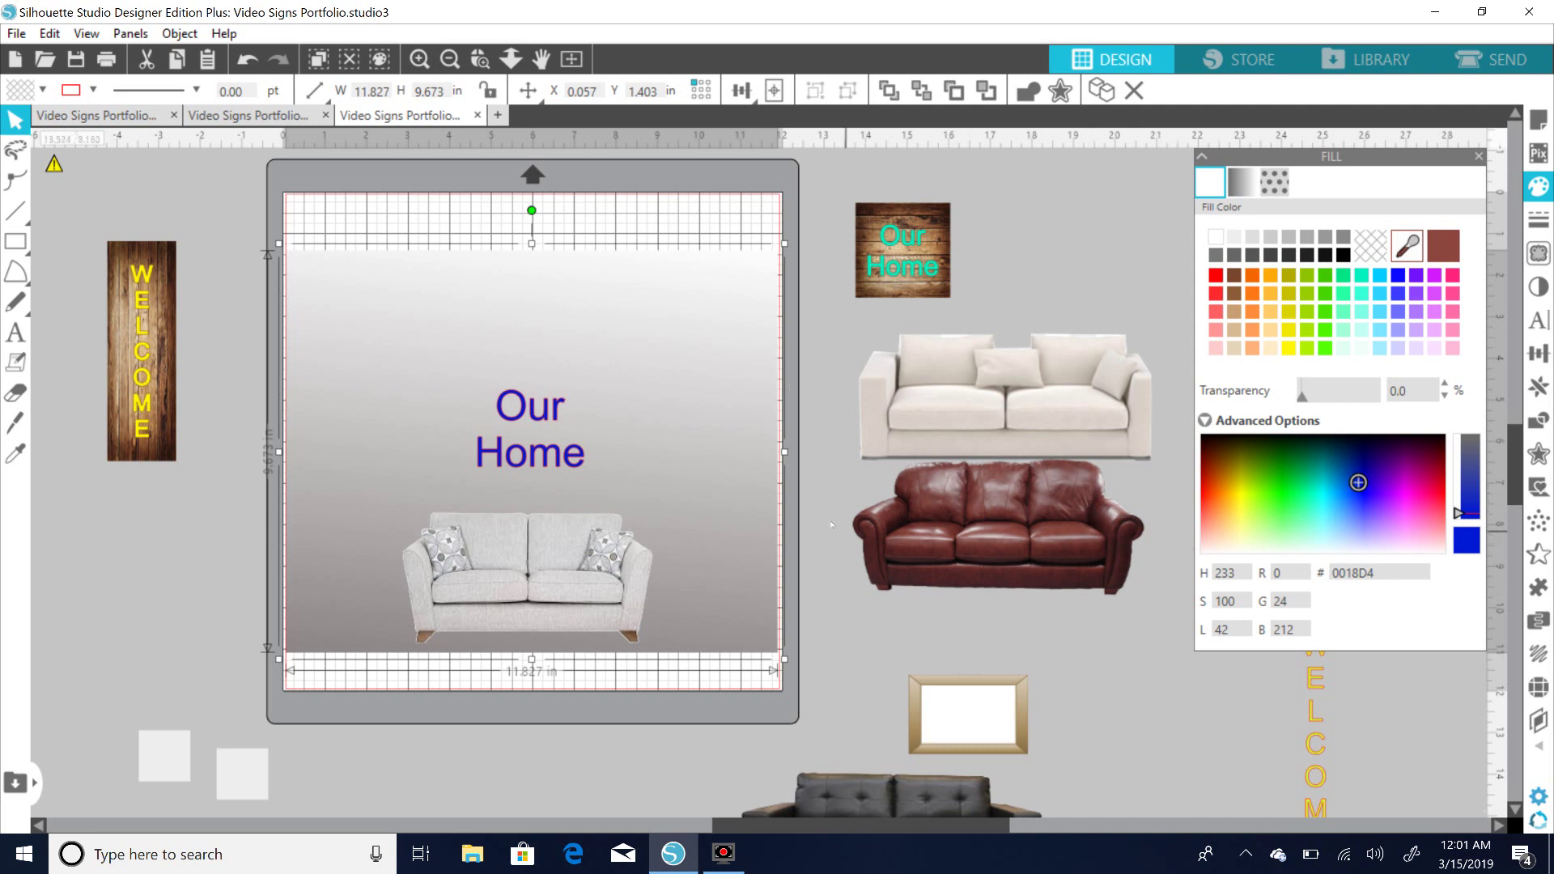
Move the WELCOME sign further down beside the mat, just above the two light grey squares.
drag(151, 382, 143, 540)
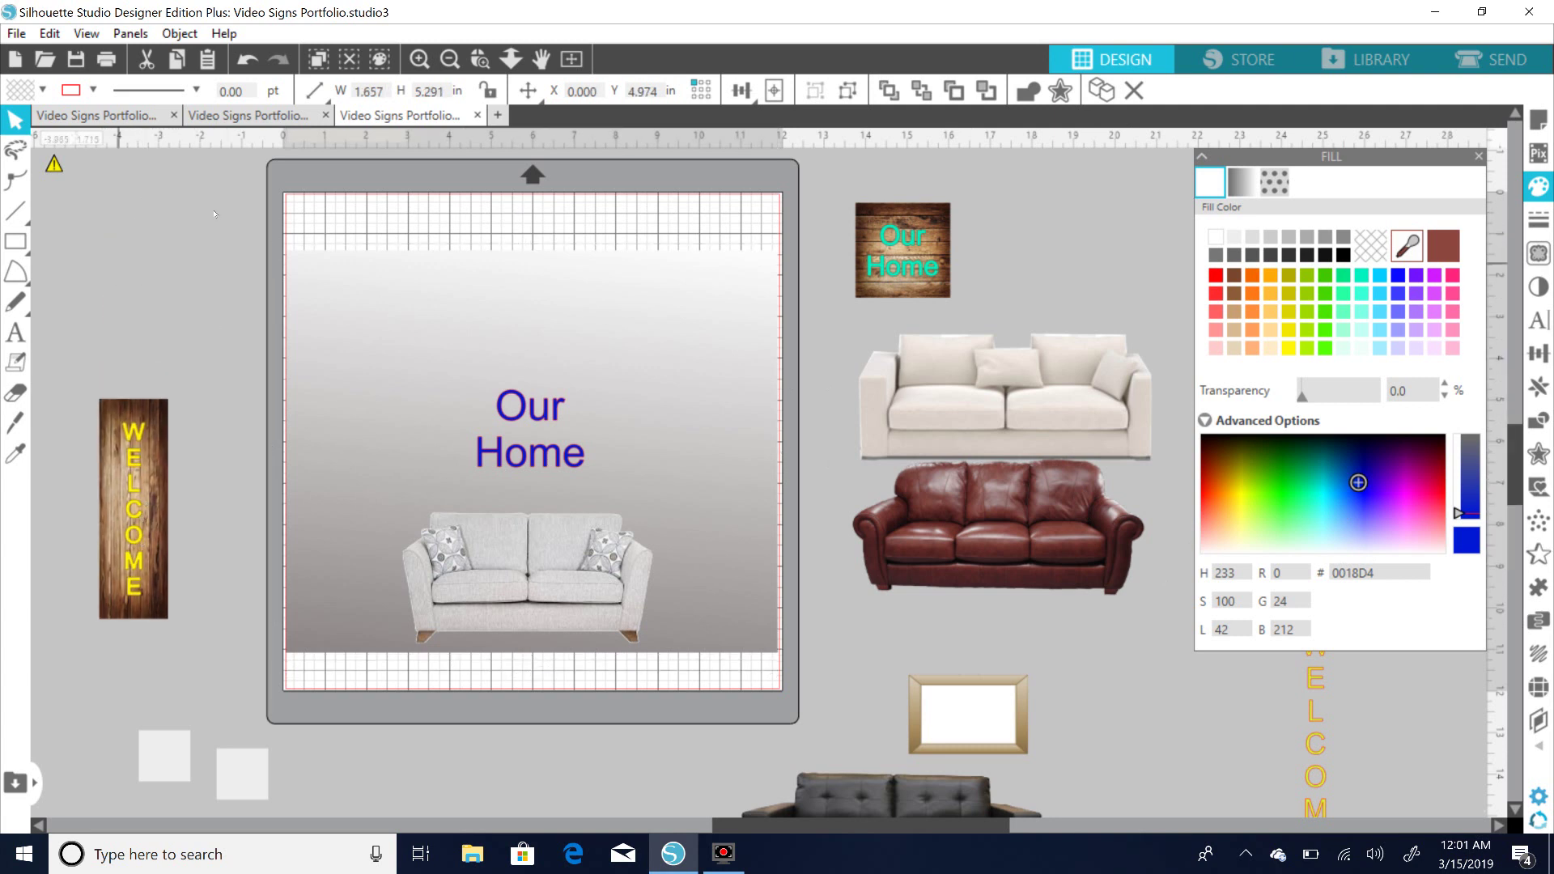
click(123, 287)
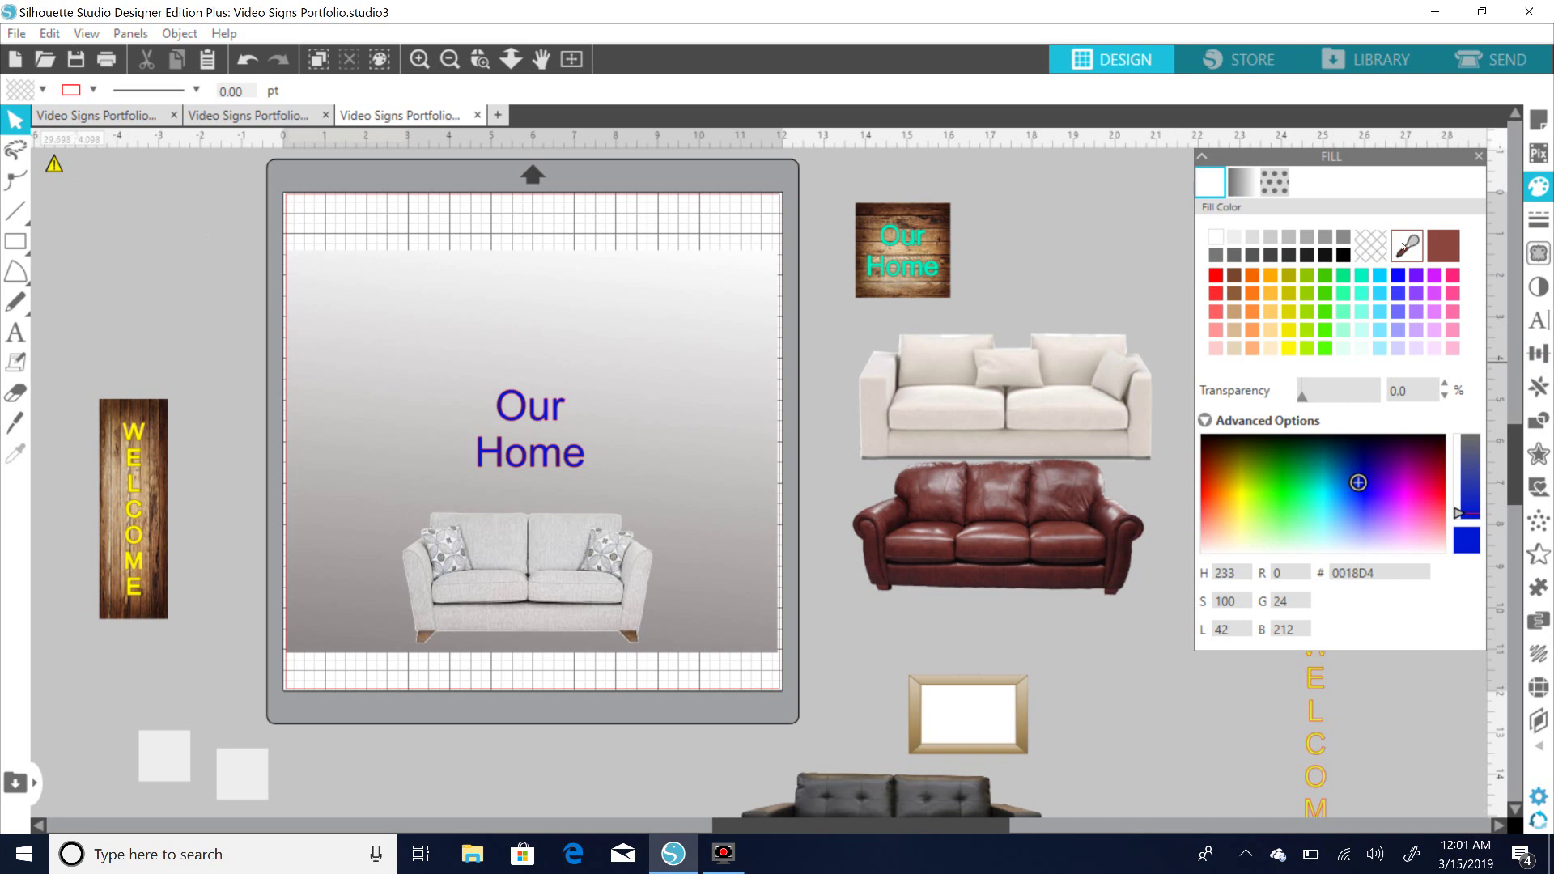
click(157, 237)
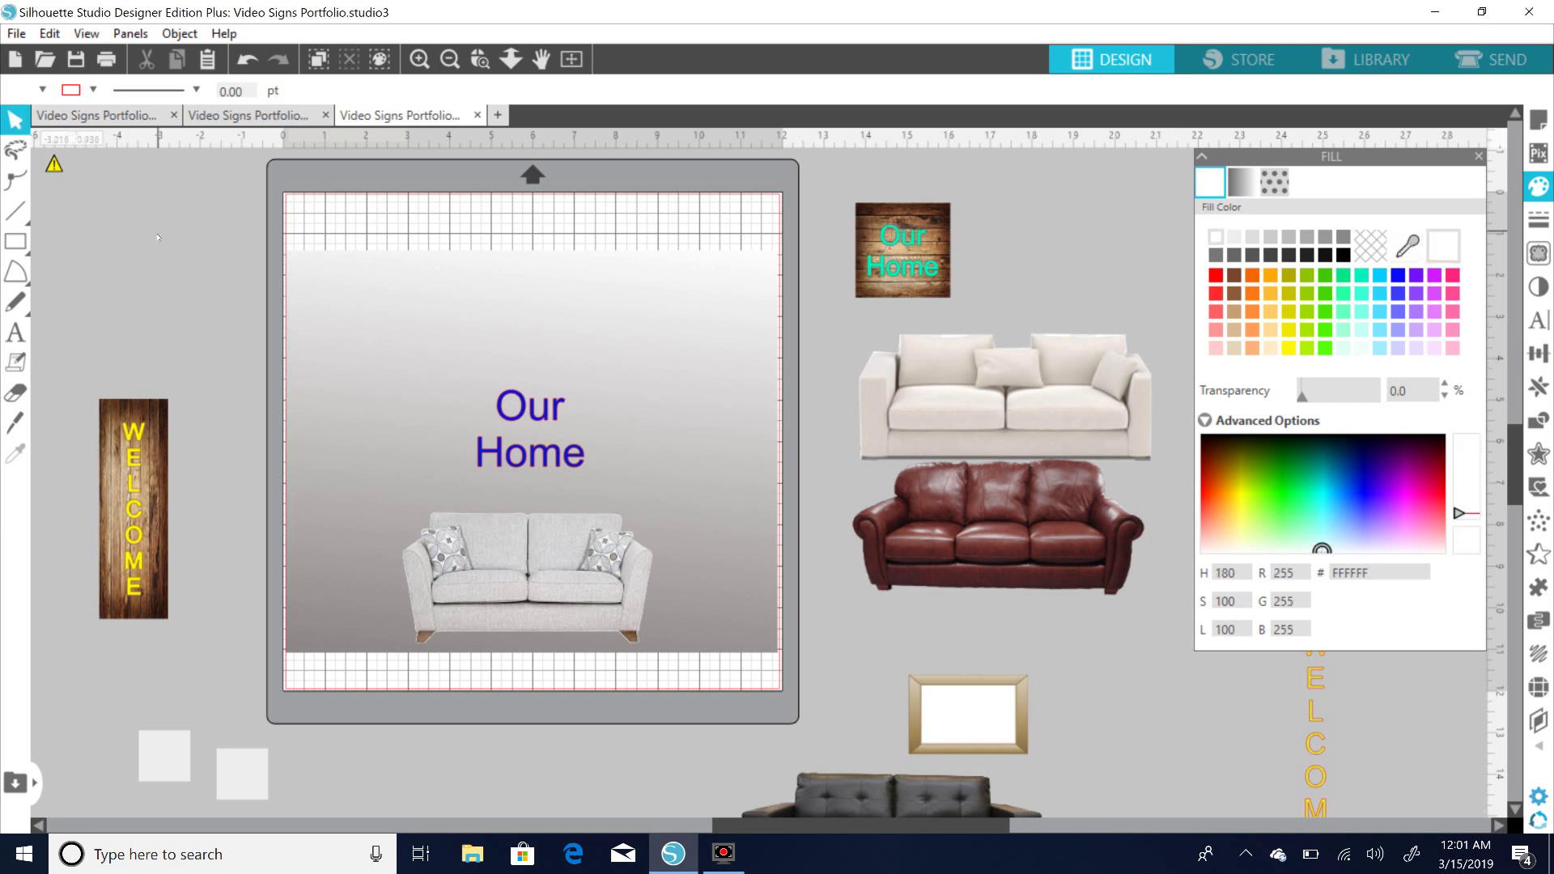
Move the blue Our Home text off the background into the empty area above the WELCOME sign.
click(531, 419)
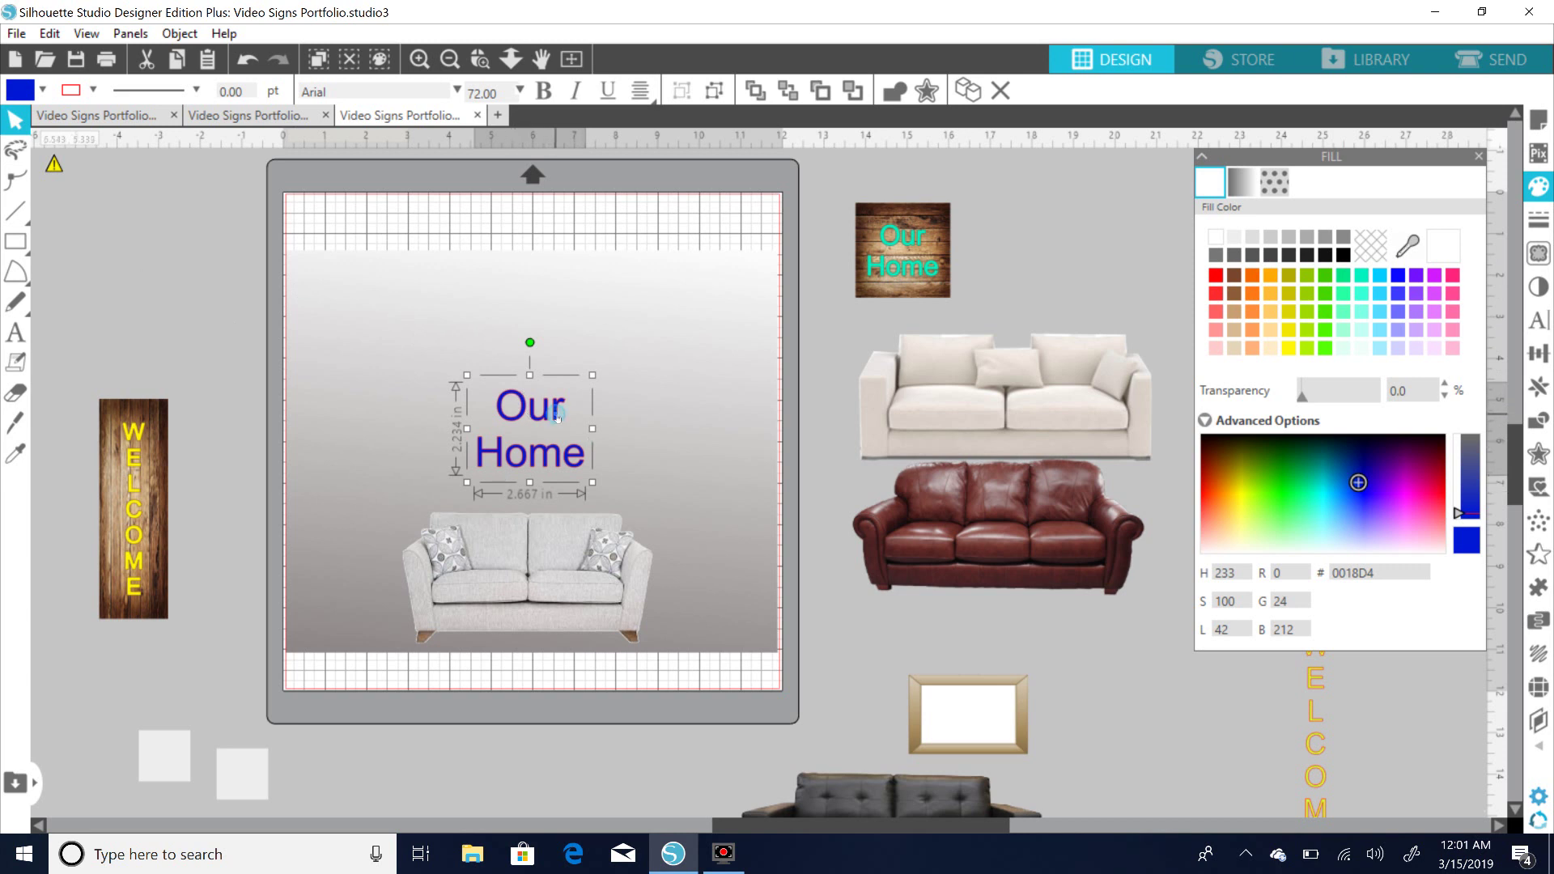
mouse_move(558, 416)
mouse_down()
mouse_move(445, 381)
mouse_move(469, 413)
mouse_move(548, 423)
mouse_up()
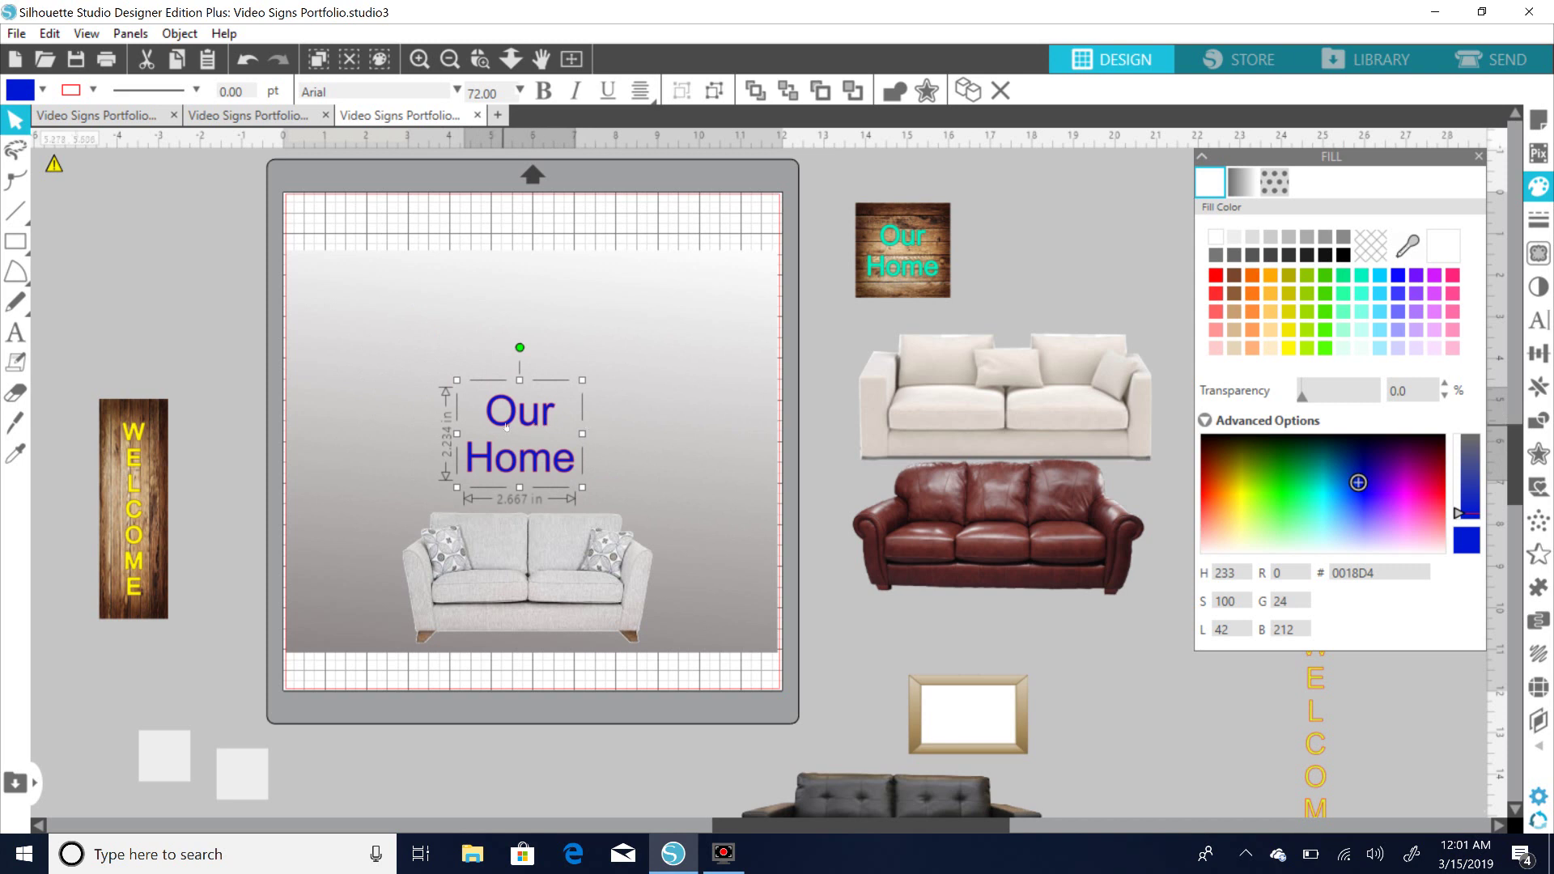
drag(525, 419, 529, 421)
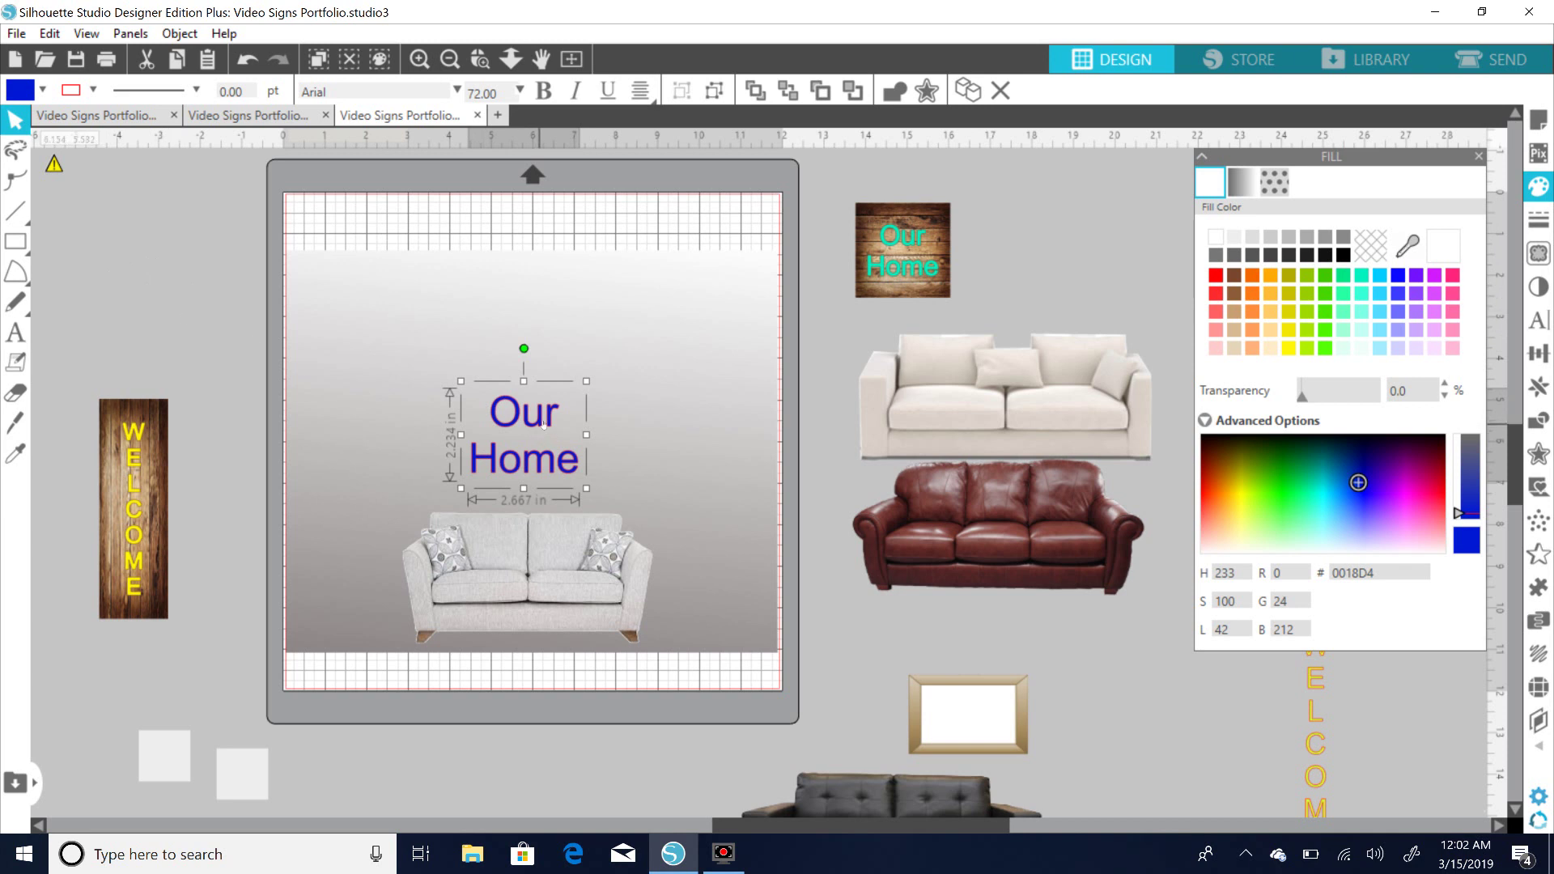
drag(543, 424, 548, 419)
click(116, 207)
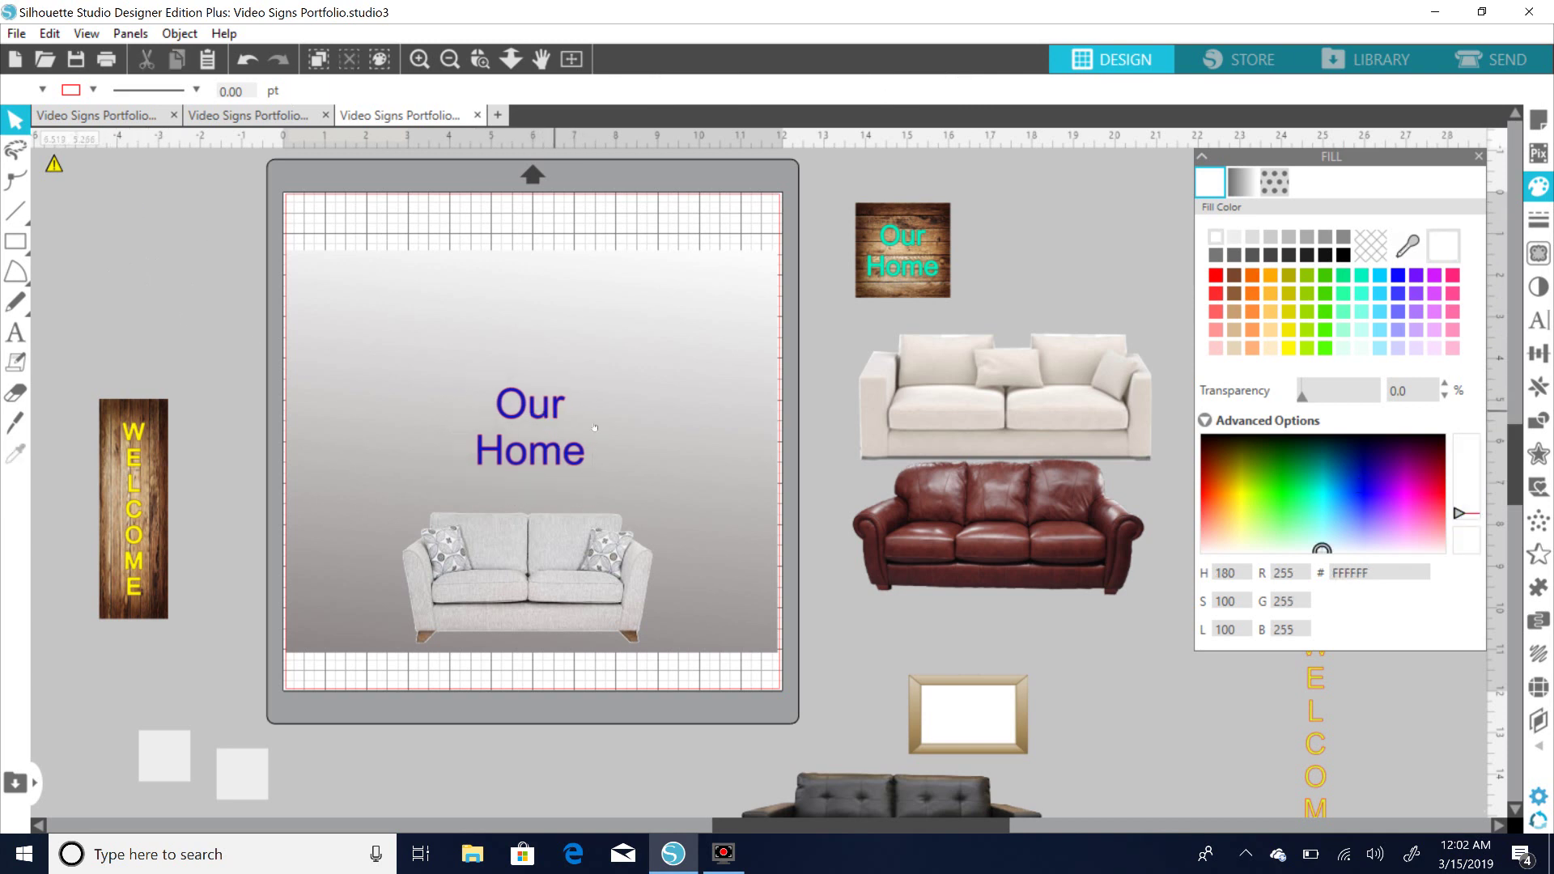
drag(557, 416, 193, 242)
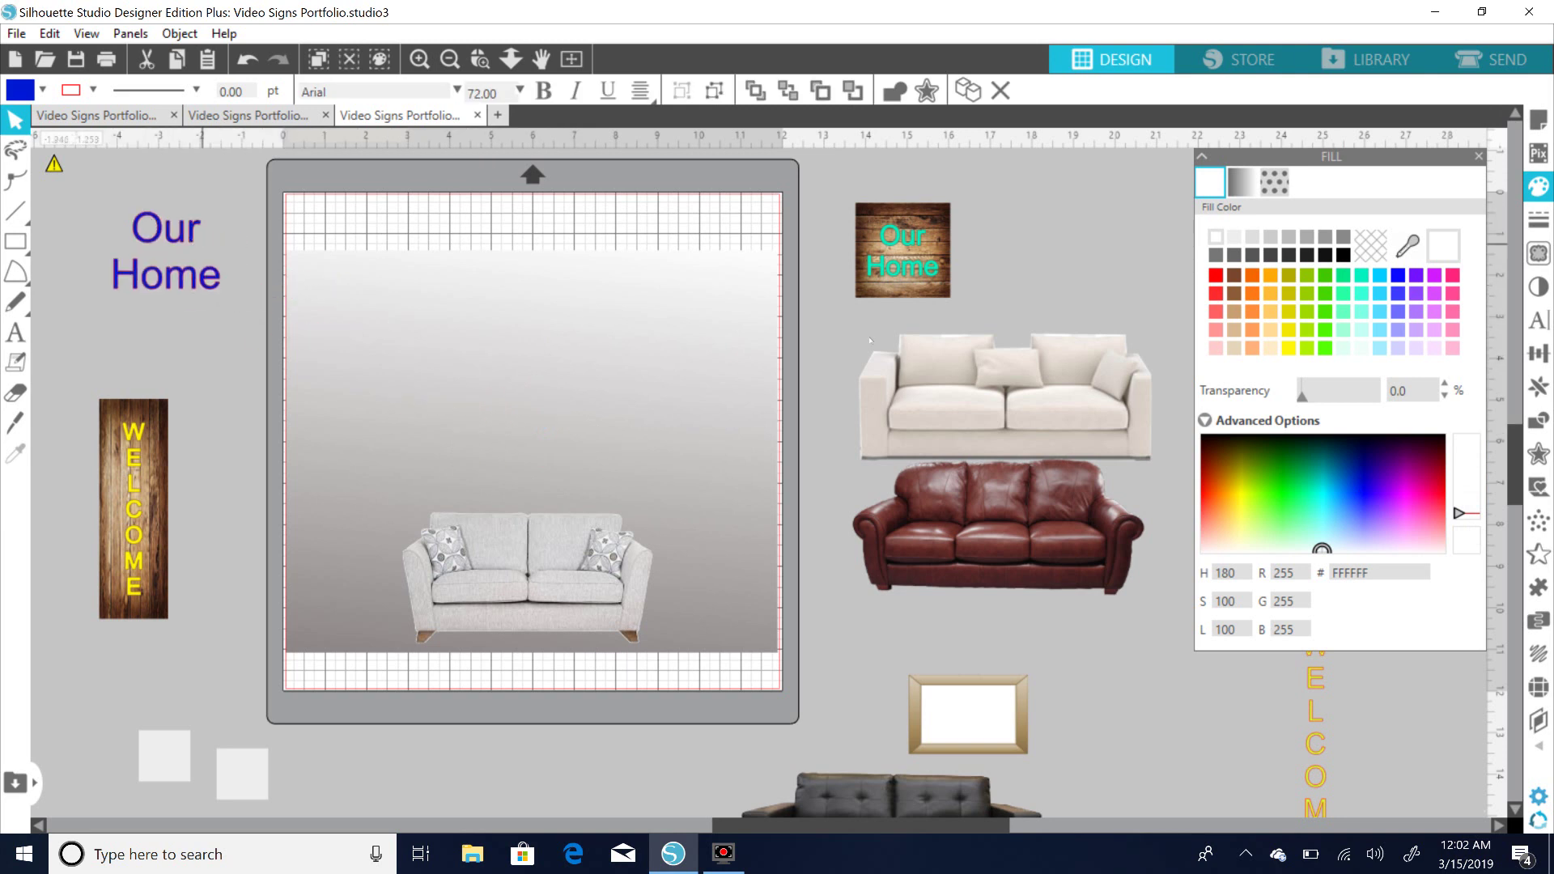
Arrange the wooden Our Home sign, cream sofa, red sofa, gold frame and black sofa in a tidy column beside the mat.
click(947, 269)
drag(947, 270, 943, 242)
drag(1019, 393, 984, 346)
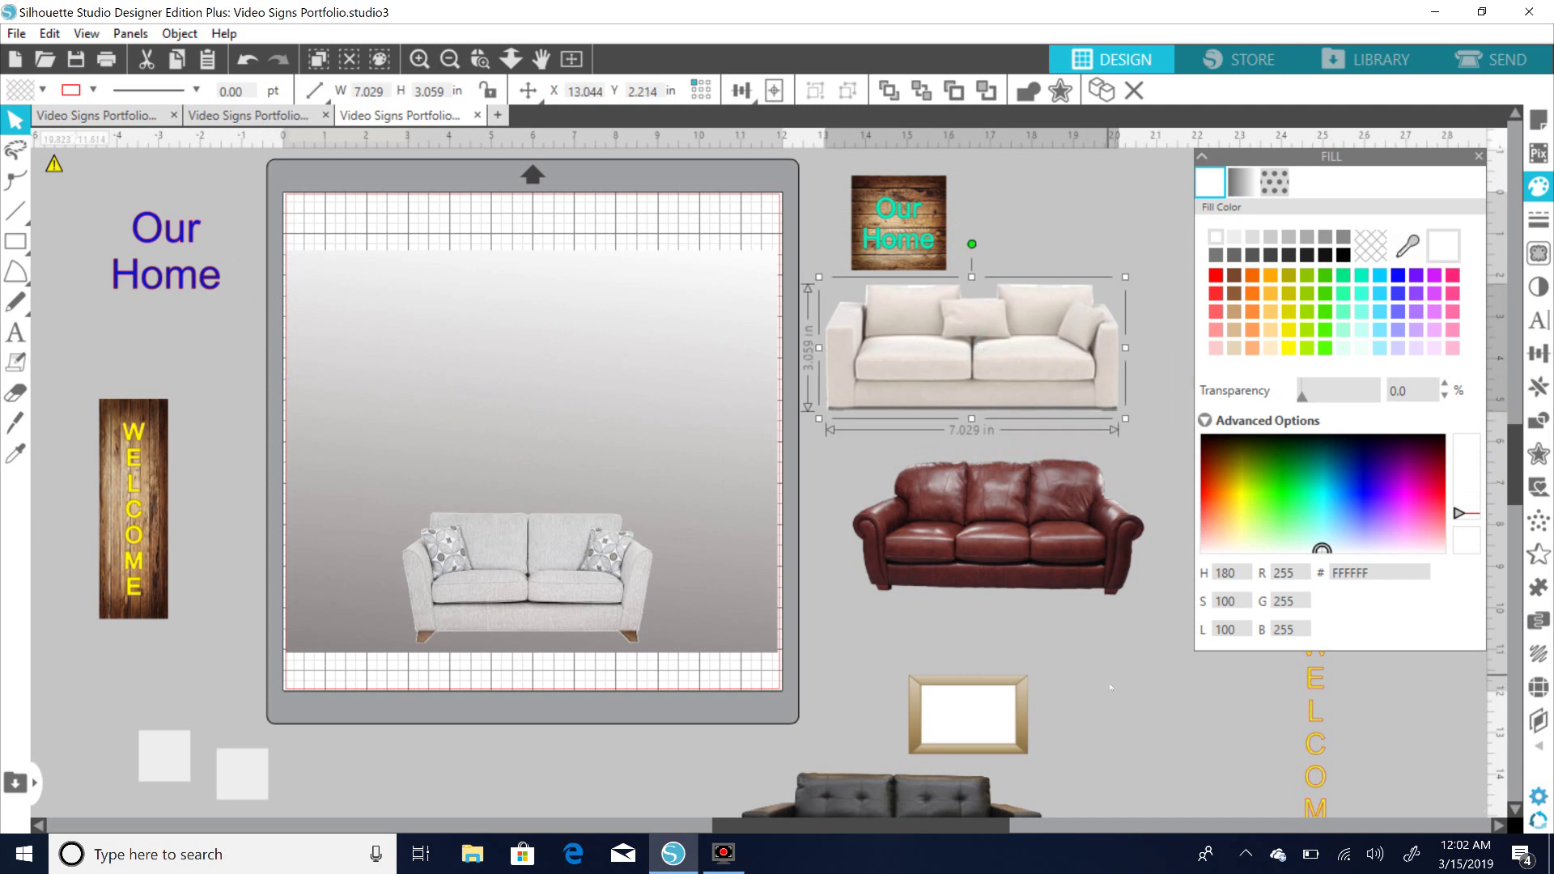
drag(1044, 541, 1023, 508)
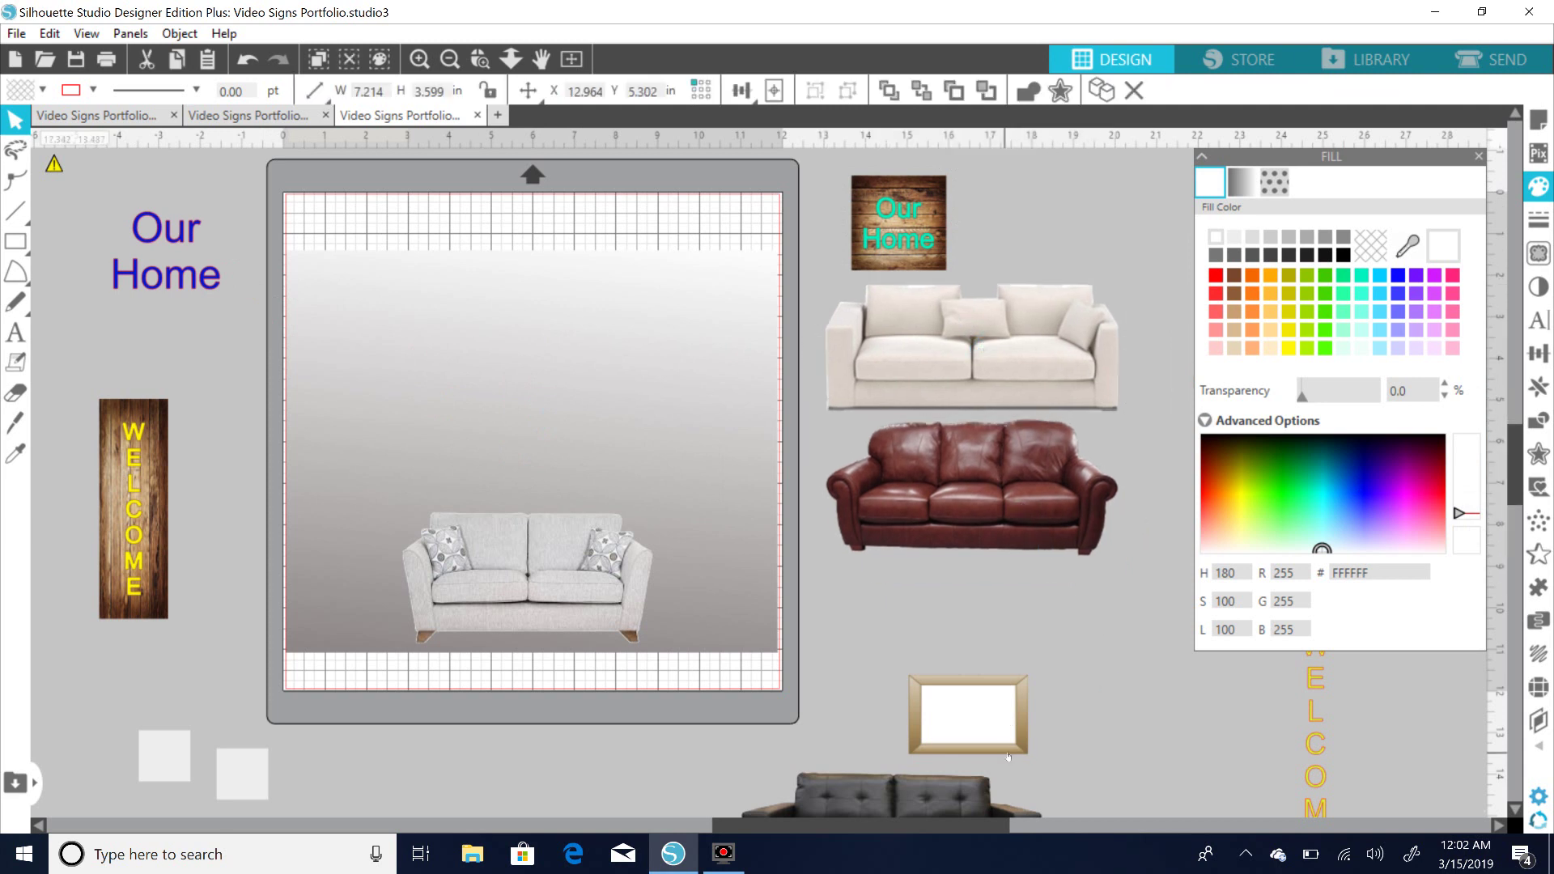
drag(1023, 723, 984, 612)
drag(971, 799, 1041, 687)
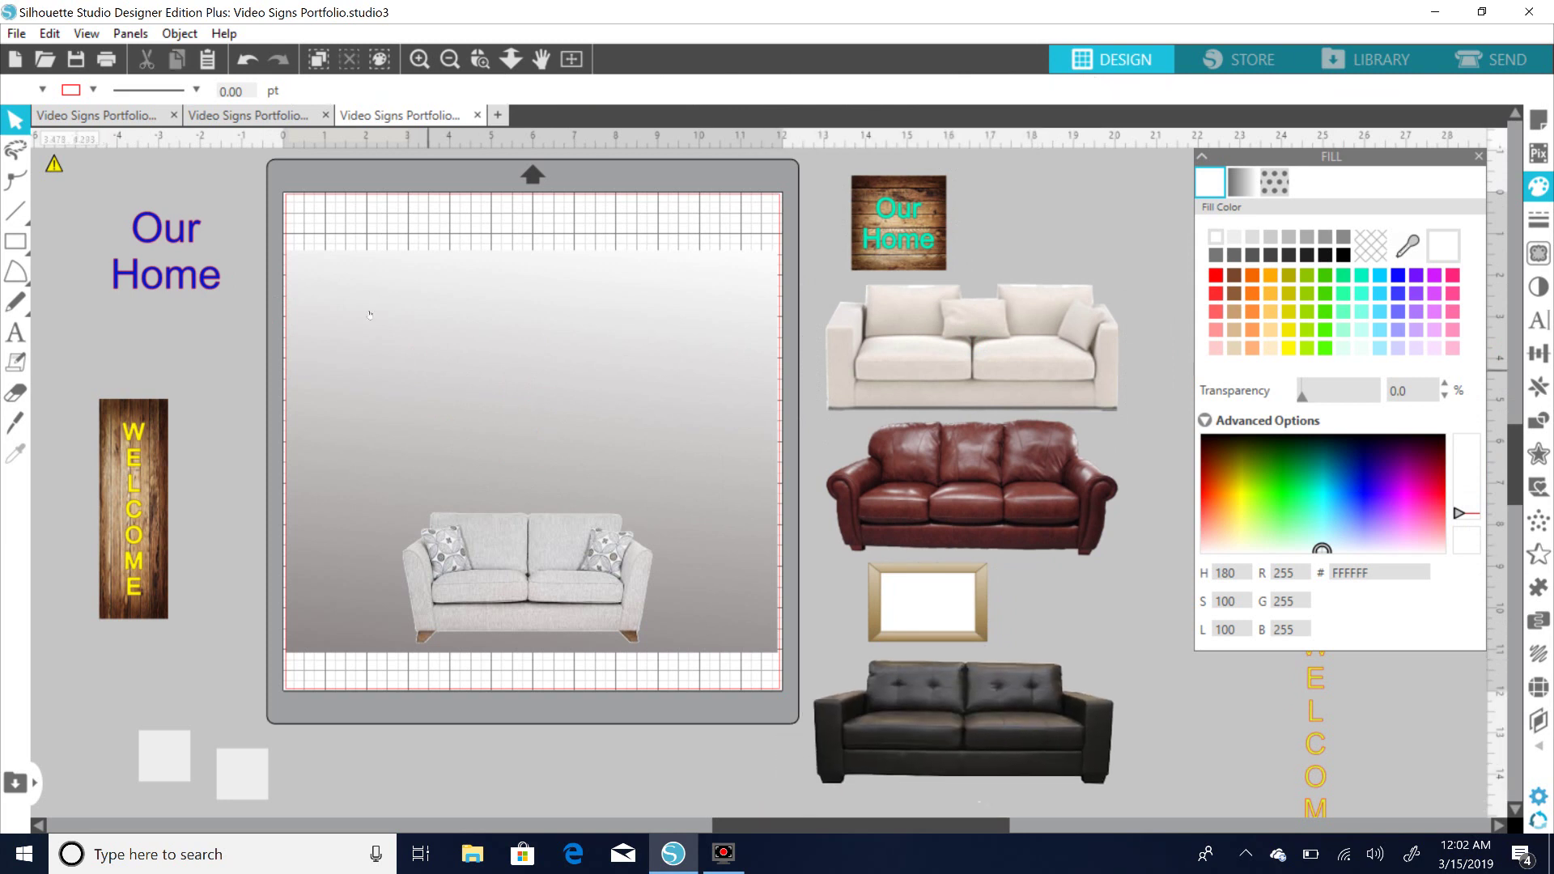
Fine-tune the positions of the light grey sofa on the background, the second grey square and the gold frame.
drag(535, 569, 529, 564)
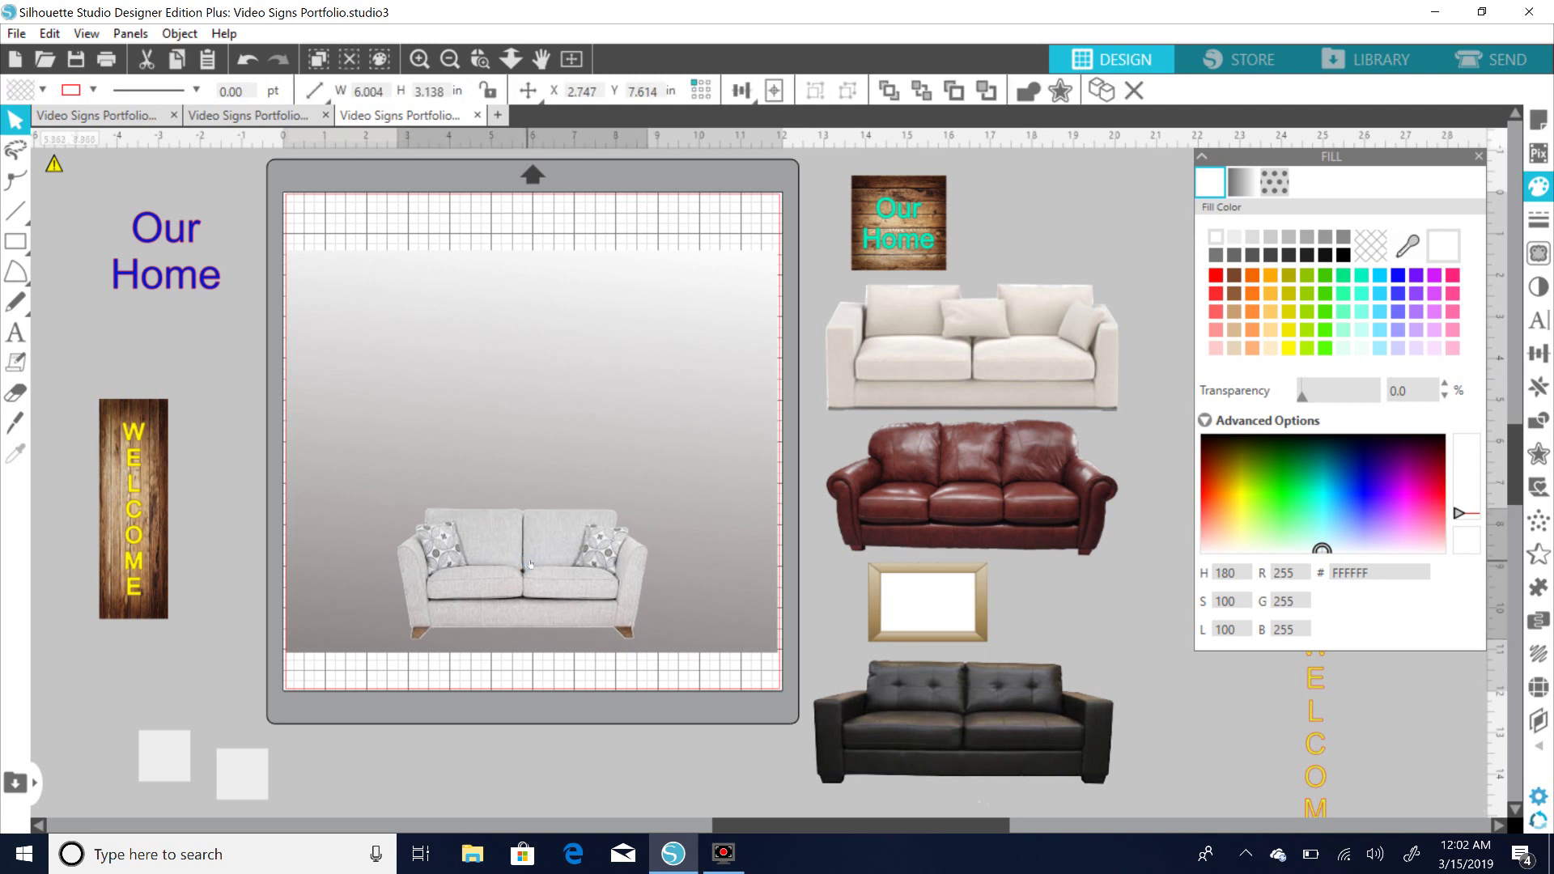
click(501, 468)
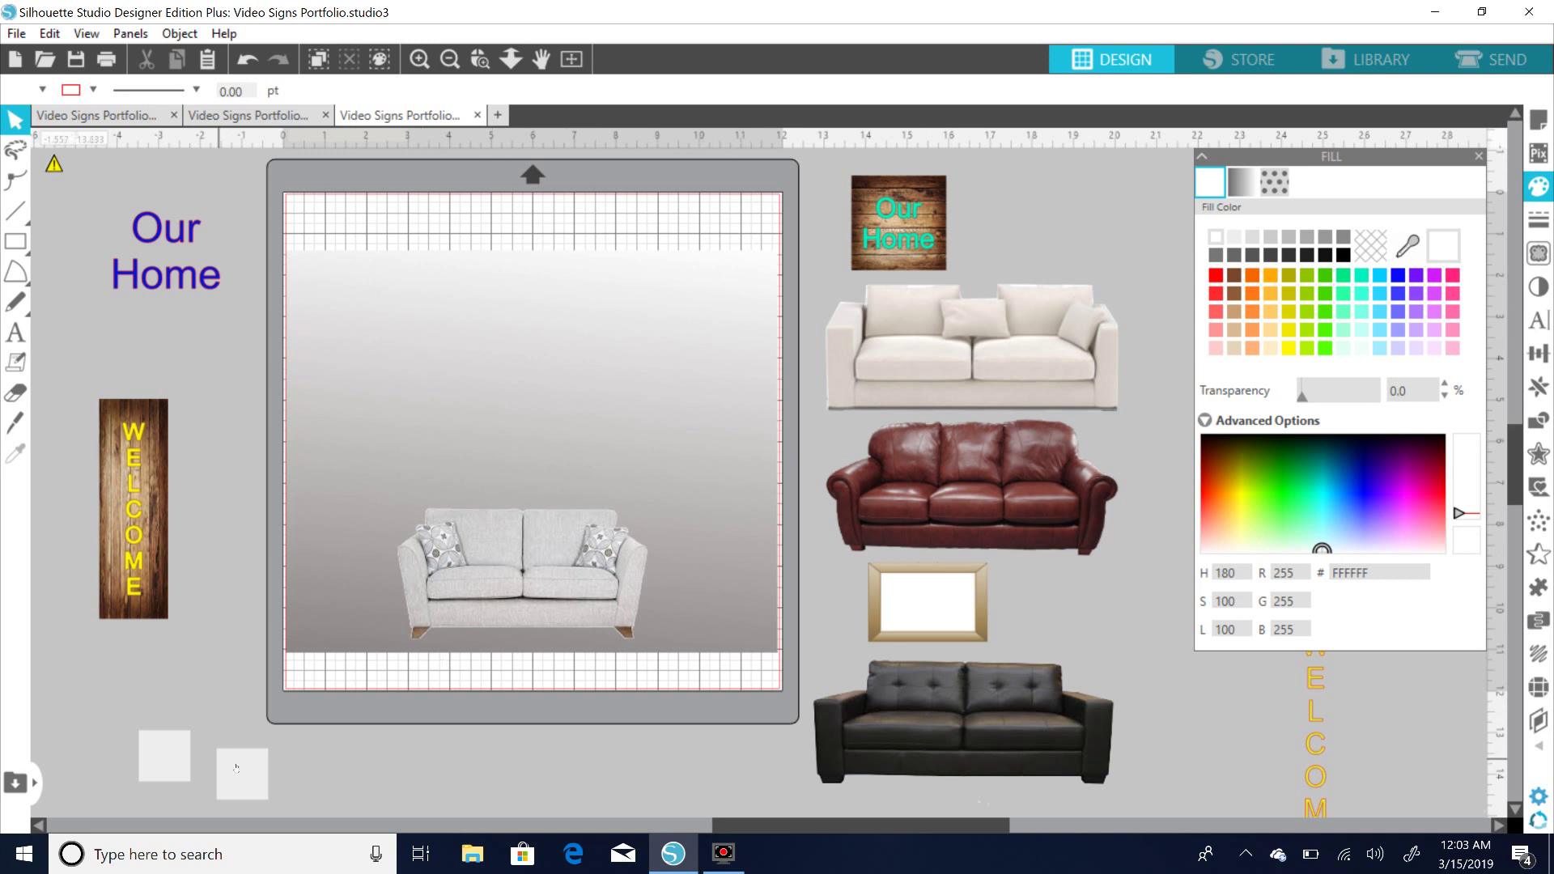
drag(234, 767, 226, 755)
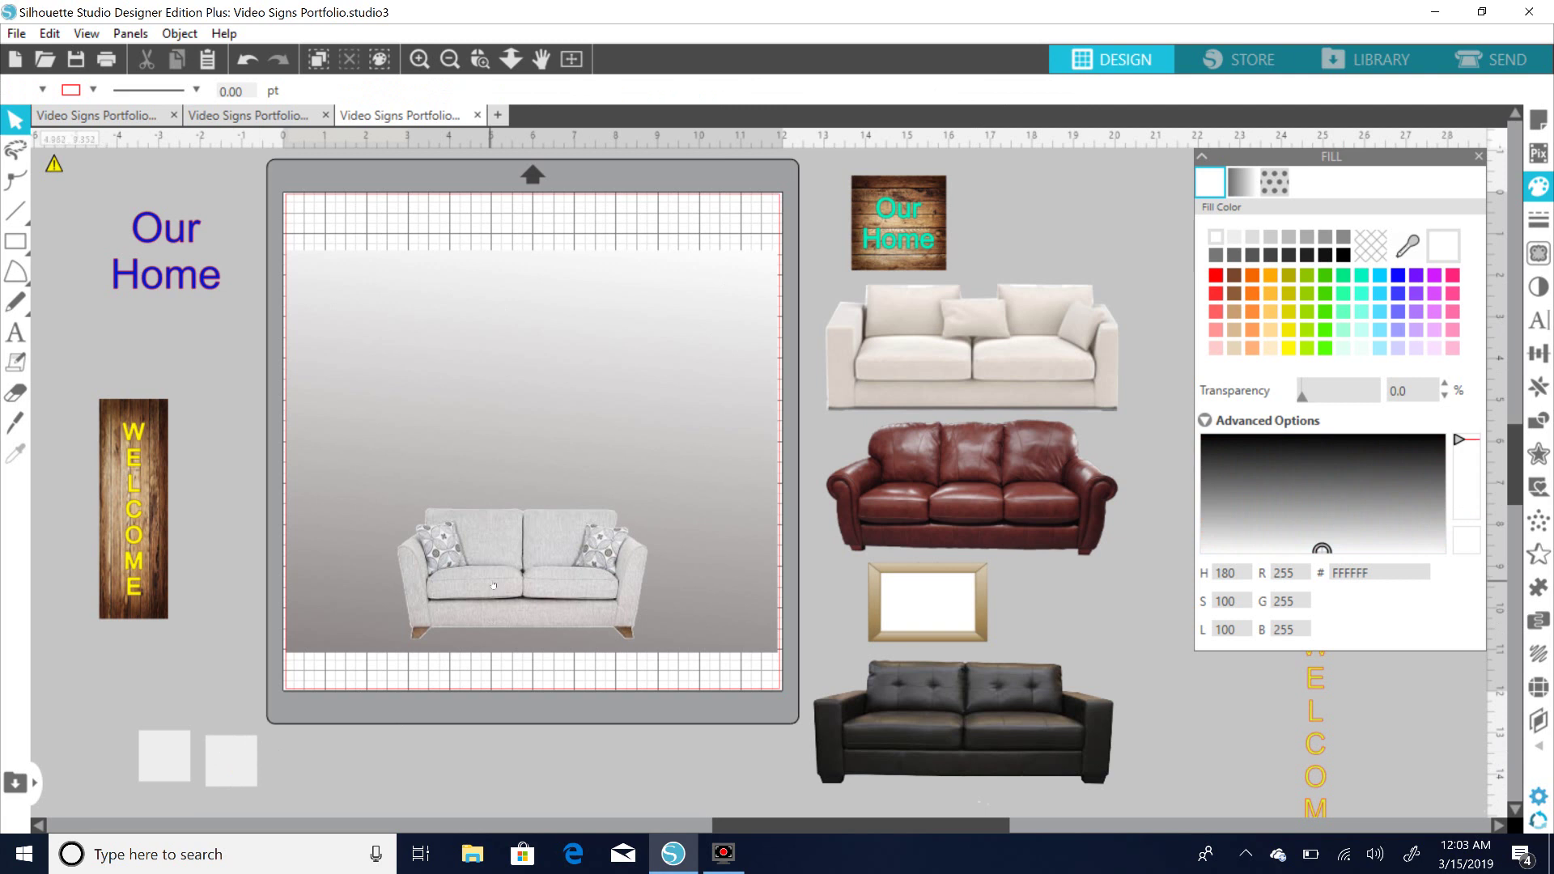
drag(628, 627, 636, 627)
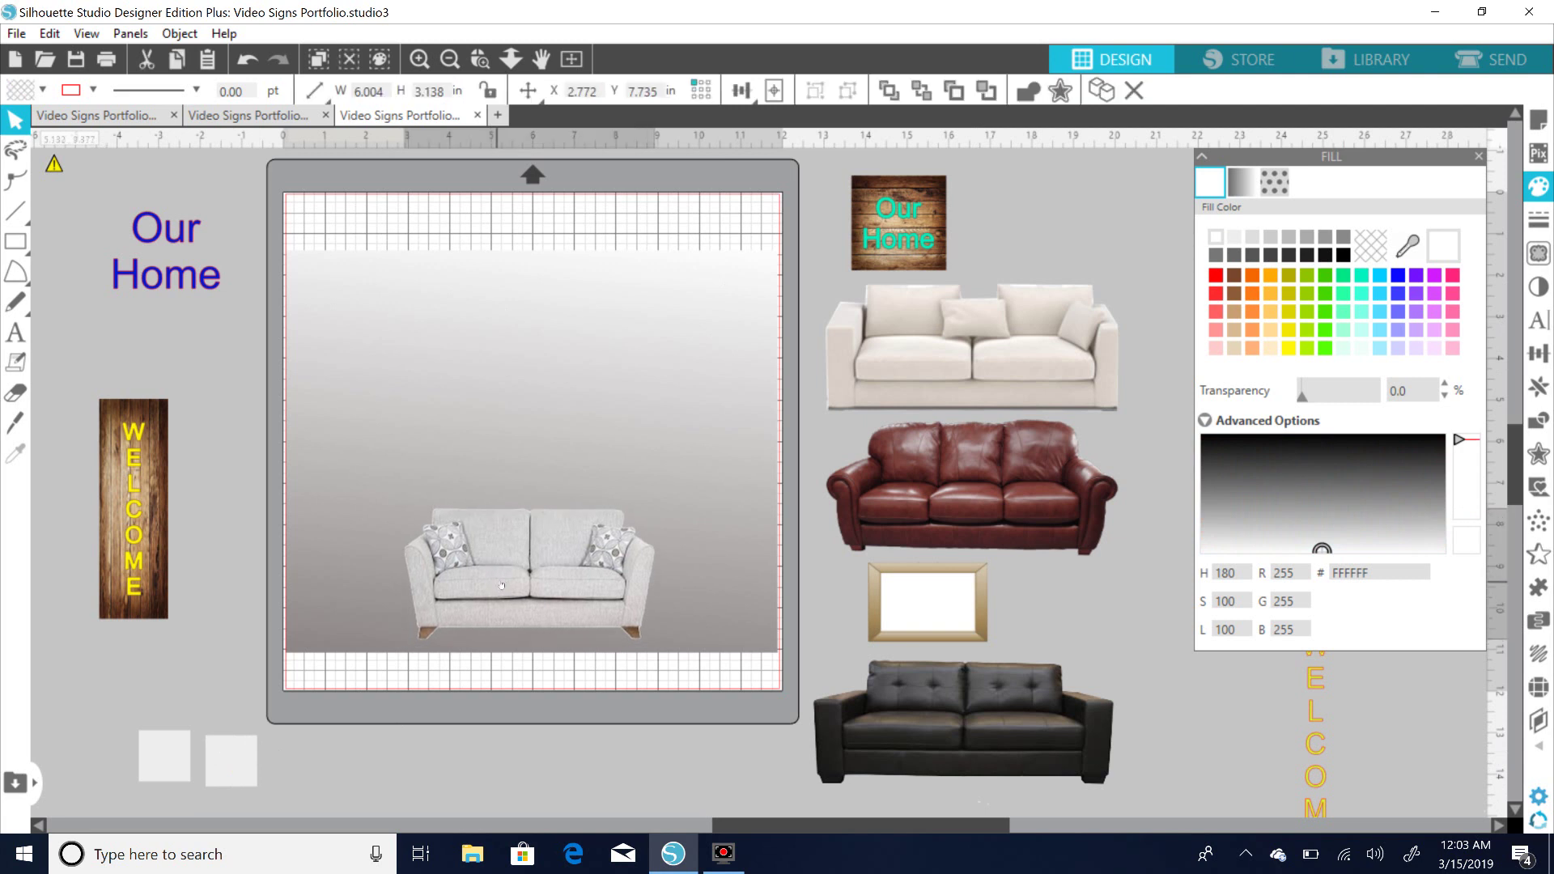
click(876, 733)
drag(896, 573, 917, 575)
click(1068, 573)
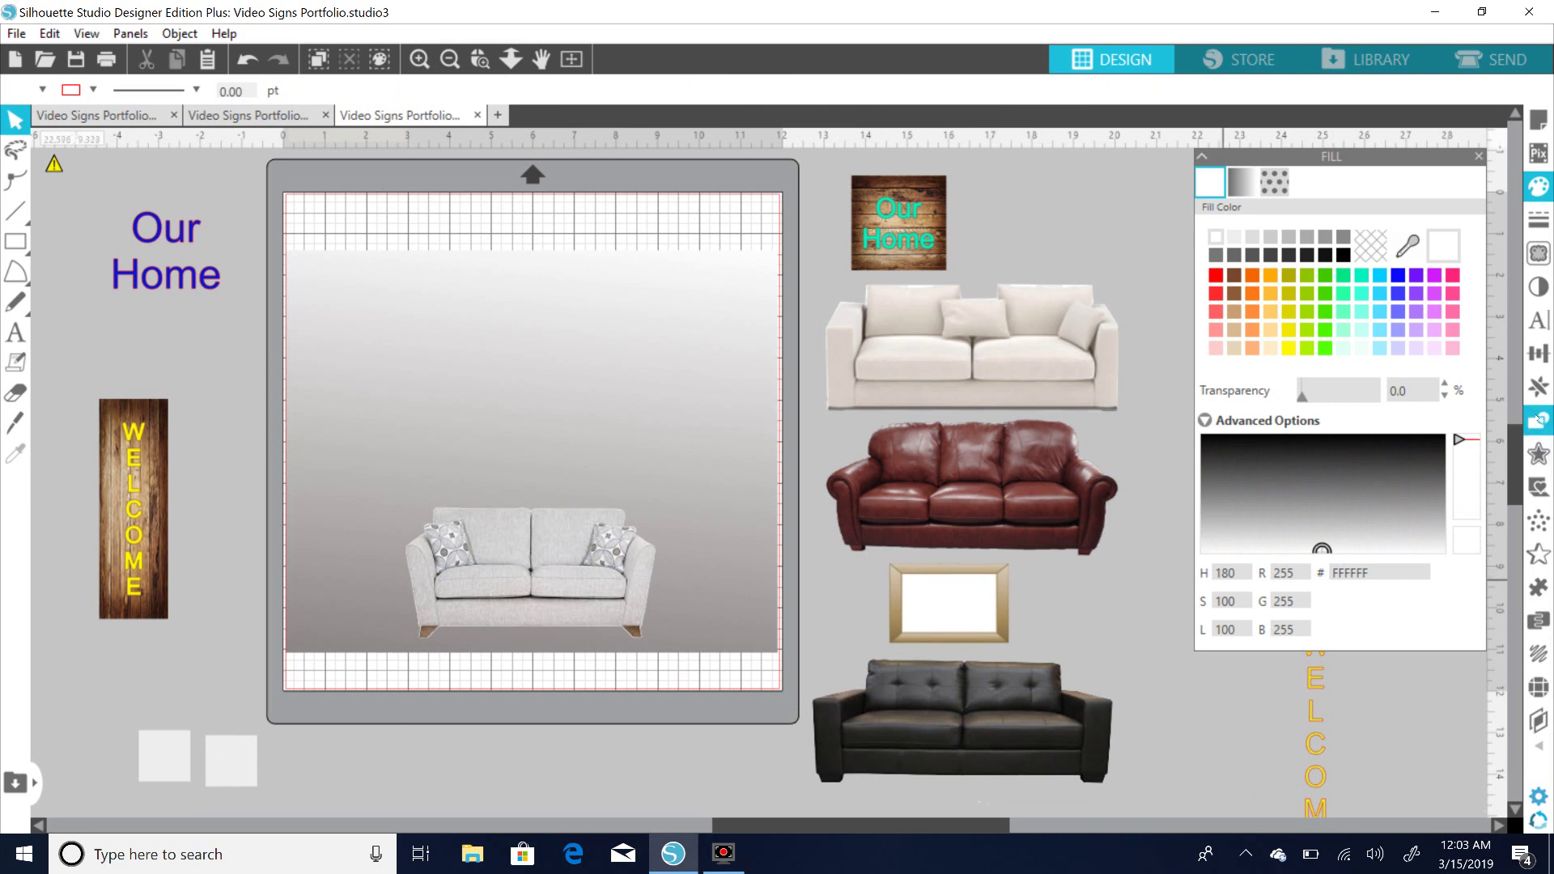
Move the grey gradient wall background and the light grey sofa about 1 in higher on the mat.
scroll(1515, 455, down, 3)
scroll(1516, 455, up, 3)
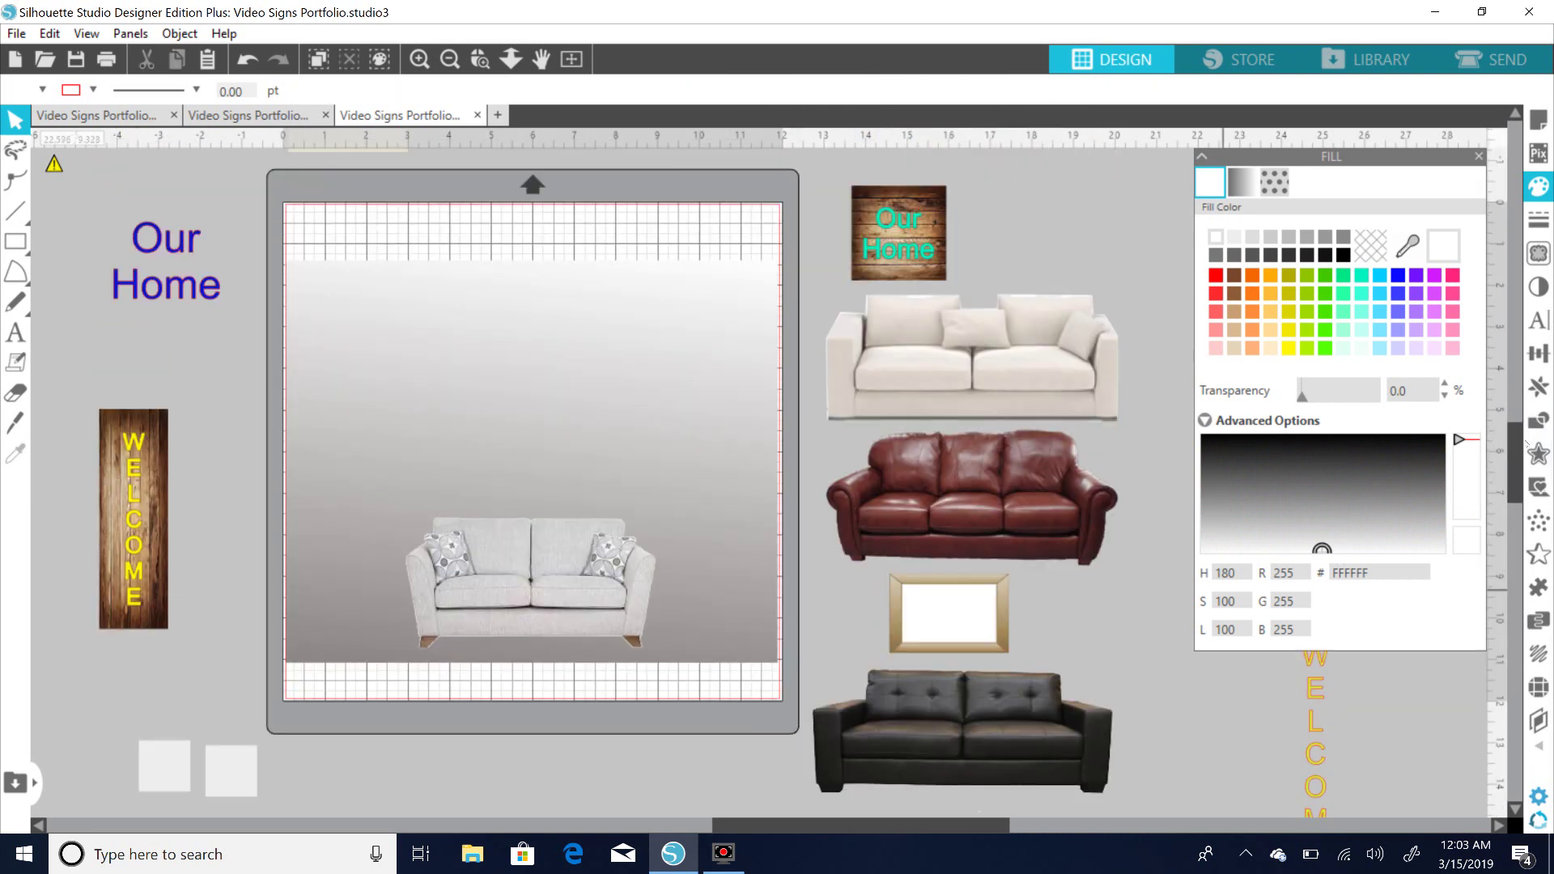
drag(392, 308, 394, 278)
drag(513, 571, 520, 534)
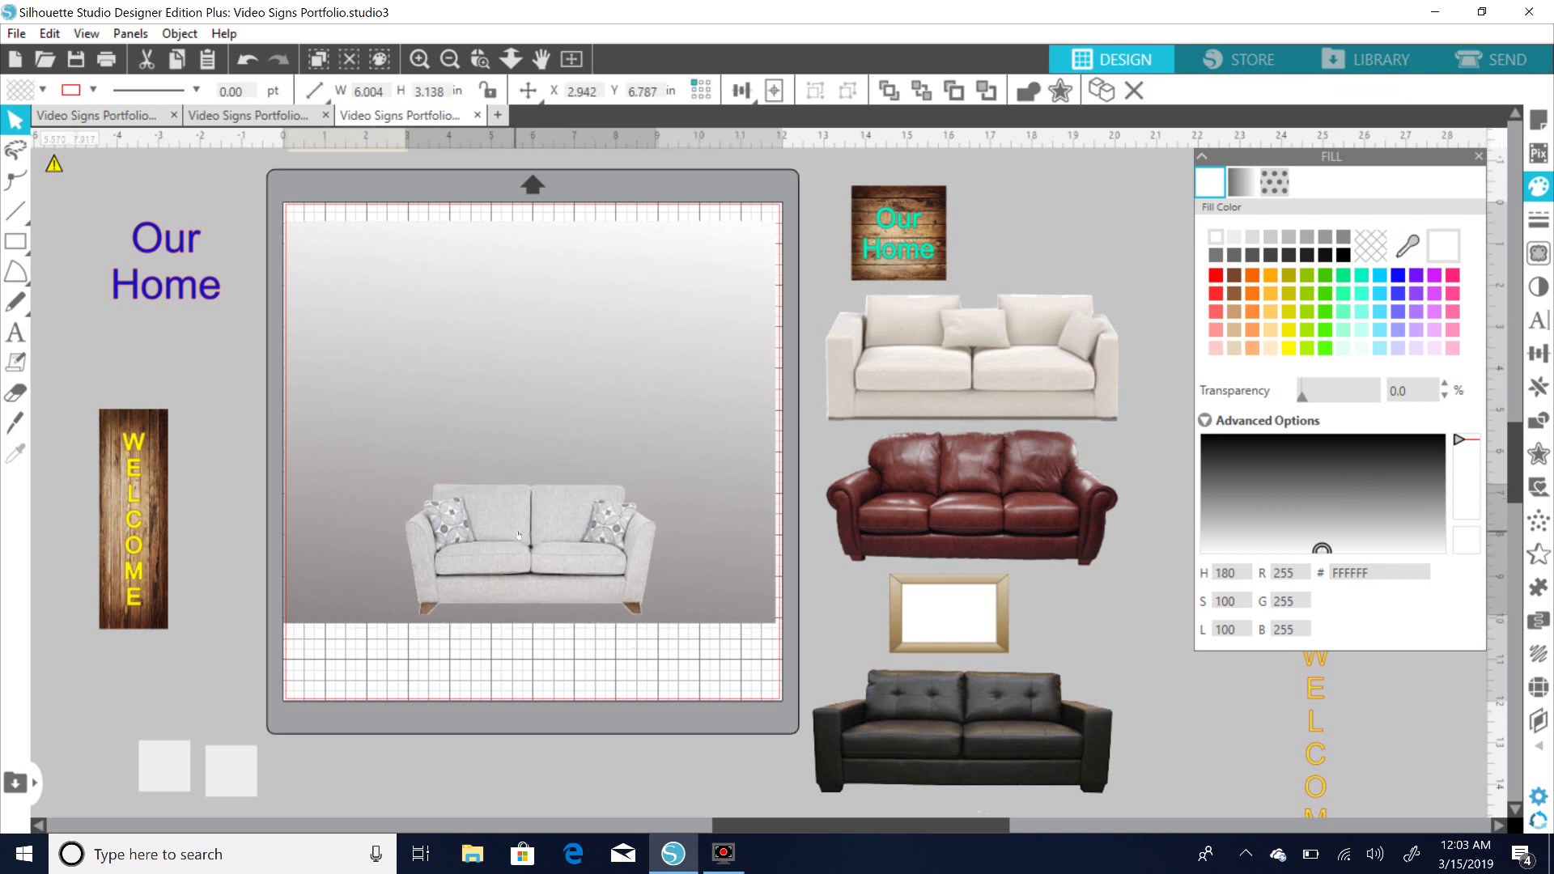
key(Escape)
Move the blue Our Home text and the wooden WELCOME sign closer to the mat, with the sign directly under the text.
drag(214, 289, 243, 278)
key(Escape)
drag(140, 434, 208, 343)
click(197, 741)
Stack the two light grey squares one above the other directly below the wooden WELCOME sign.
mouse_move(173, 754)
mouse_down()
mouse_move(183, 602)
mouse_move(214, 570)
mouse_up()
click(233, 767)
mouse_move(231, 757)
mouse_down()
mouse_move(194, 645)
mouse_move(200, 585)
mouse_up()
click(202, 585)
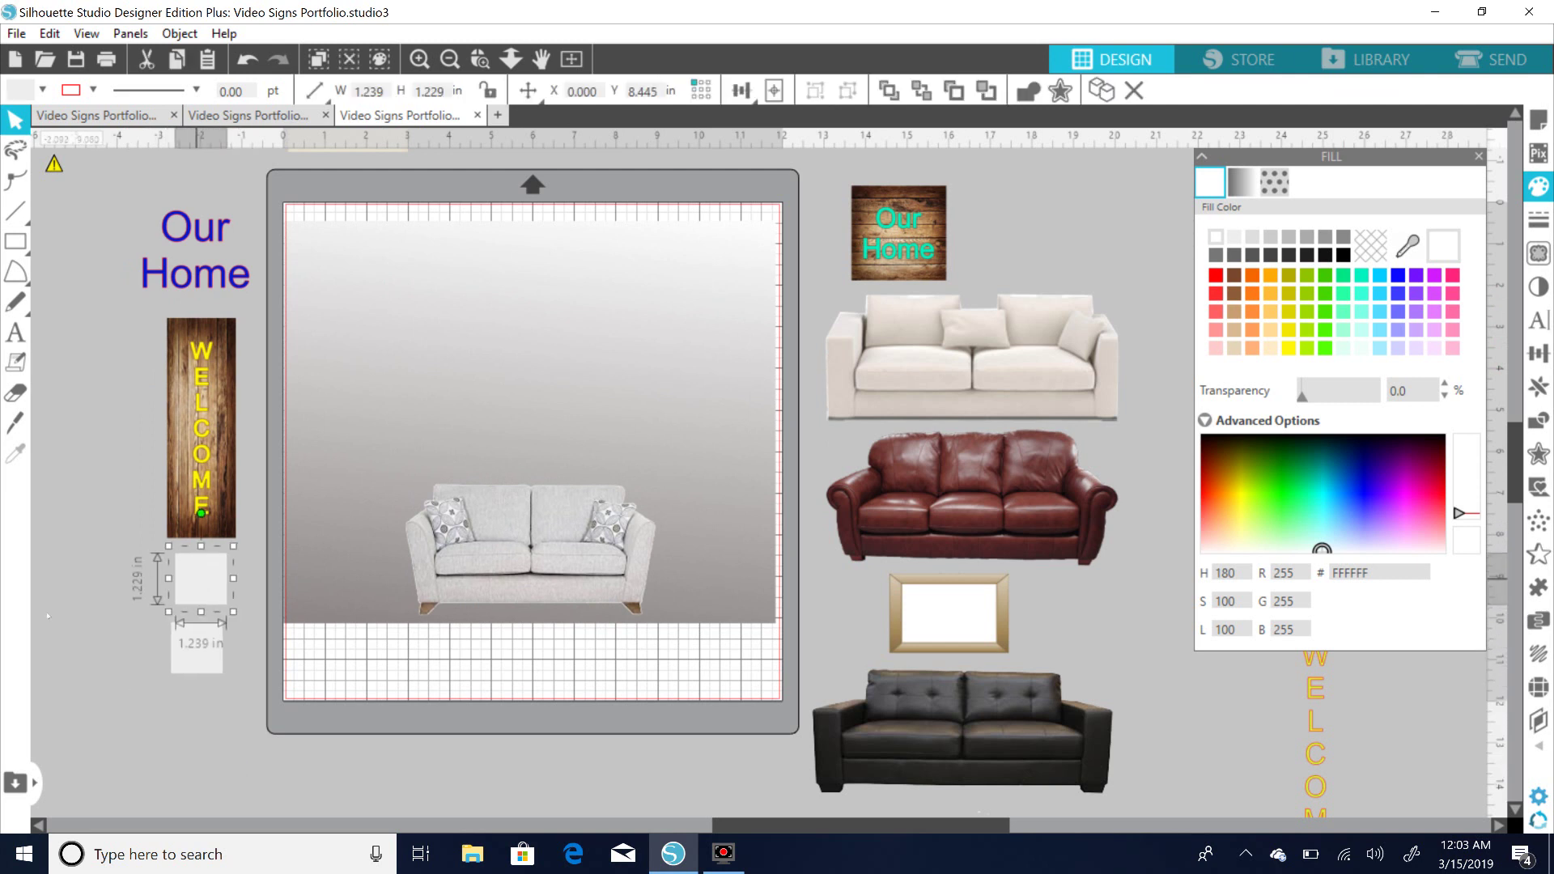
click(62, 591)
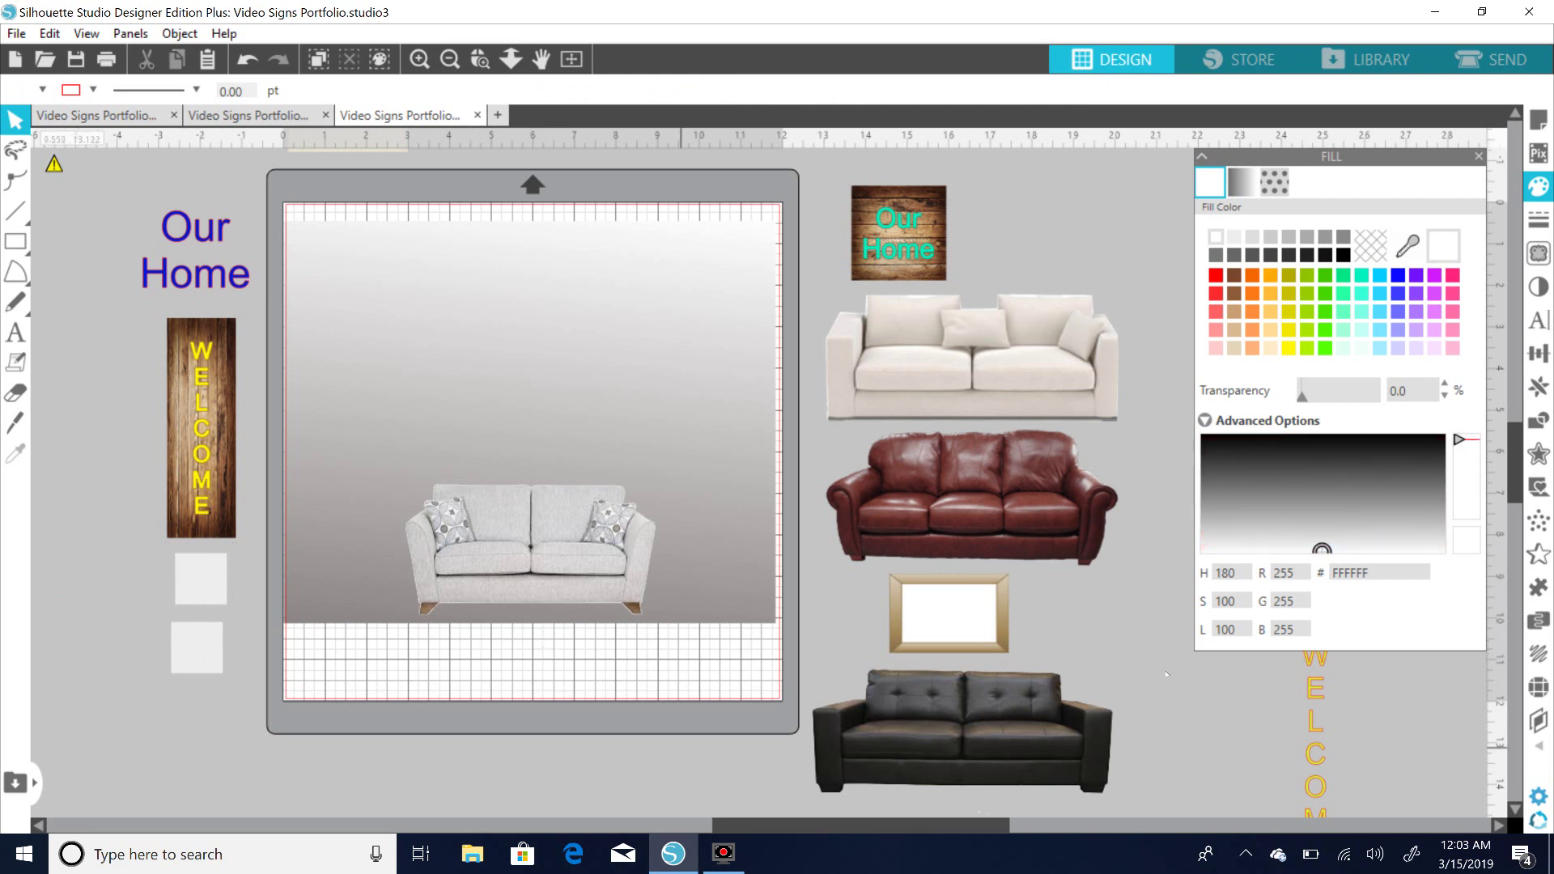
Move the gold frame out of the sofa column to the empty area just below the mat's lower-left corner.
drag(1007, 633, 395, 797)
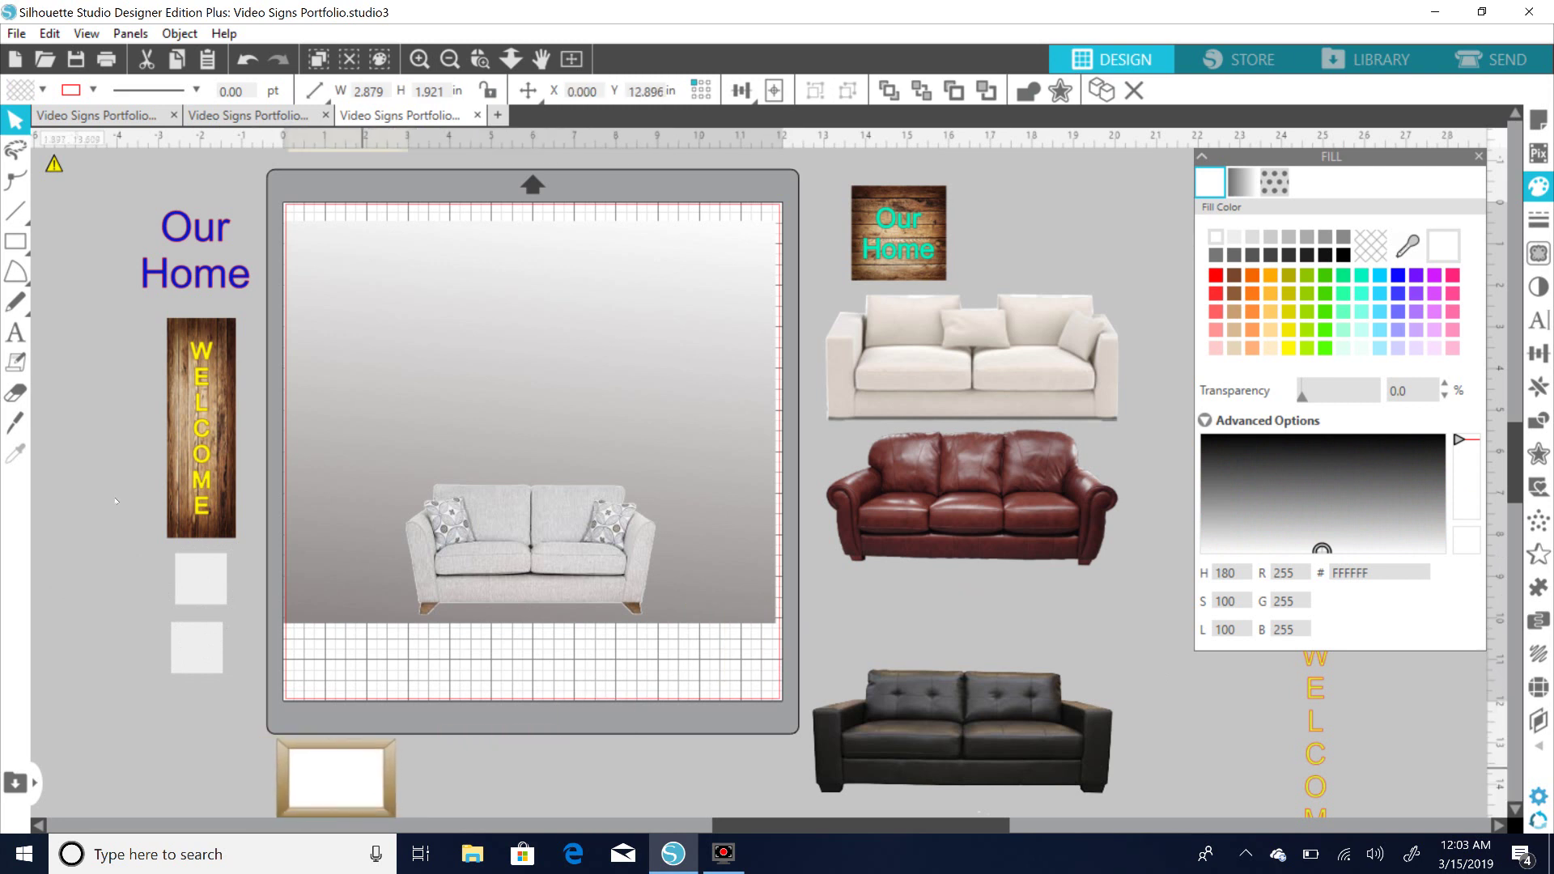
click(84, 272)
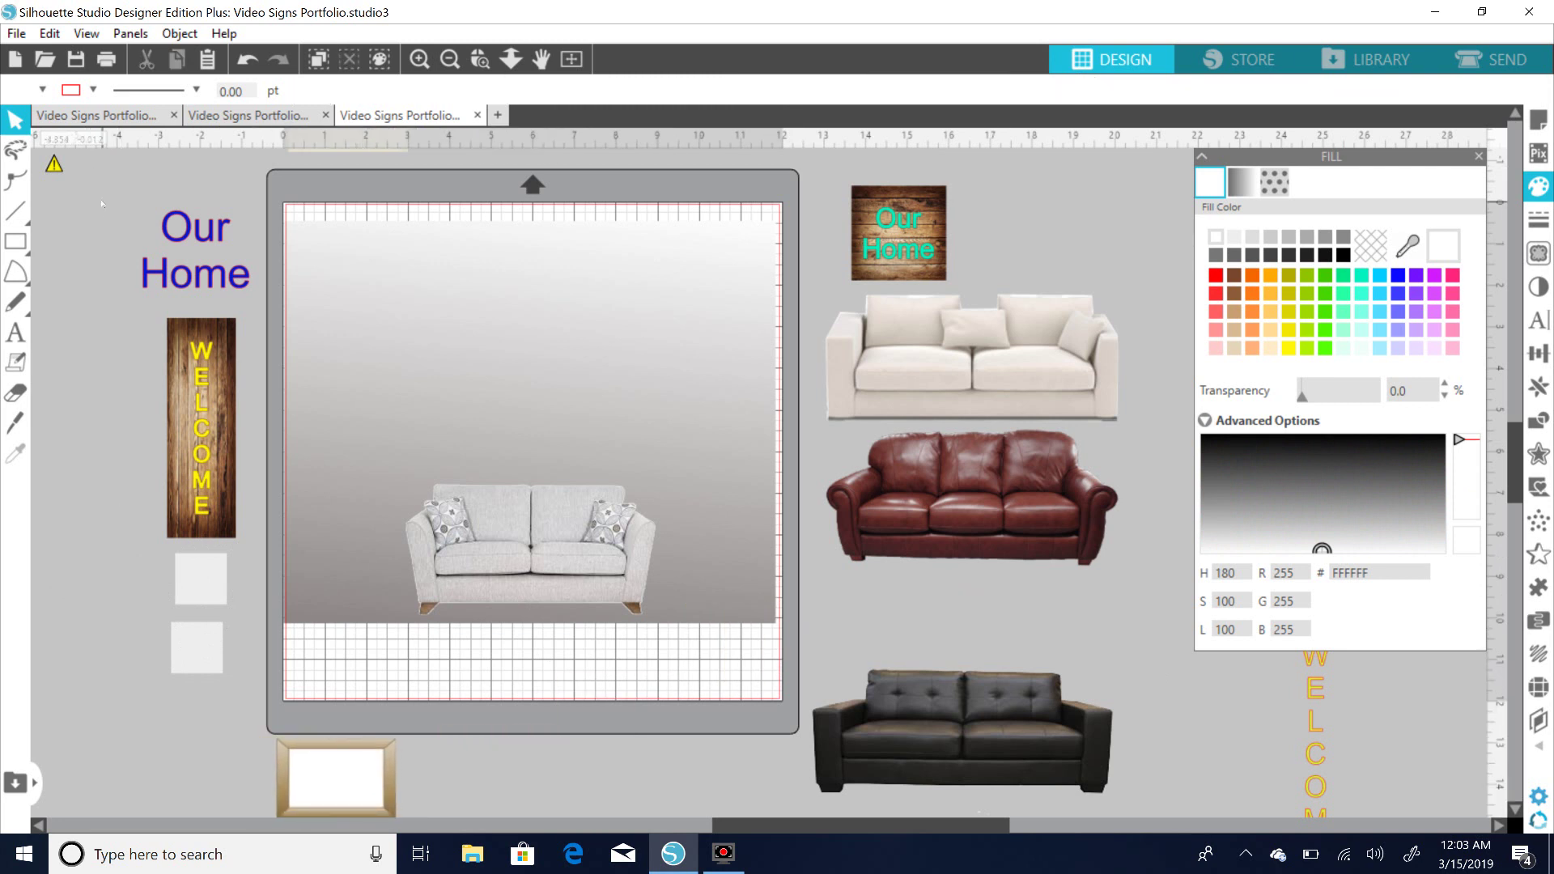